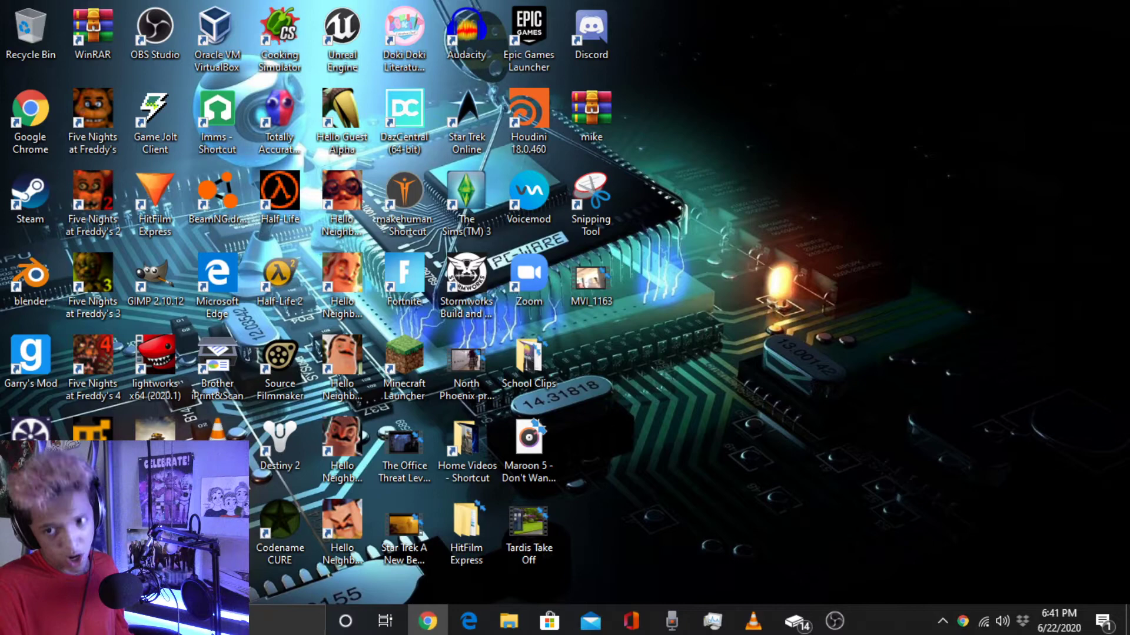
# Start Blender and delete the default camera, cube and light to leave an empty scene
pyautogui.doubleClick(29, 303)
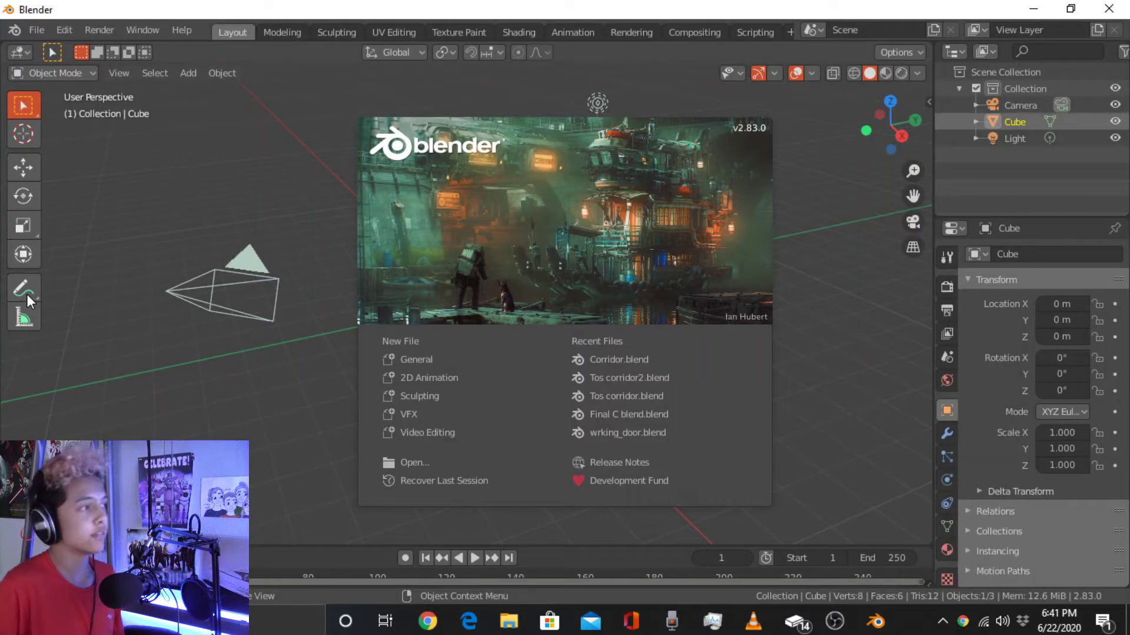
pyautogui.click(247, 212)
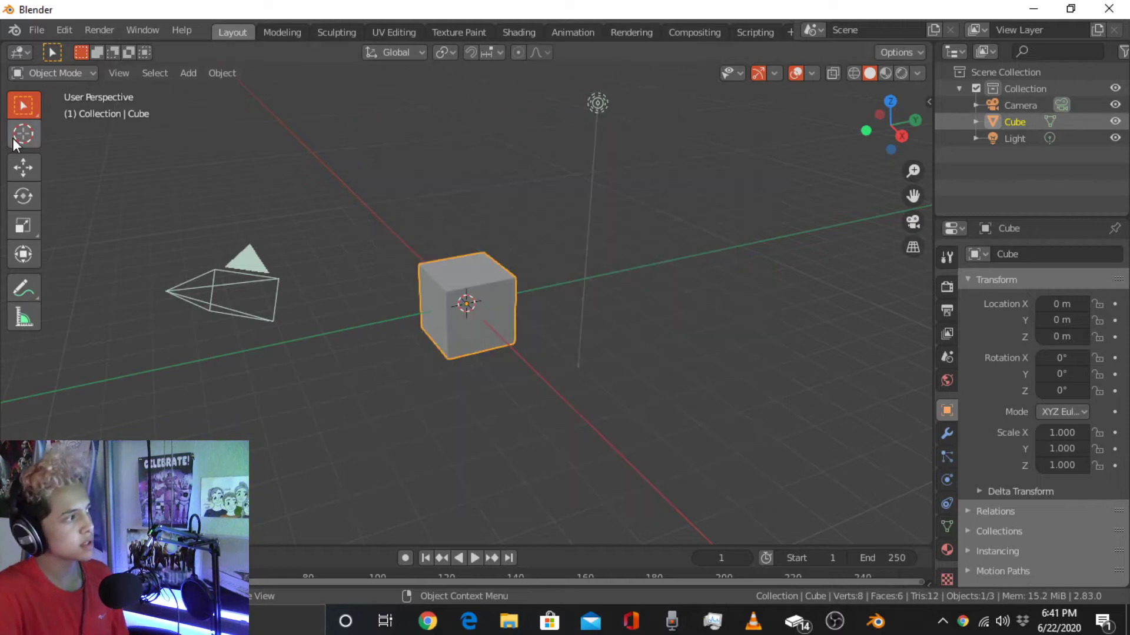
pyautogui.click(23, 196)
pyautogui.click(23, 168)
pyautogui.click(18, 107)
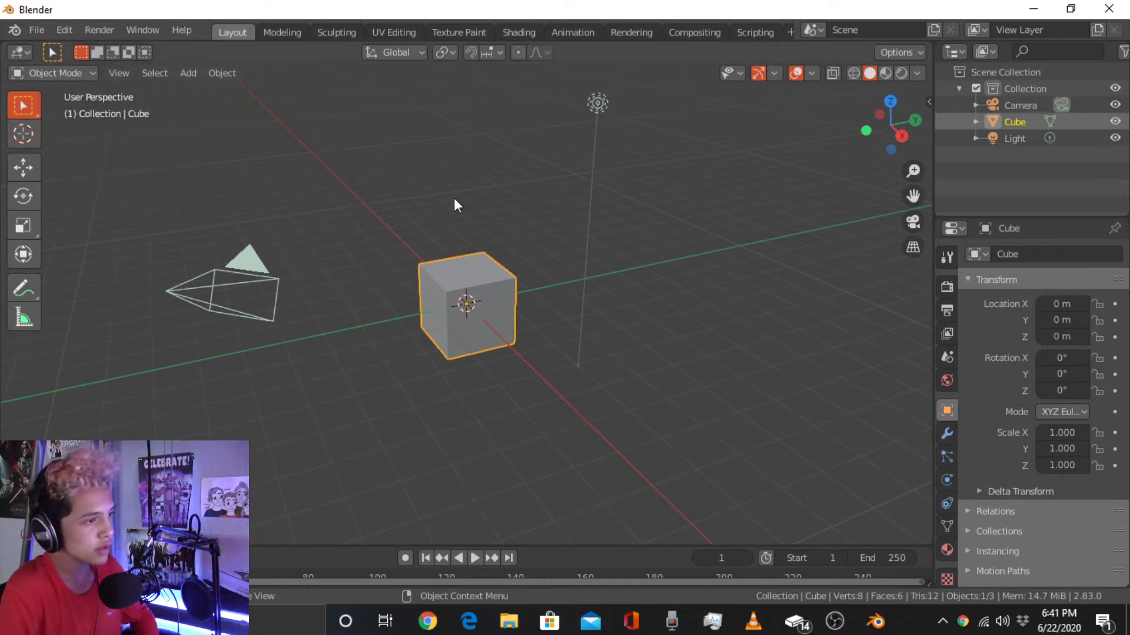
pyautogui.moveTo(453, 201); pyautogui.dragTo(360, 277, button='middle')
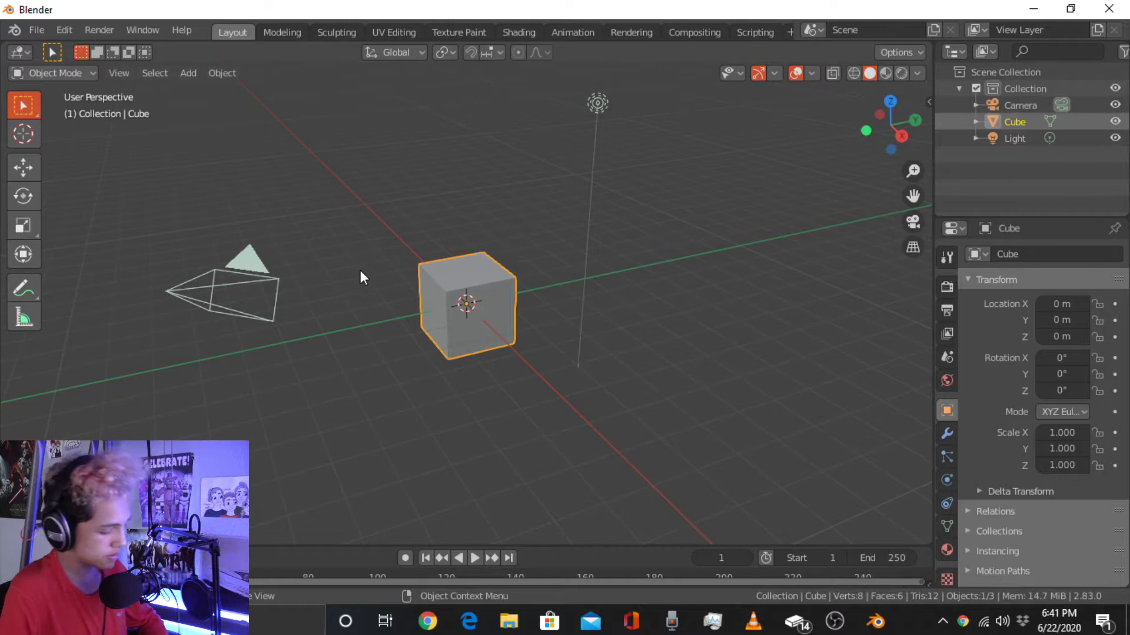
pyautogui.press('a')
pyautogui.press('Delete')
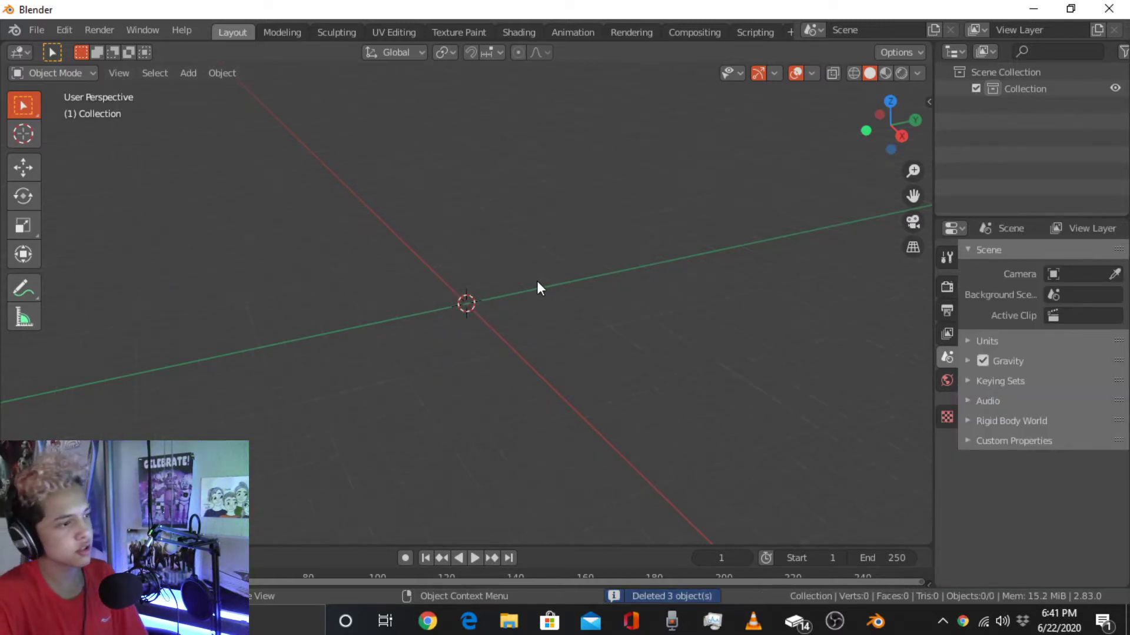
pyautogui.click(508, 622)
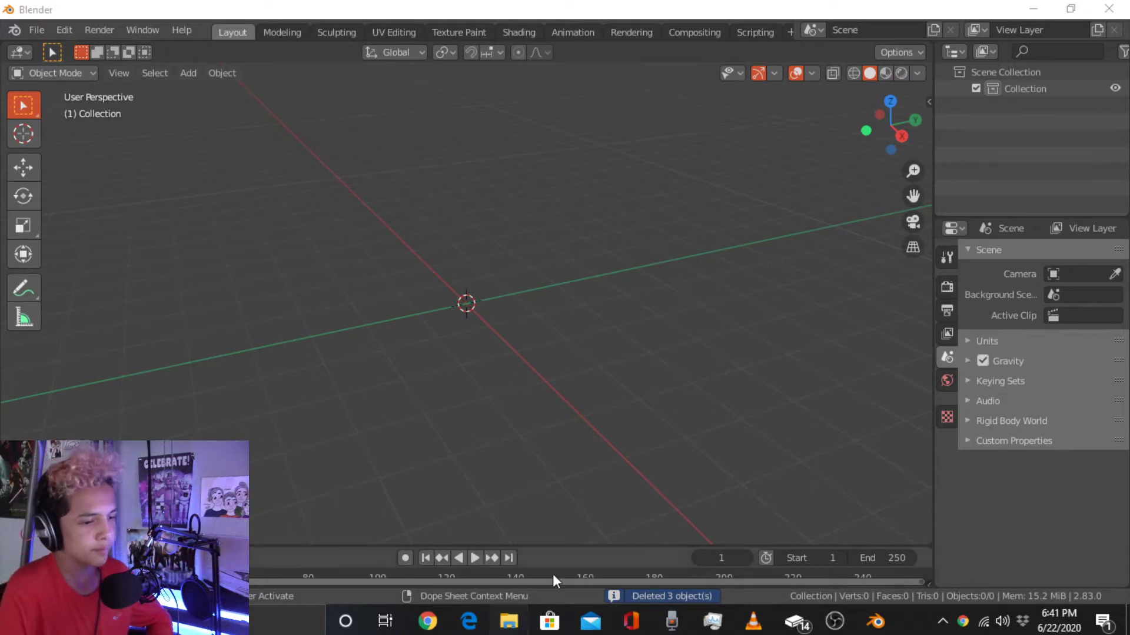
pyautogui.moveTo(748, 106); pyautogui.dragTo(1129, 67)
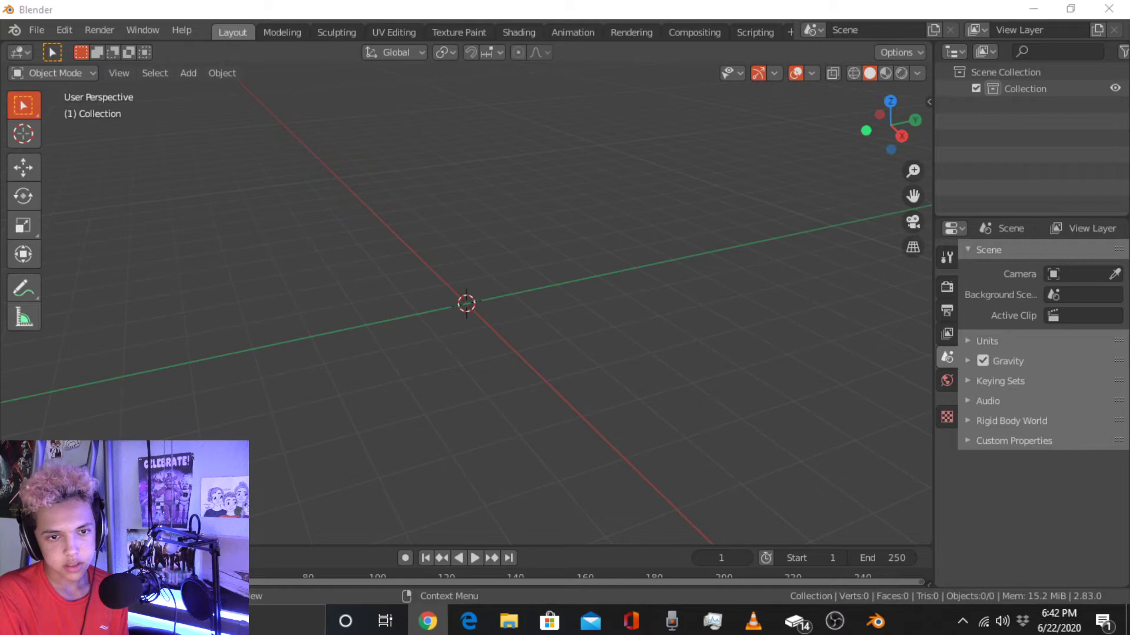
# Switch to the Sketchfab page of the USS Saratoga (Star Trek Fan Design) model in Chrome and follow its author
pyautogui.hotkey('alt', 'Tab')
pyautogui.moveTo(645, 340); pyautogui.dragTo(454, 2)
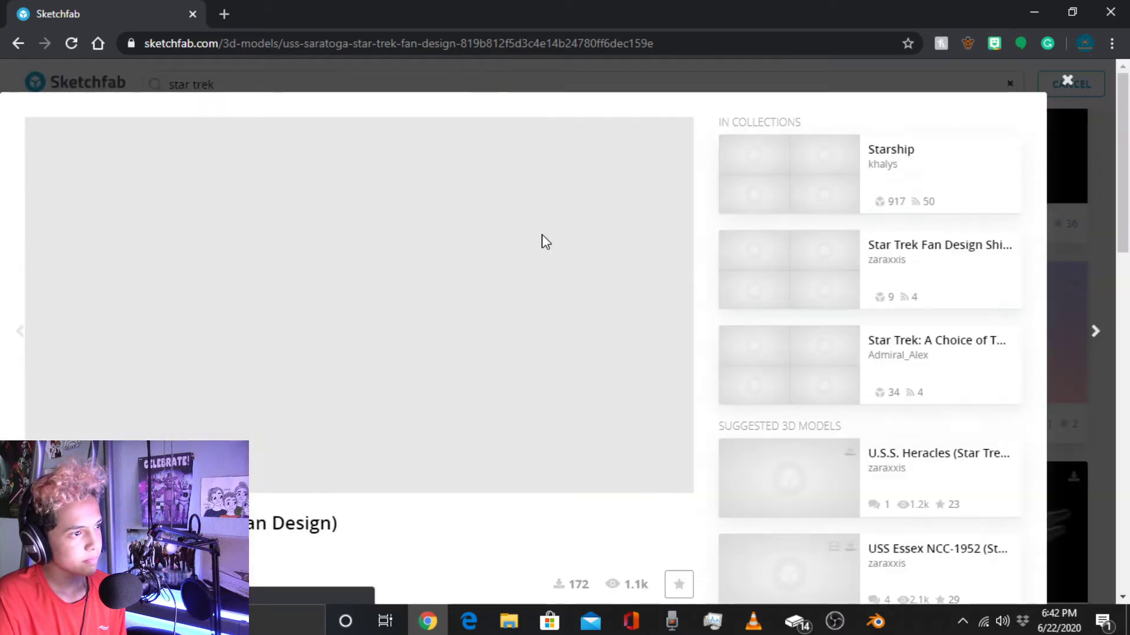
pyautogui.scroll(-3, 544, 242)
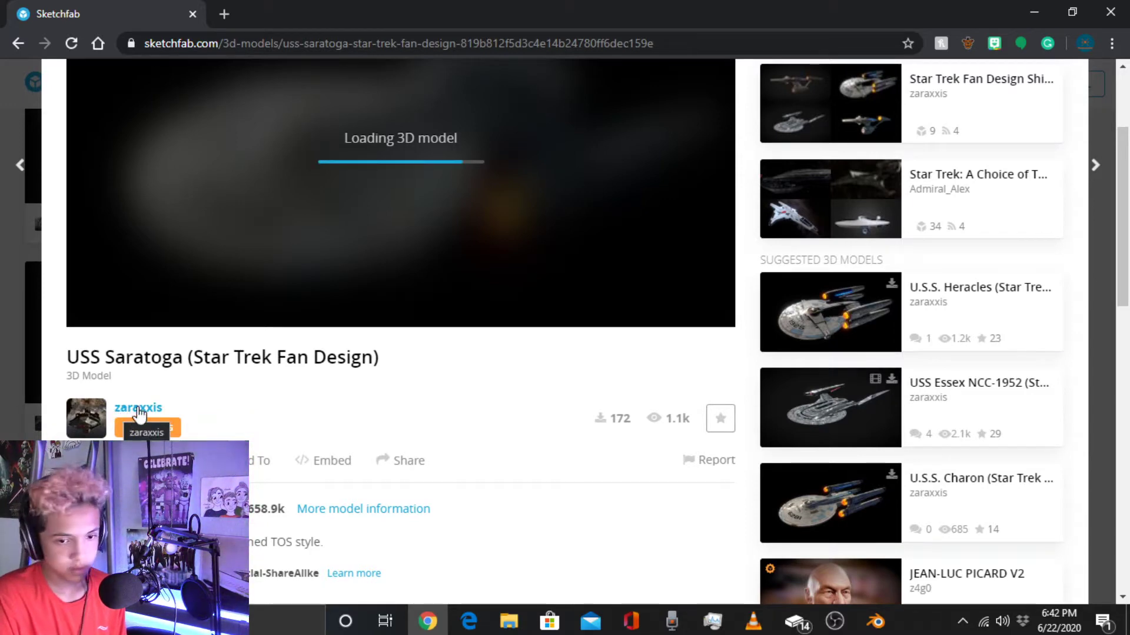
pyautogui.click(144, 427)
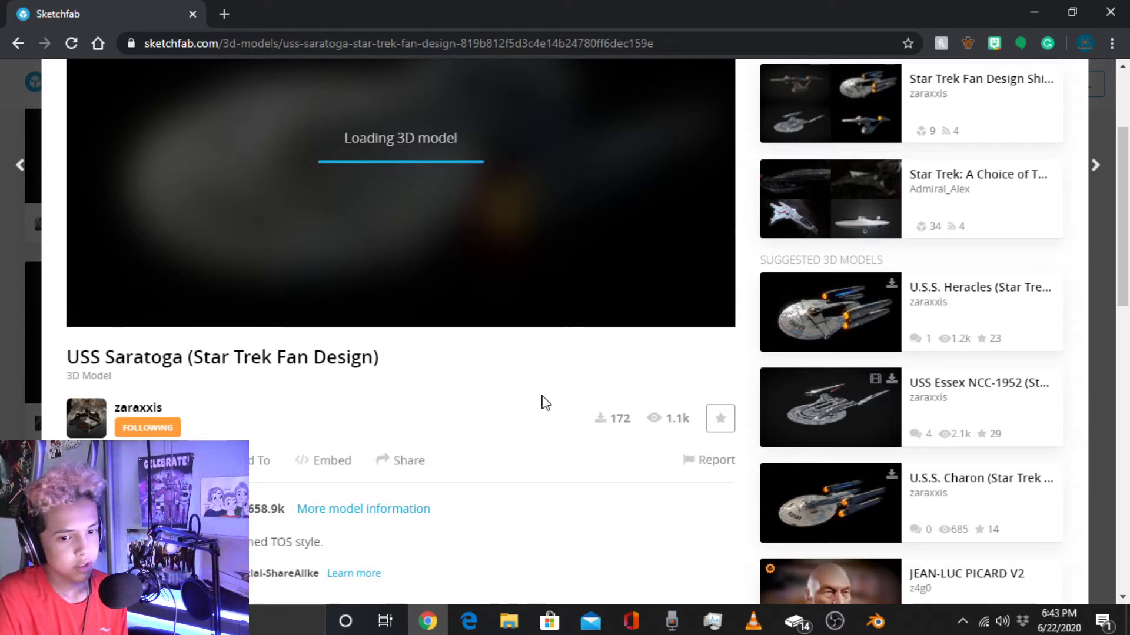
# Examine the USS Saratoga model from several sides in the 3D viewer, review its download and licence details, and close the browser
pyautogui.scroll(1, 543, 399)
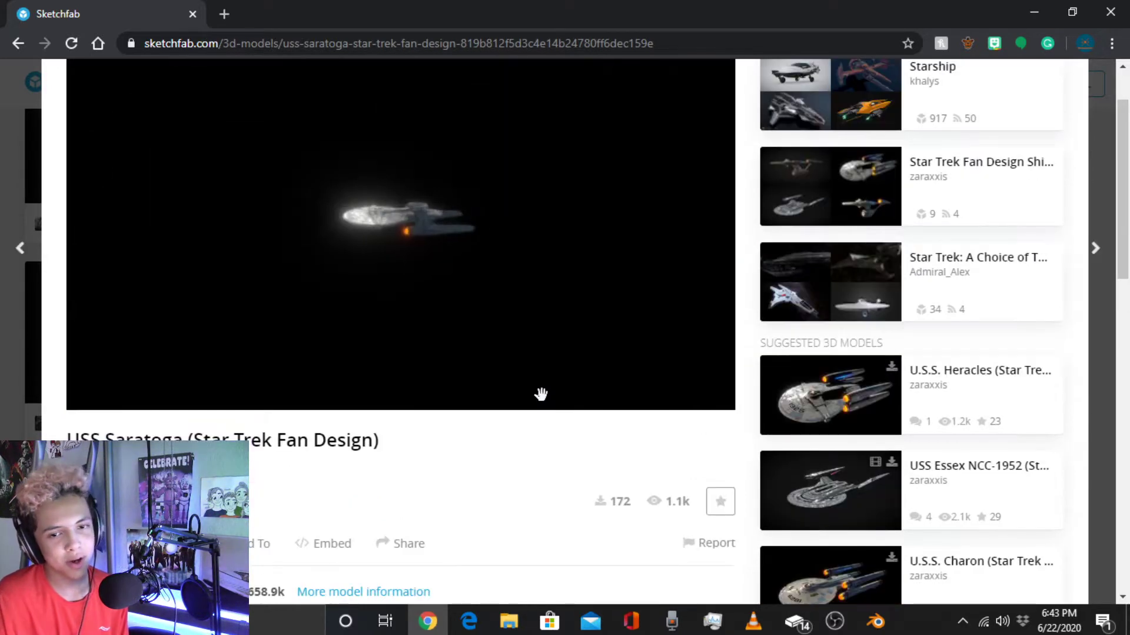
pyautogui.moveTo(545, 388); pyautogui.dragTo(295, 204)
pyautogui.scroll(5, 295, 204)
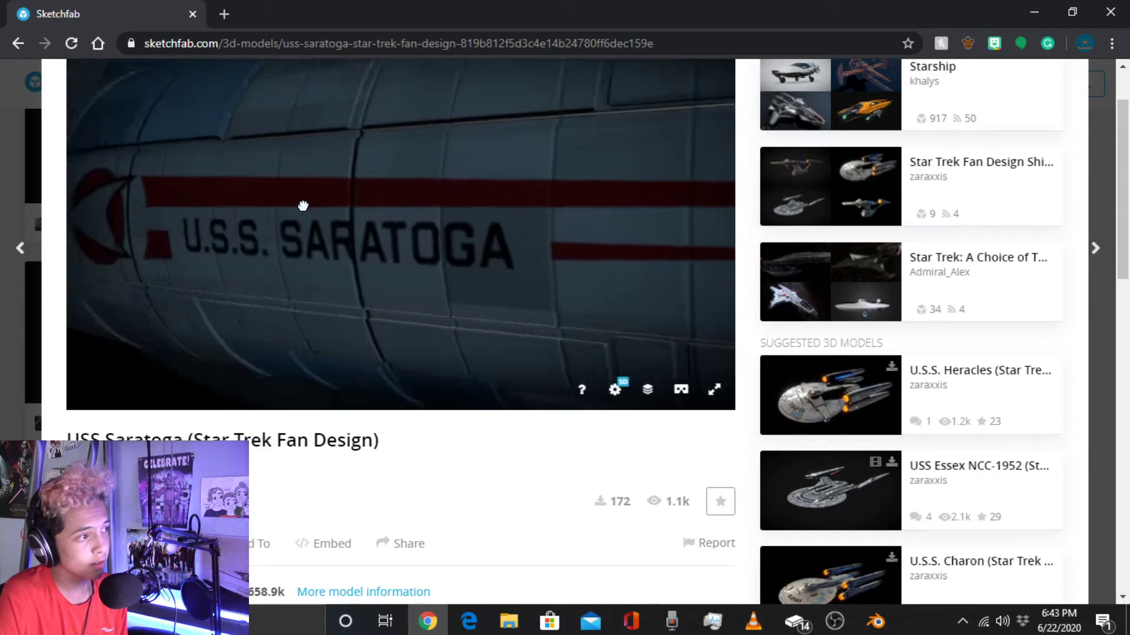
pyautogui.scroll(-5, 303, 206)
pyautogui.moveTo(302, 202); pyautogui.dragTo(404, 222)
pyautogui.scroll(6, 391, 224)
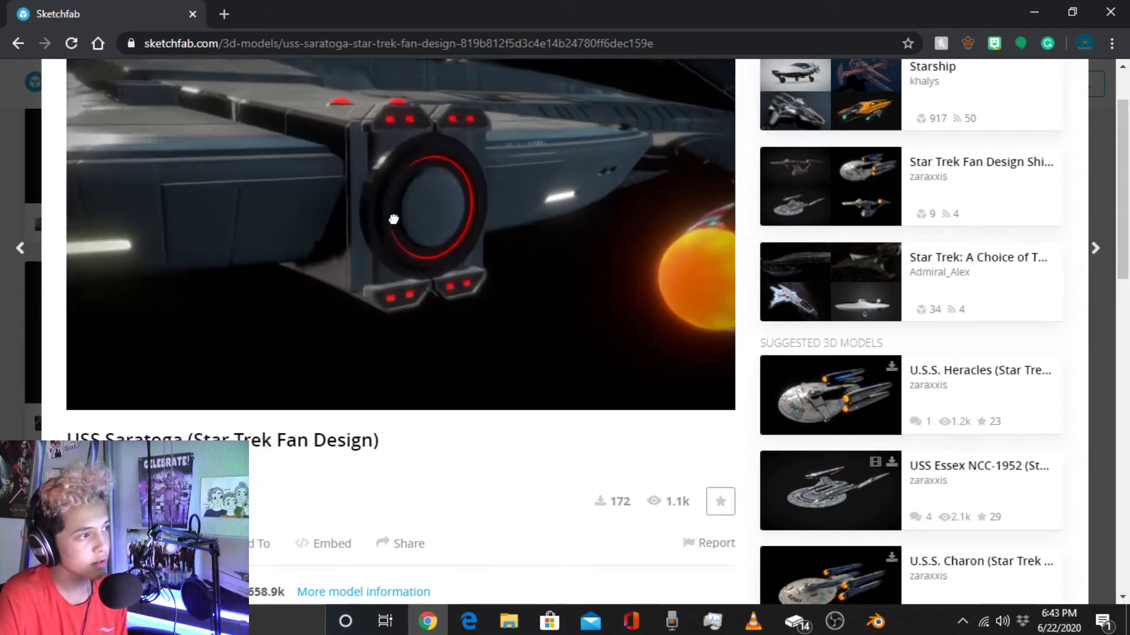
pyautogui.moveTo(391, 219); pyautogui.dragTo(416, 220)
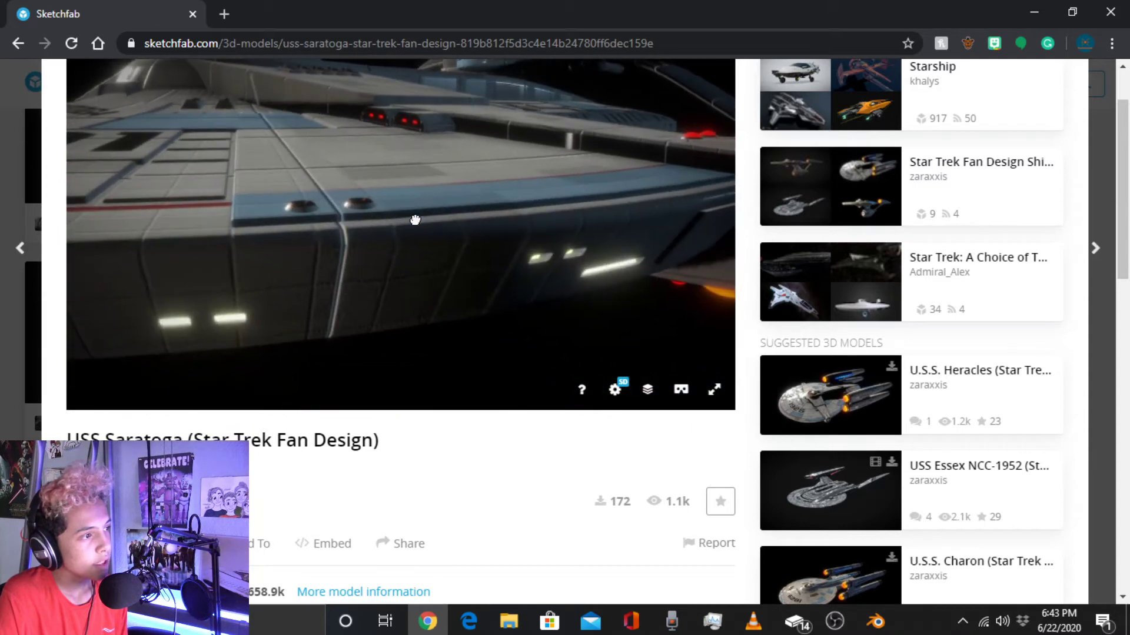
pyautogui.scroll(-6, 406, 220)
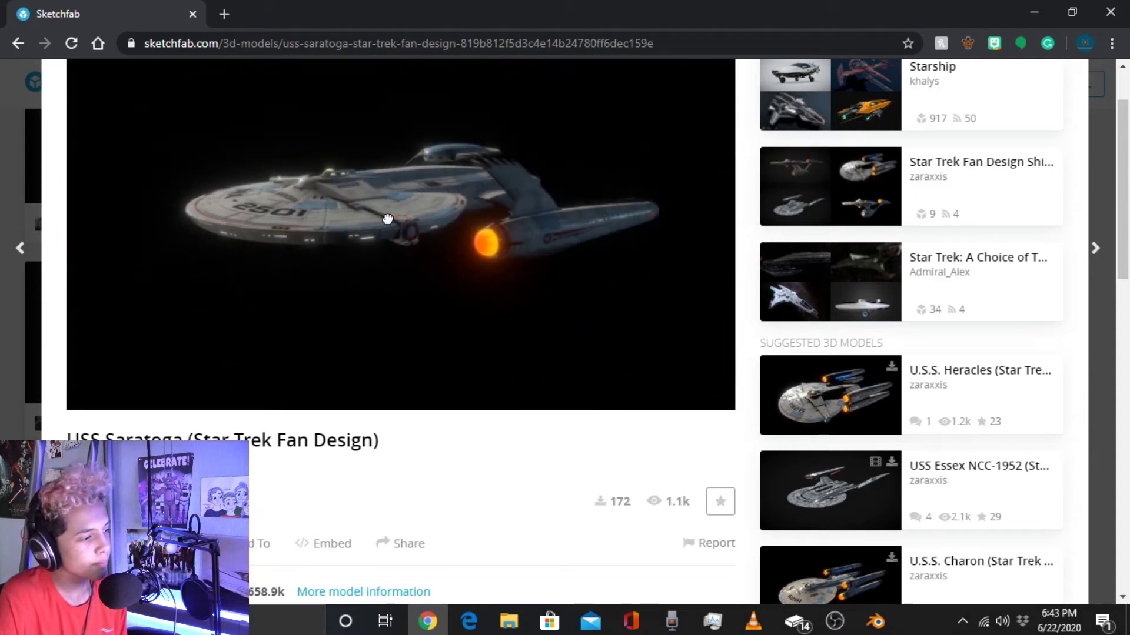
pyautogui.scroll(-3, 467, 522)
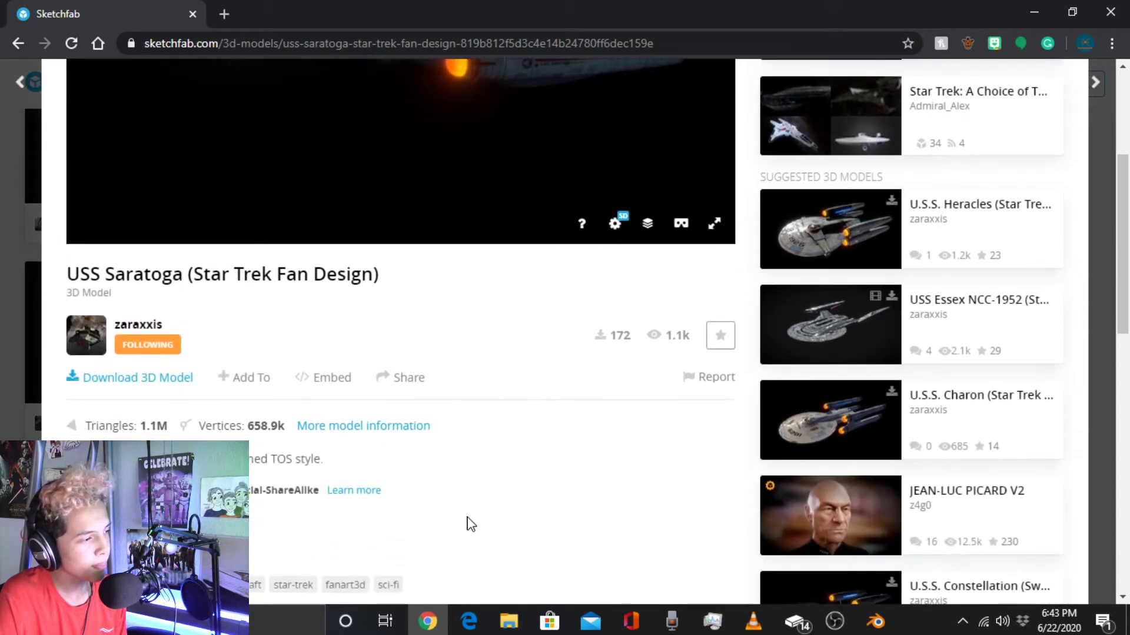
pyautogui.scroll(-1, 471, 523)
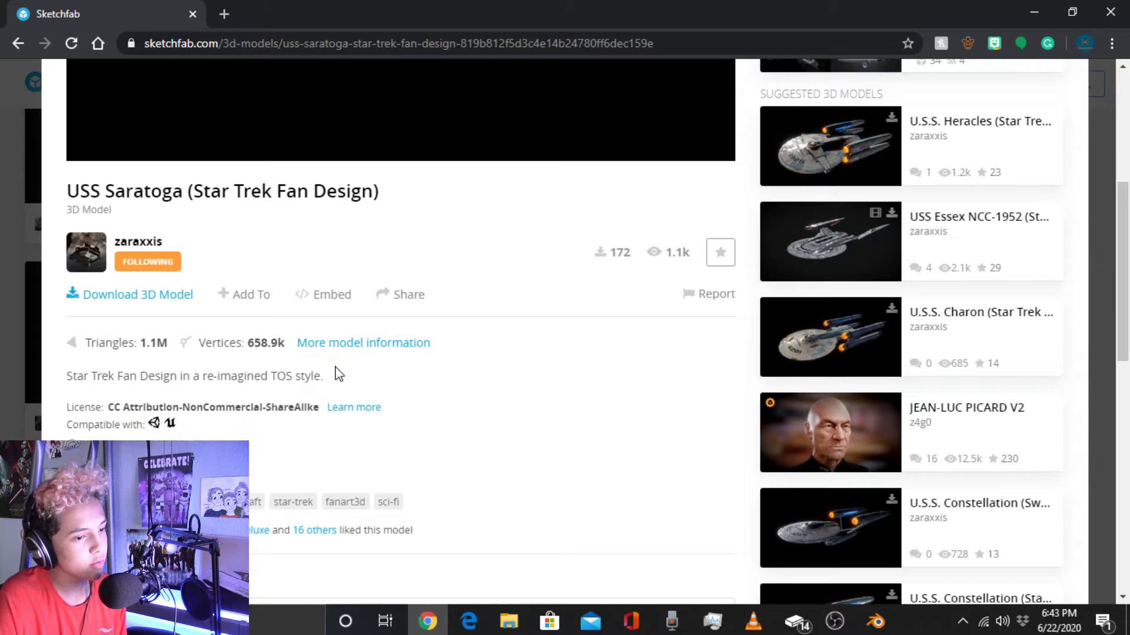
pyautogui.scroll(5, 512, 454)
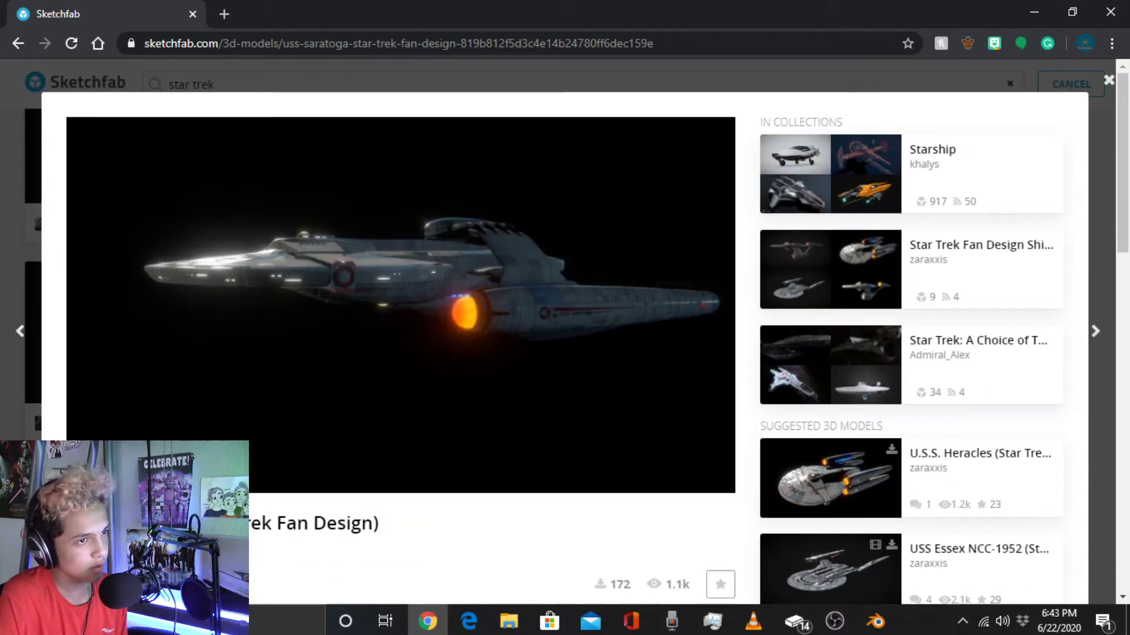
pyautogui.click(1110, 12)
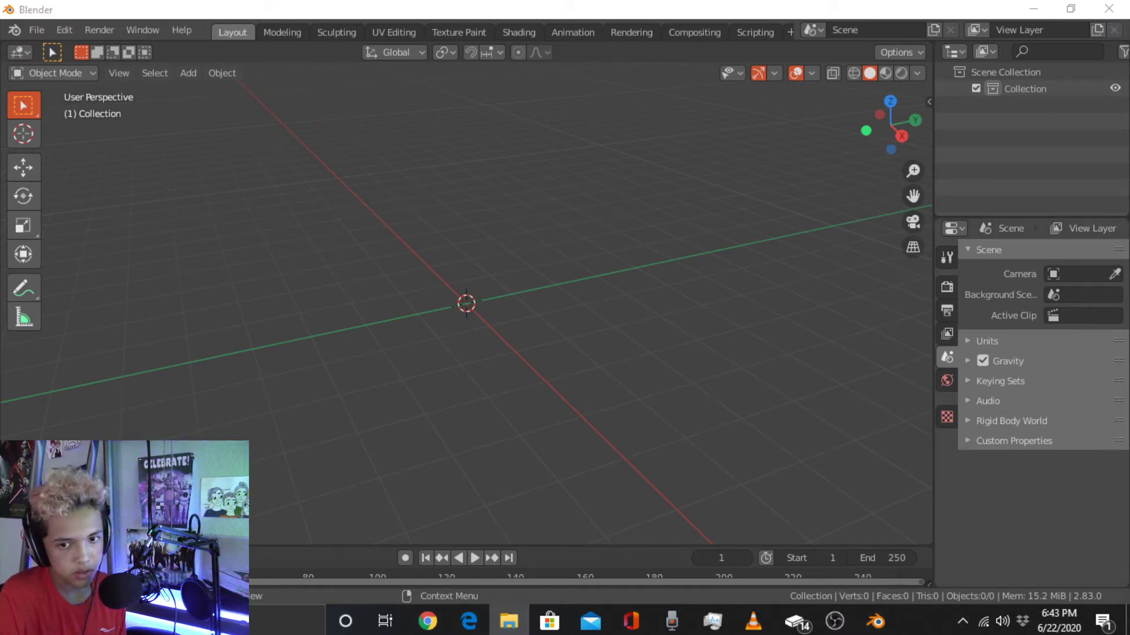
pyautogui.click(37, 30)
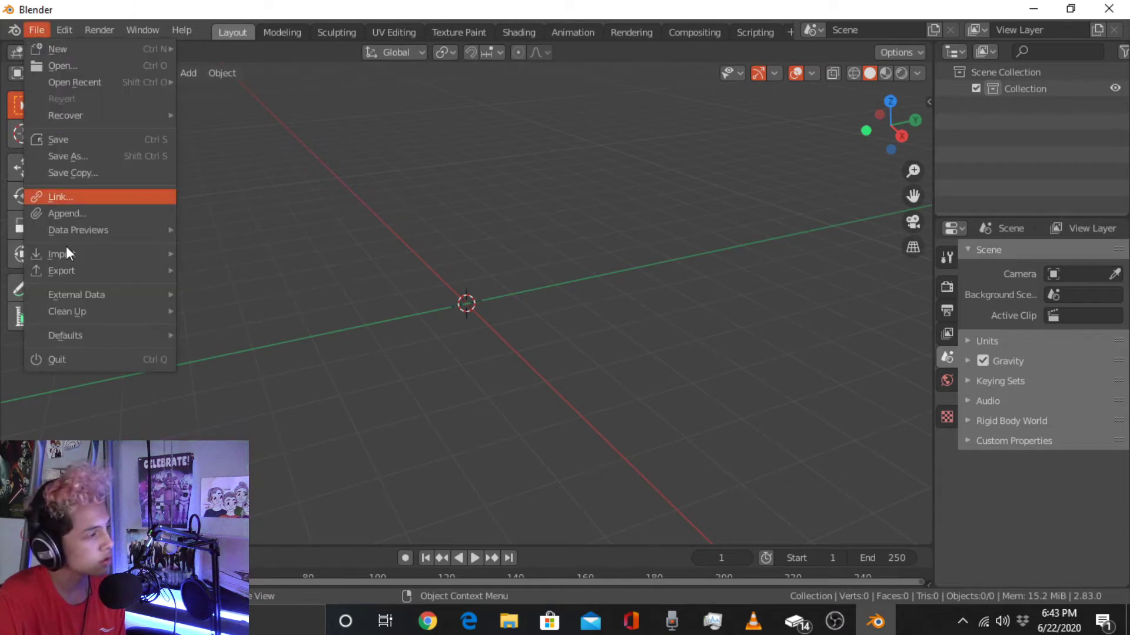
pyautogui.moveTo(93, 253)
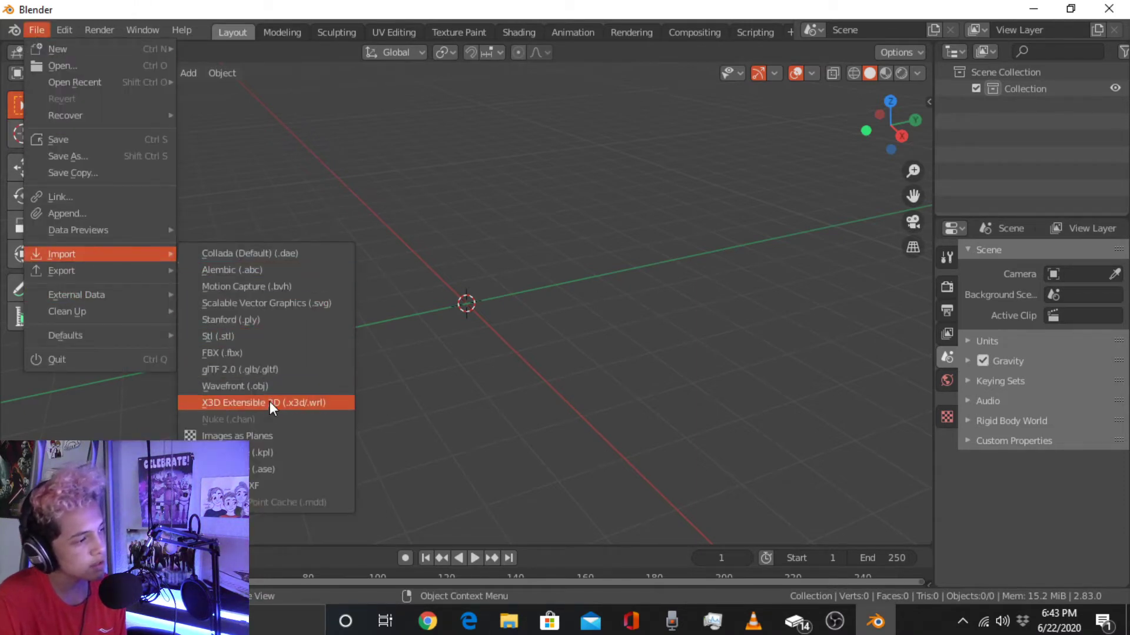
pyautogui.click(260, 368)
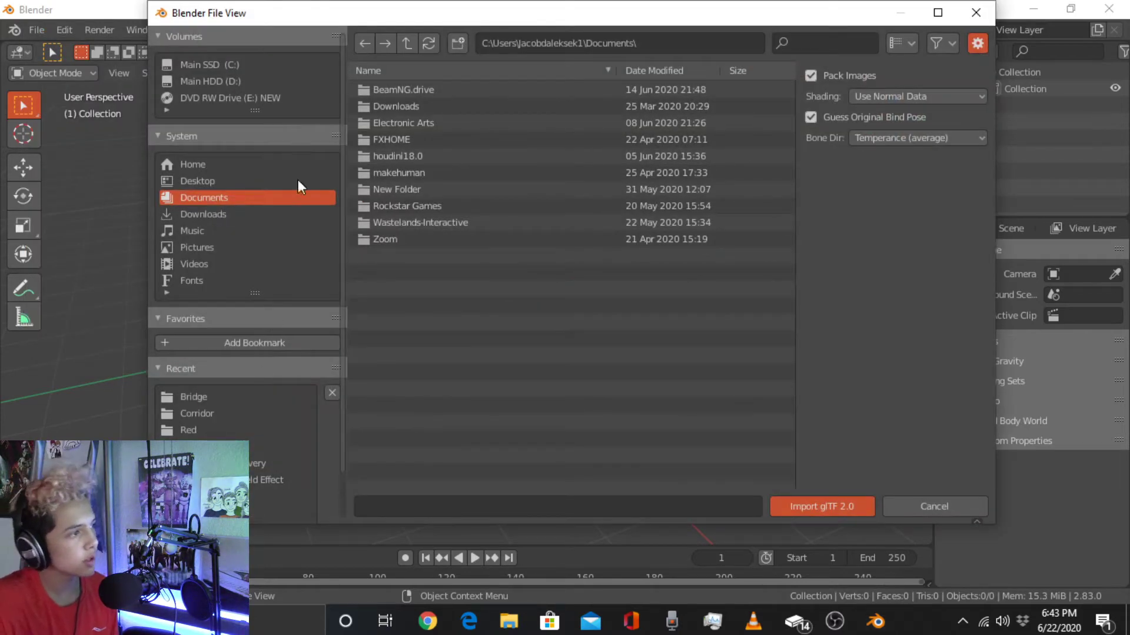
pyautogui.click(216, 79)
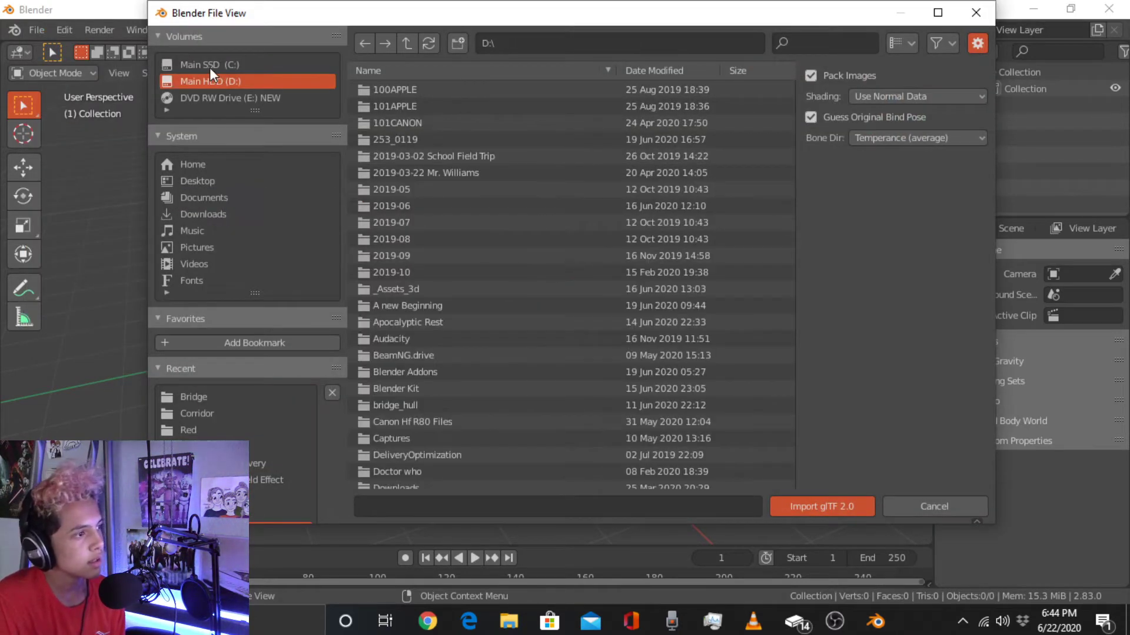
pyautogui.click(209, 65)
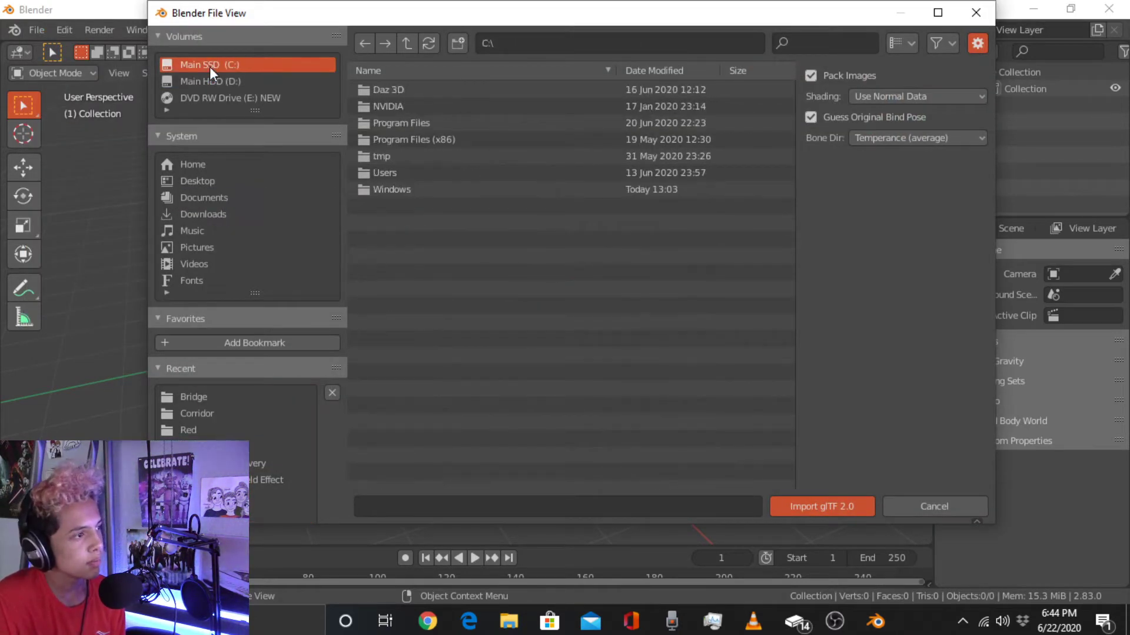
pyautogui.click(975, 12)
# Close the empty scene and open the project Finished_Product_Shield refresh fix.blend
pyautogui.click(1109, 8)
pyautogui.click(603, 338)
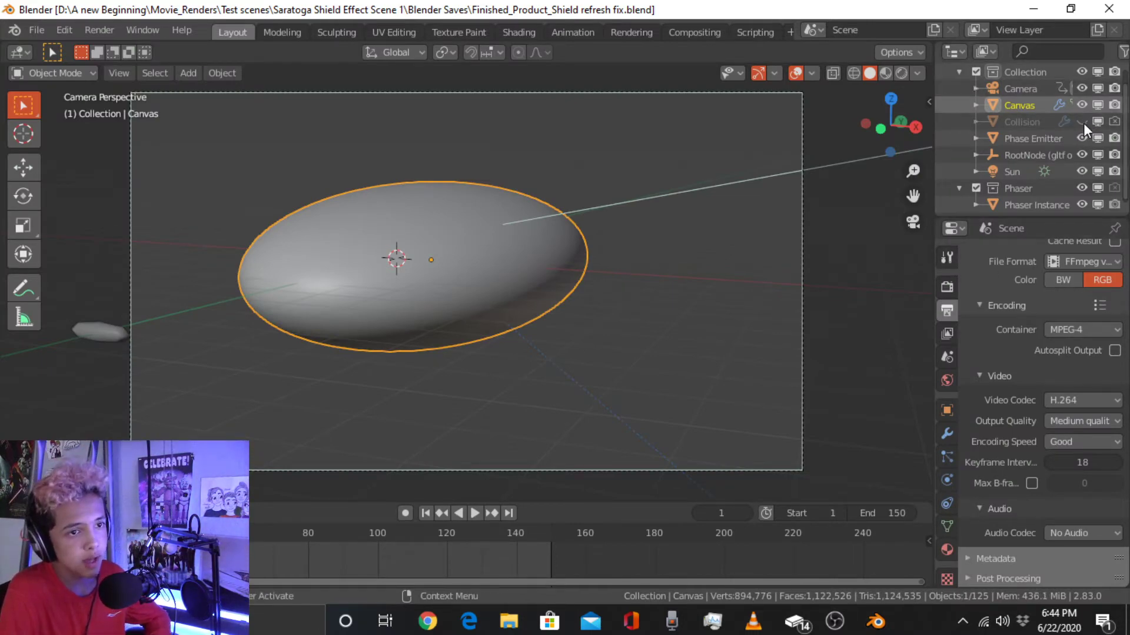
# Hide the Phase Emitter, RootNode, Sun, Phaser Instance and Canvas objects in the viewport, keeping the Phaser collection shown
pyautogui.moveTo(1083, 136); pyautogui.dragTo(1080, 177)
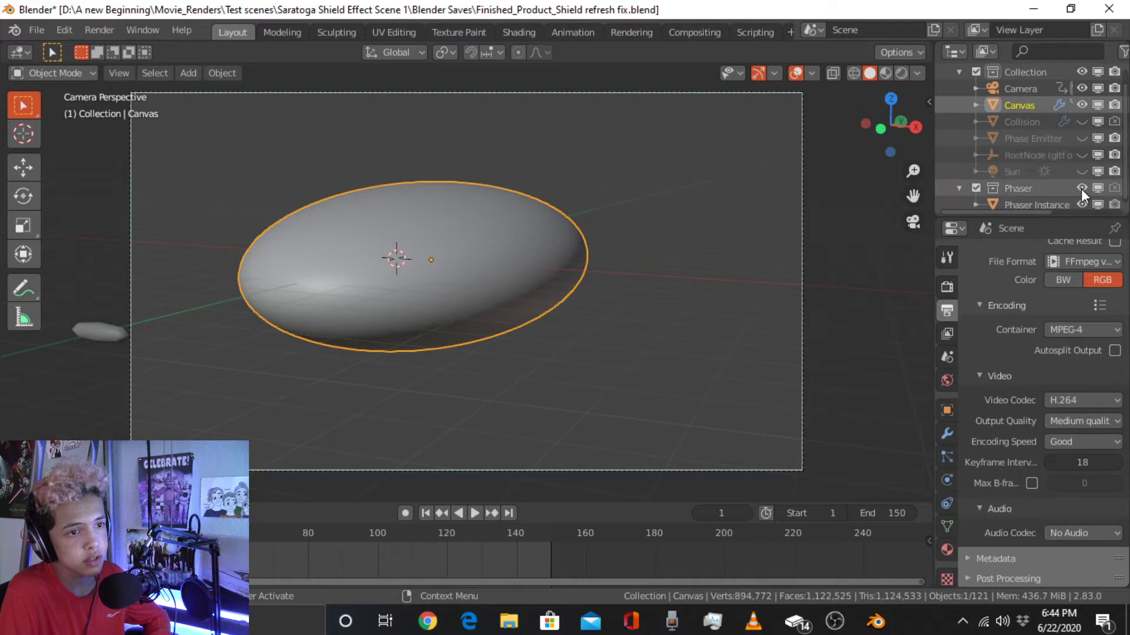
pyautogui.click(1082, 187)
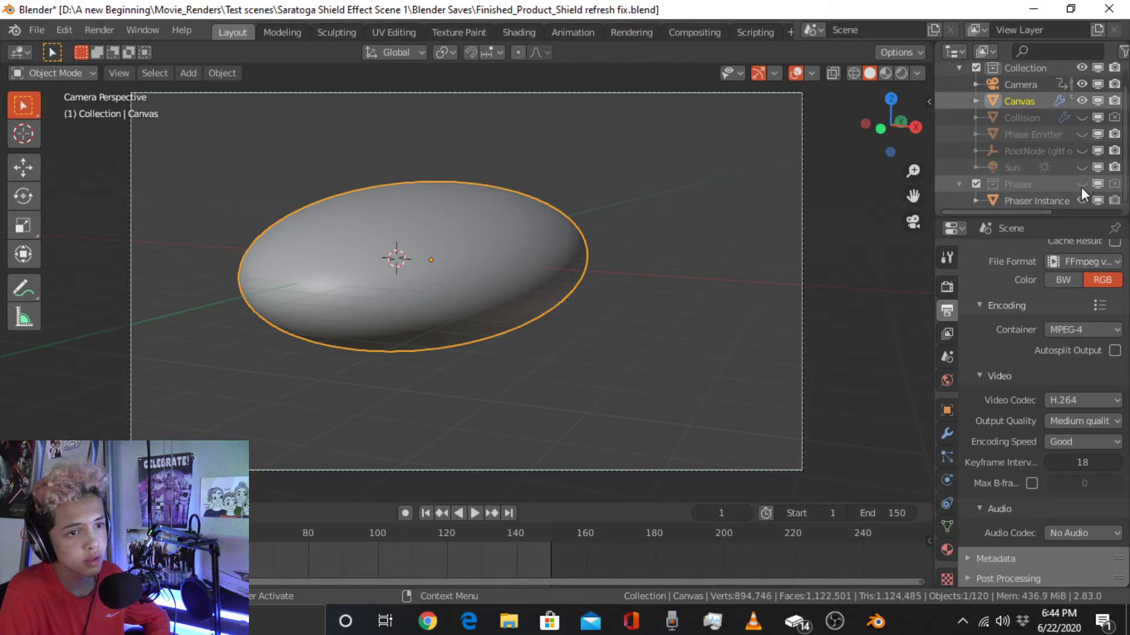
pyautogui.click(1080, 185)
pyautogui.click(1081, 199)
pyautogui.scroll(2, 1080, 171)
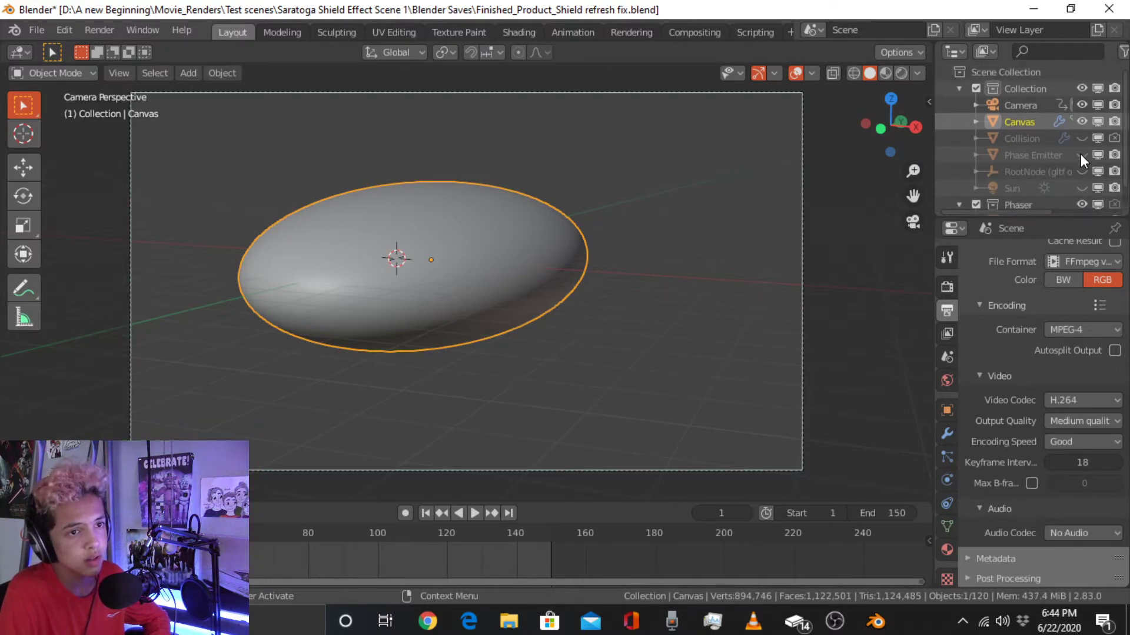
pyautogui.click(1081, 121)
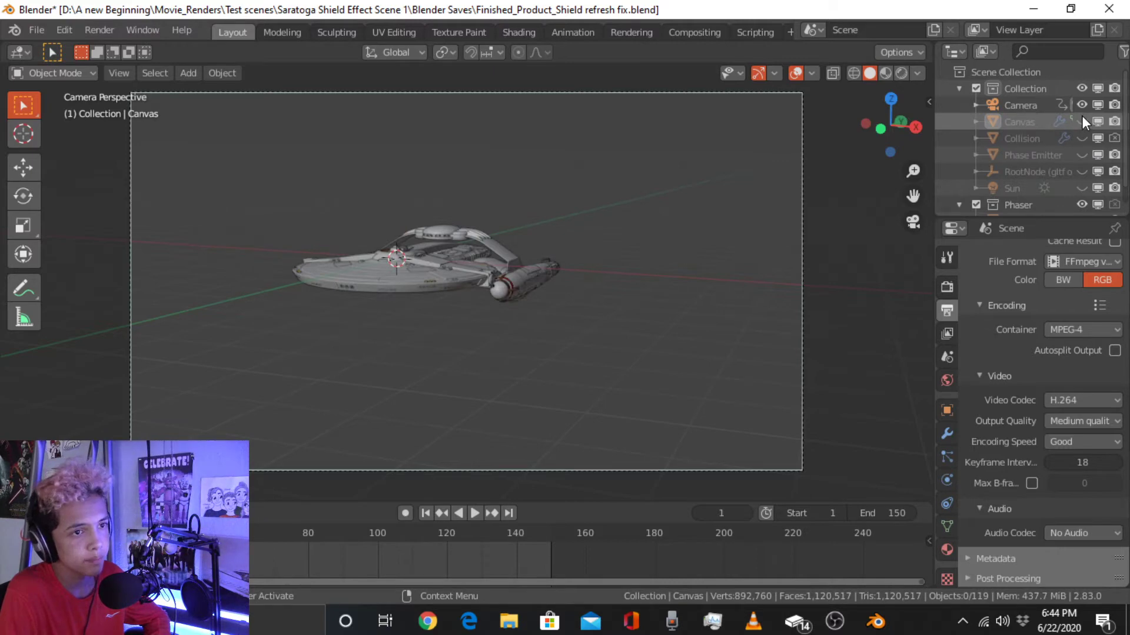
# Switch the viewport to Material Preview shading for a close view of the starship
pyautogui.moveTo(670, 187); pyautogui.dragTo(570, 228, button='middle')
pyautogui.scroll(5, 568, 241)
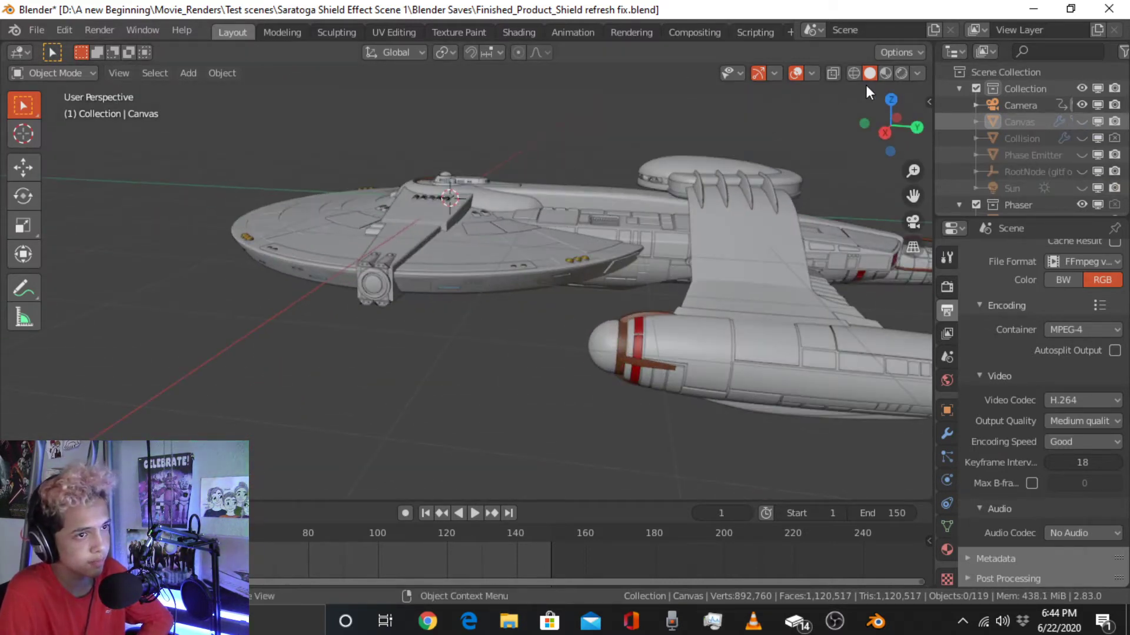
pyautogui.press('z')
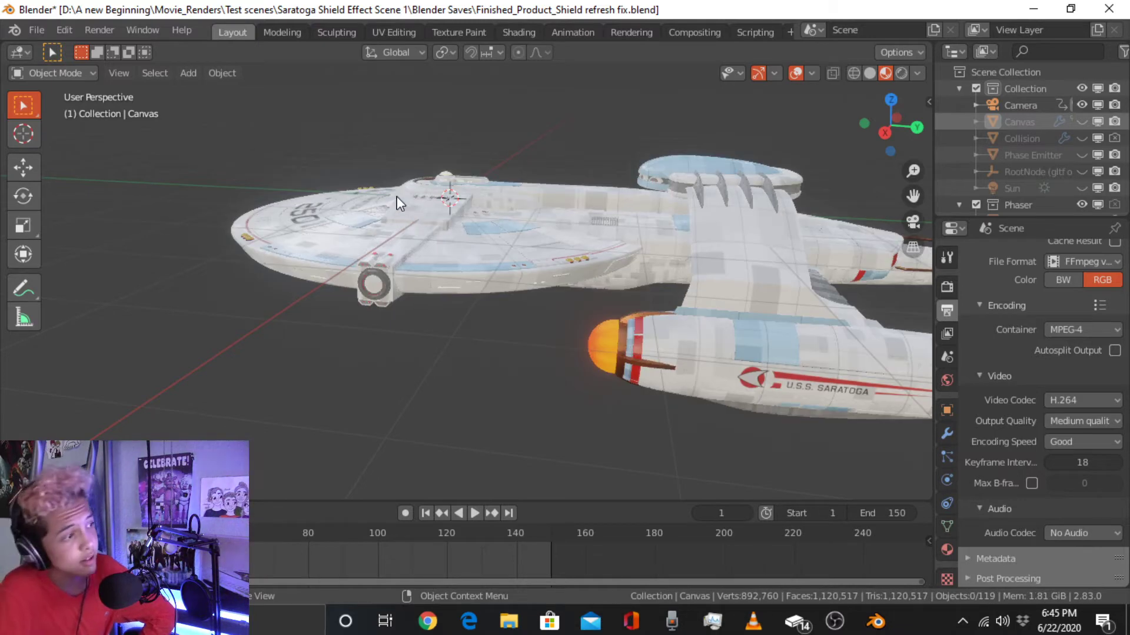
# Examine the textured starship's saucer, hull markings and engine nacelles from several angles and distances
pyautogui.moveTo(285, 330); pyautogui.dragTo(500, 316, button='middle')
pyautogui.moveTo(579, 261); pyautogui.dragTo(478, 262, button='middle')
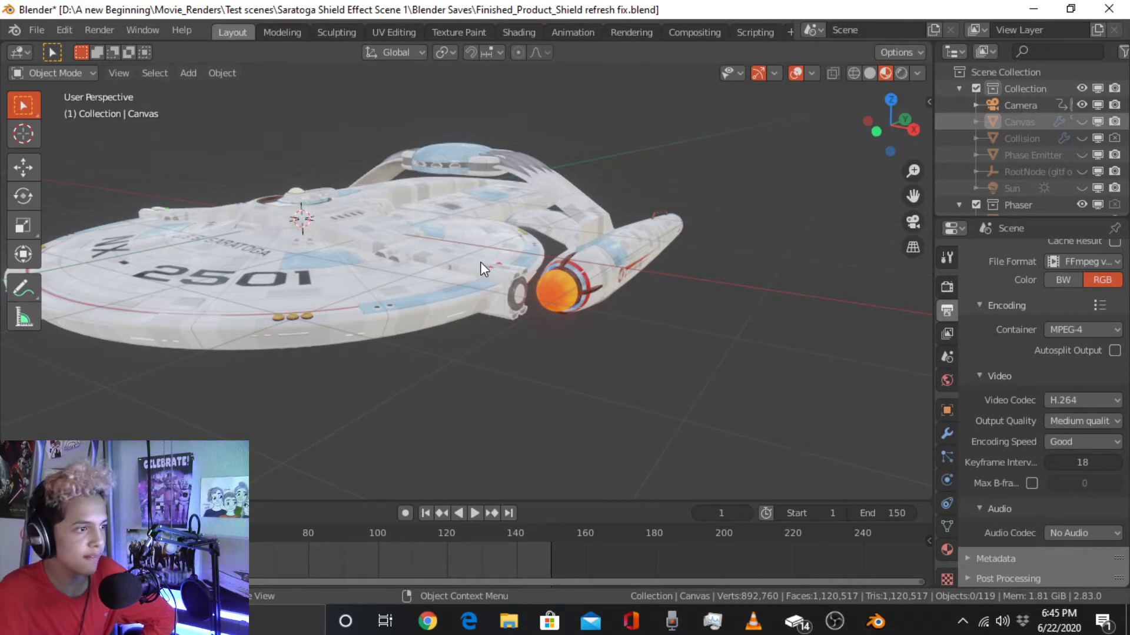
pyautogui.scroll(2, 480, 262)
pyautogui.scroll(-6, 482, 264)
pyautogui.scroll(-2, 465, 269)
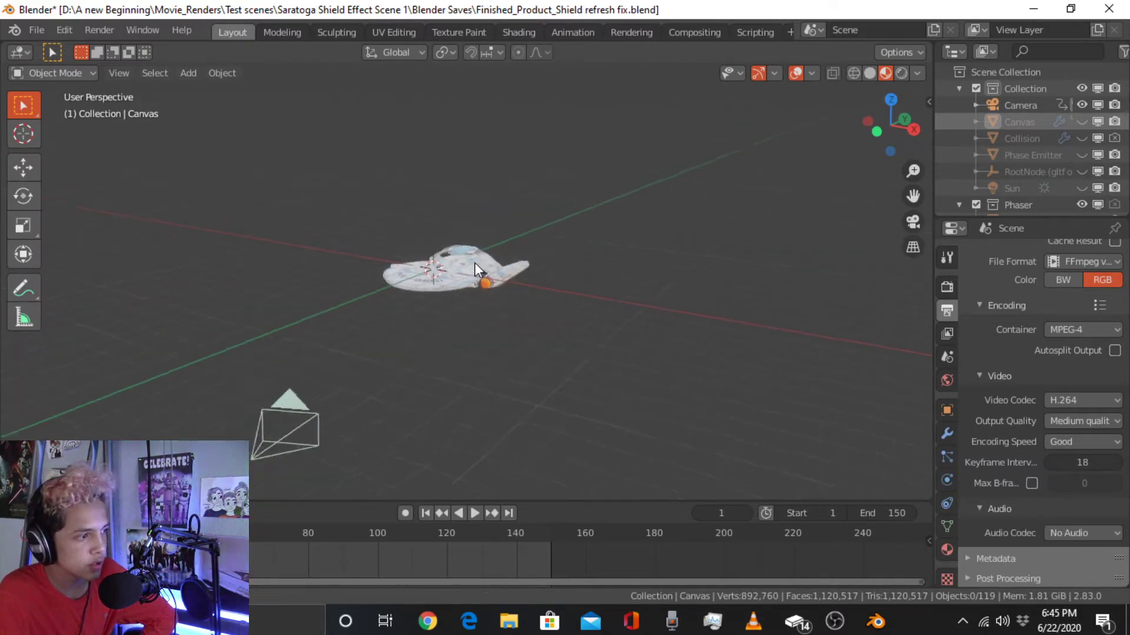
pyautogui.scroll(6, 473, 260)
pyautogui.scroll(2, 498, 275)
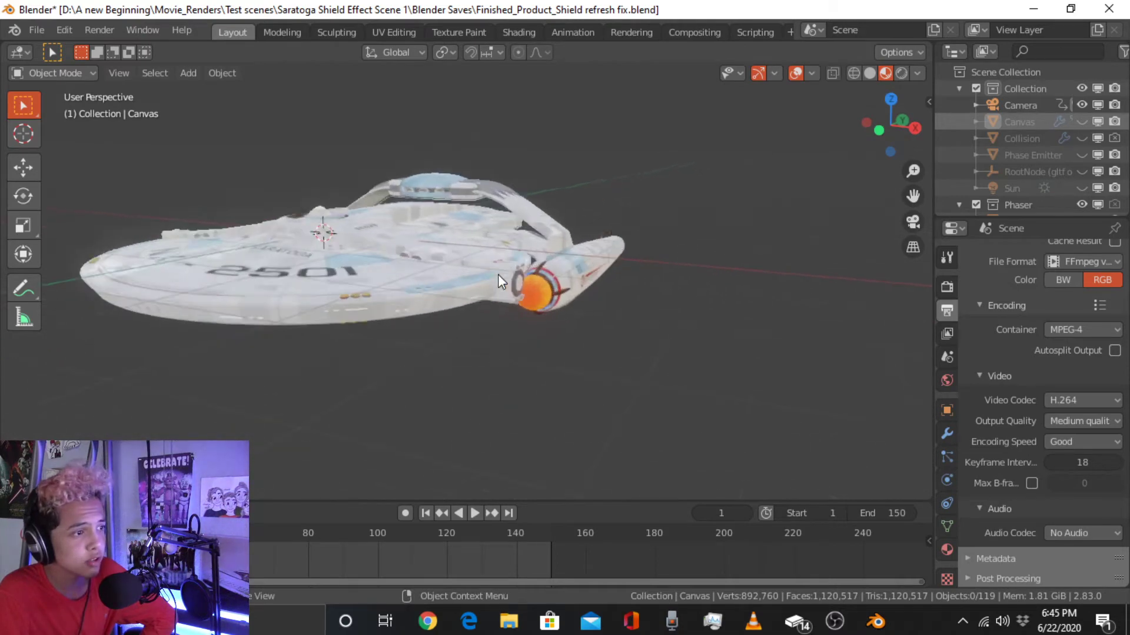
pyautogui.moveTo(498, 275); pyautogui.dragTo(368, 263, button='middle')
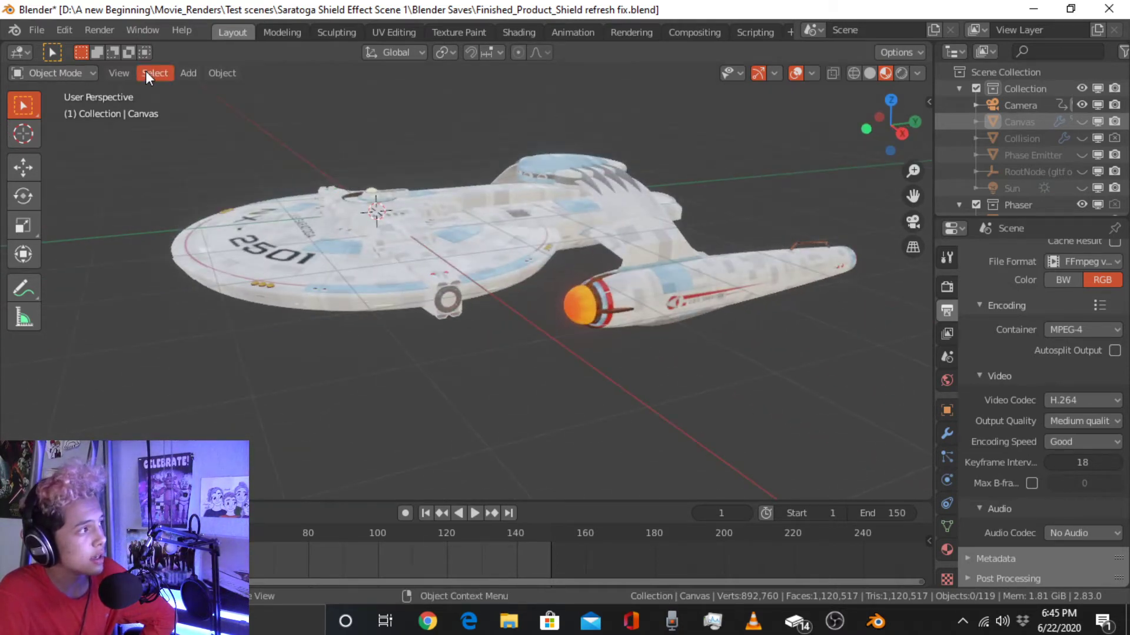
# Show the Collision object around the starship in the viewport
pyautogui.click(188, 72)
pyautogui.moveTo(203, 88)
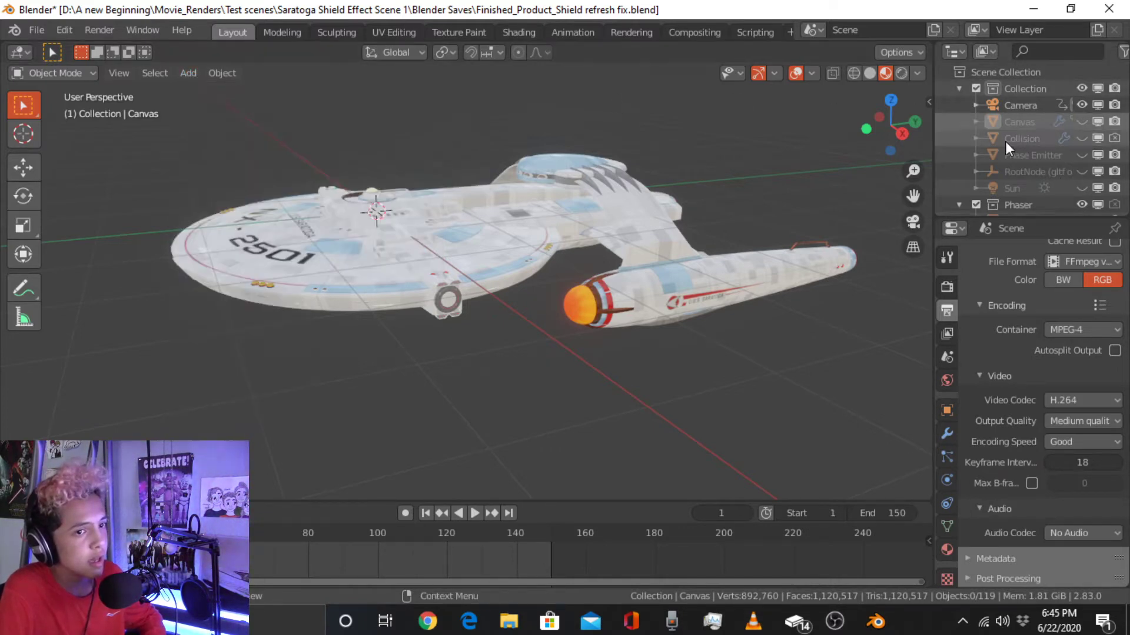
pyautogui.moveTo(516, 217); pyautogui.dragTo(467, 222, button='middle')
pyautogui.moveTo(232, 149); pyautogui.dragTo(824, 236, button='middle')
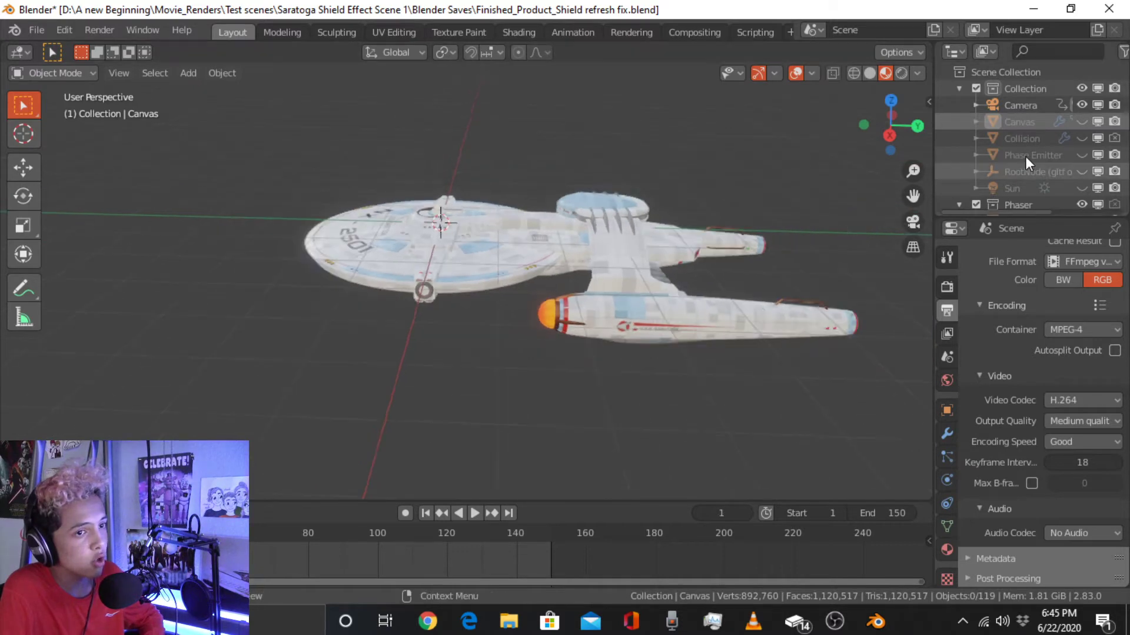
pyautogui.click(1082, 138)
pyautogui.moveTo(416, 236); pyautogui.dragTo(884, 309, button='middle')
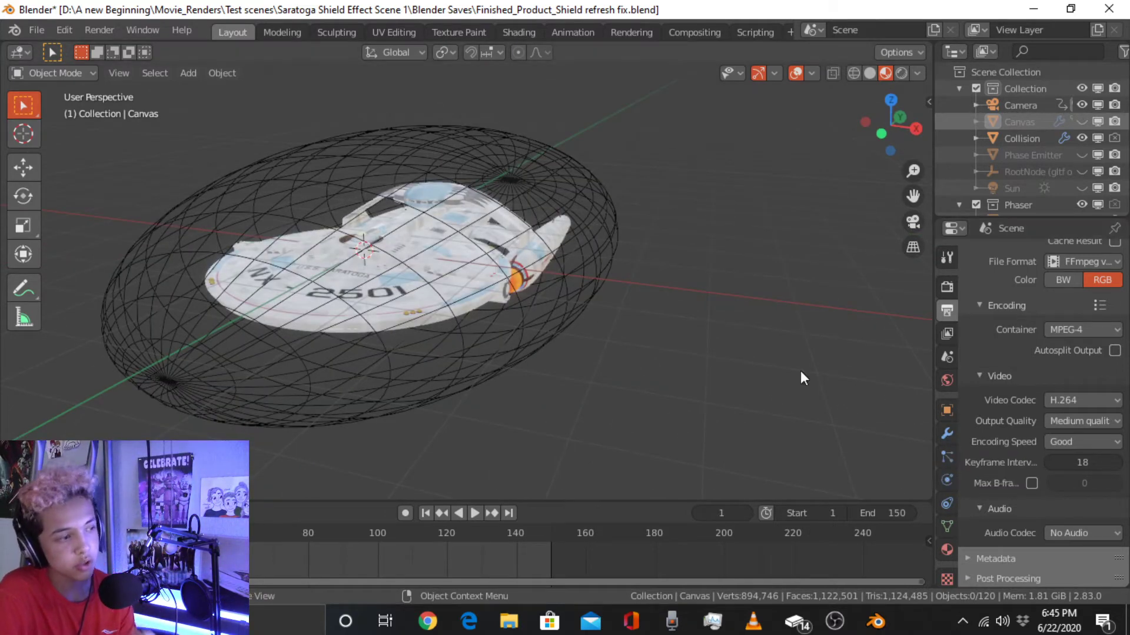
pyautogui.moveTo(342, 350); pyautogui.dragTo(498, 361, button='middle')
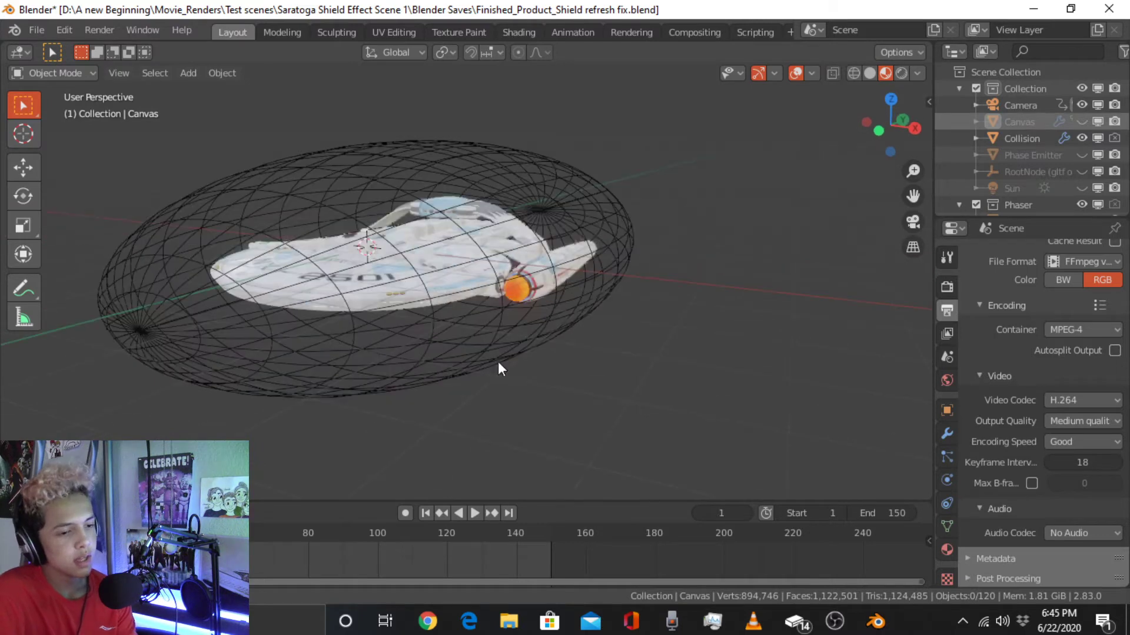
# Review the Canvas object's modifiers and the surface and blend settings of its material
pyautogui.click(946, 433)
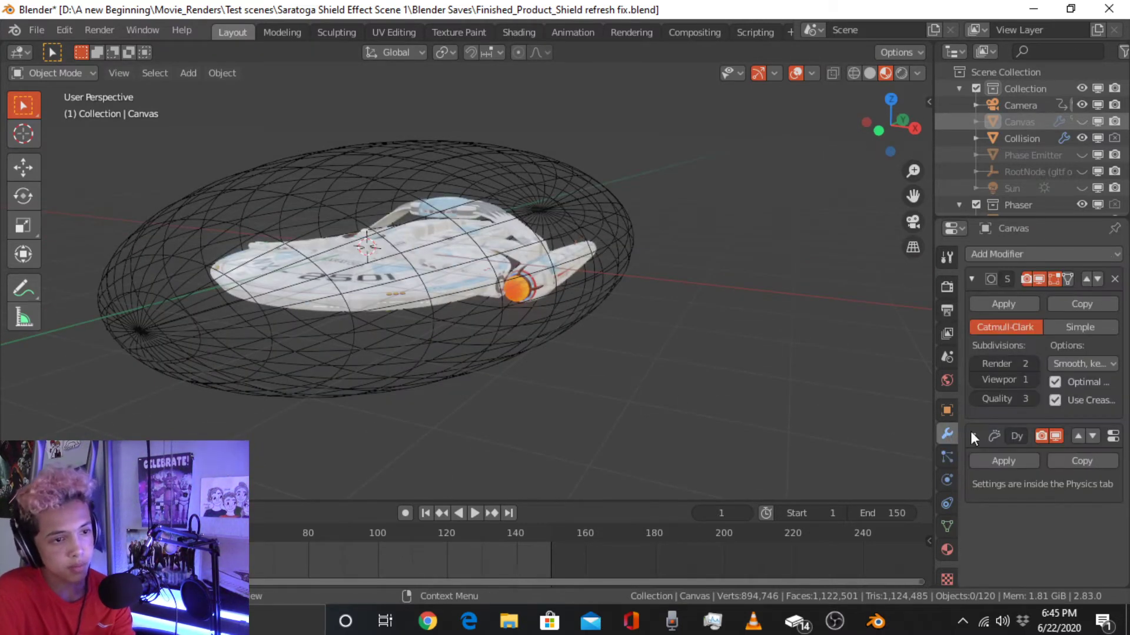
pyautogui.click(1025, 259)
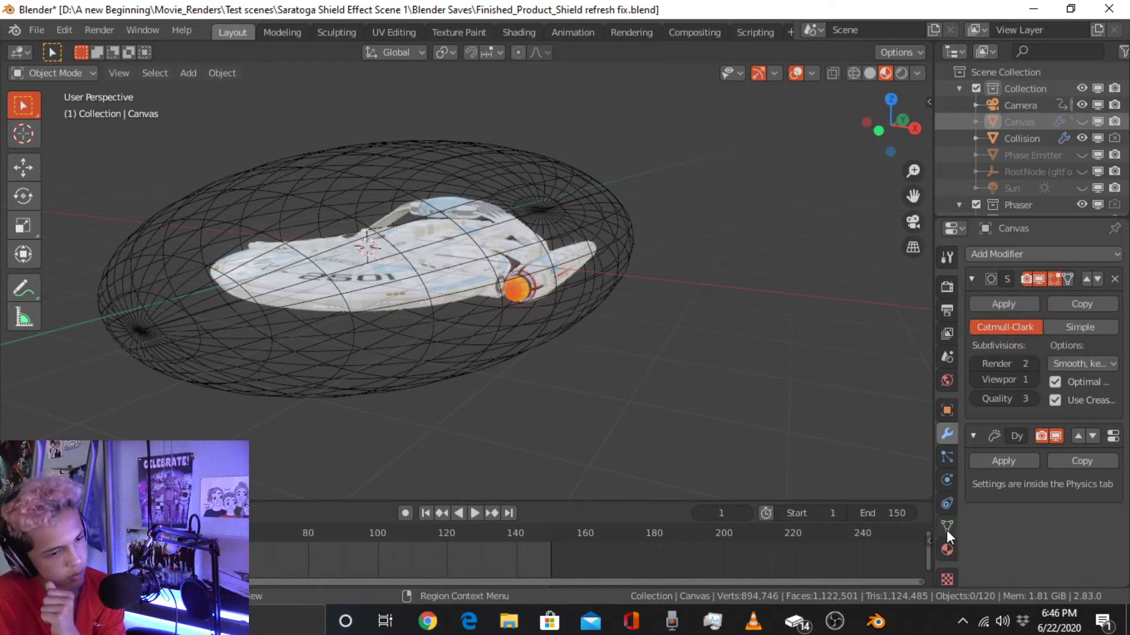
pyautogui.click(947, 549)
pyautogui.scroll(-6, 990, 494)
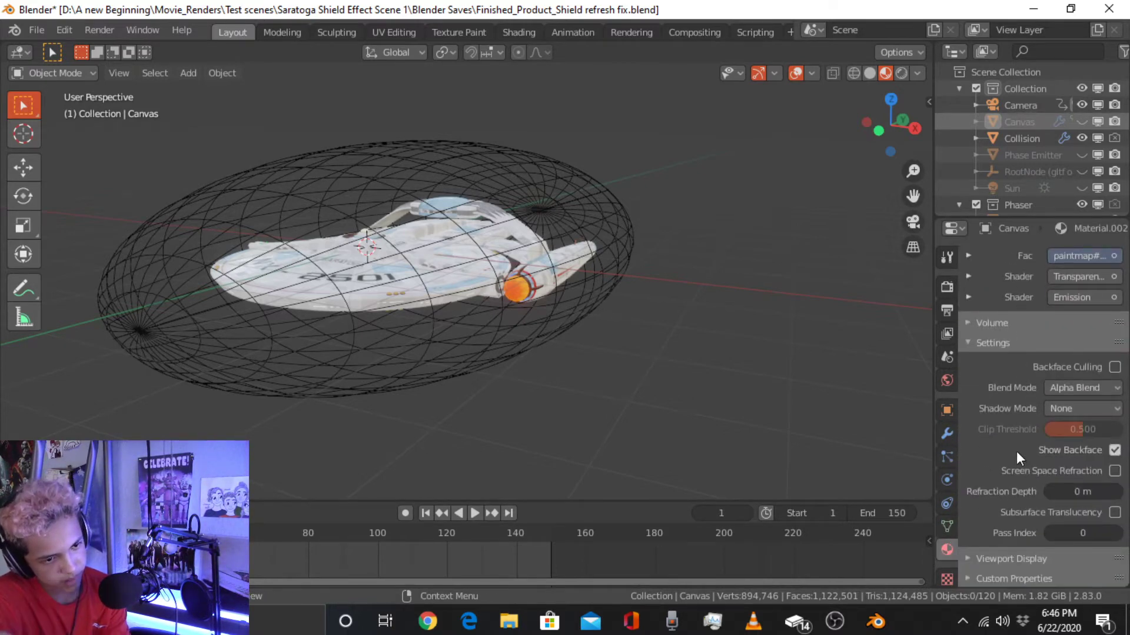
pyautogui.scroll(6, 1019, 456)
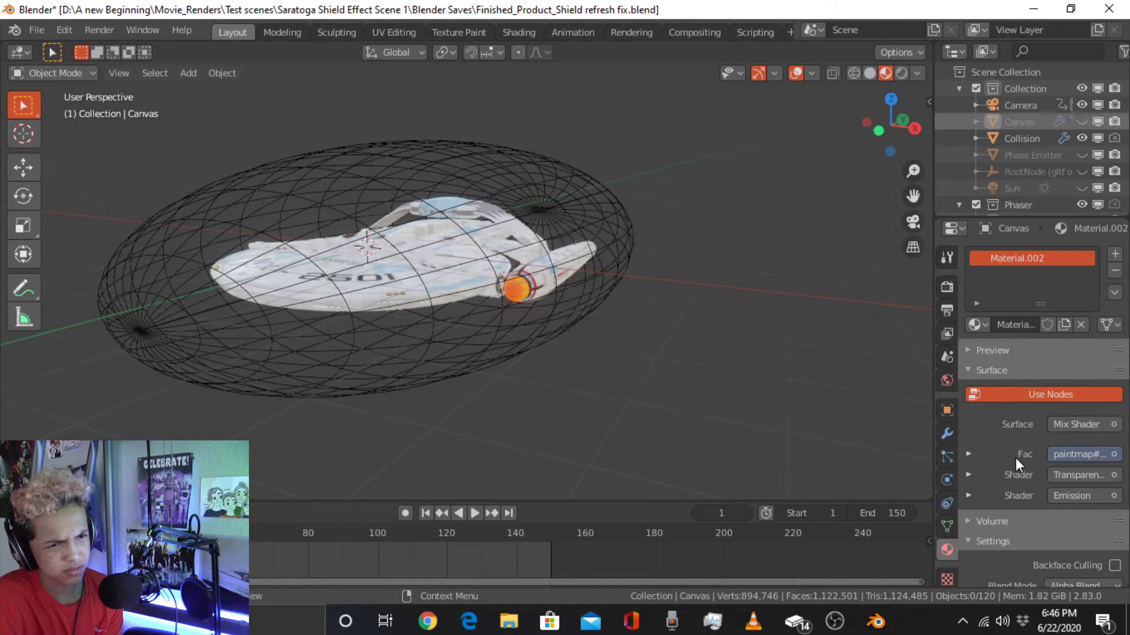
# Examine the Canvas object's Dynamic Paint settings, including the surface, dissolve, effects, initial color and output options
pyautogui.click(944, 504)
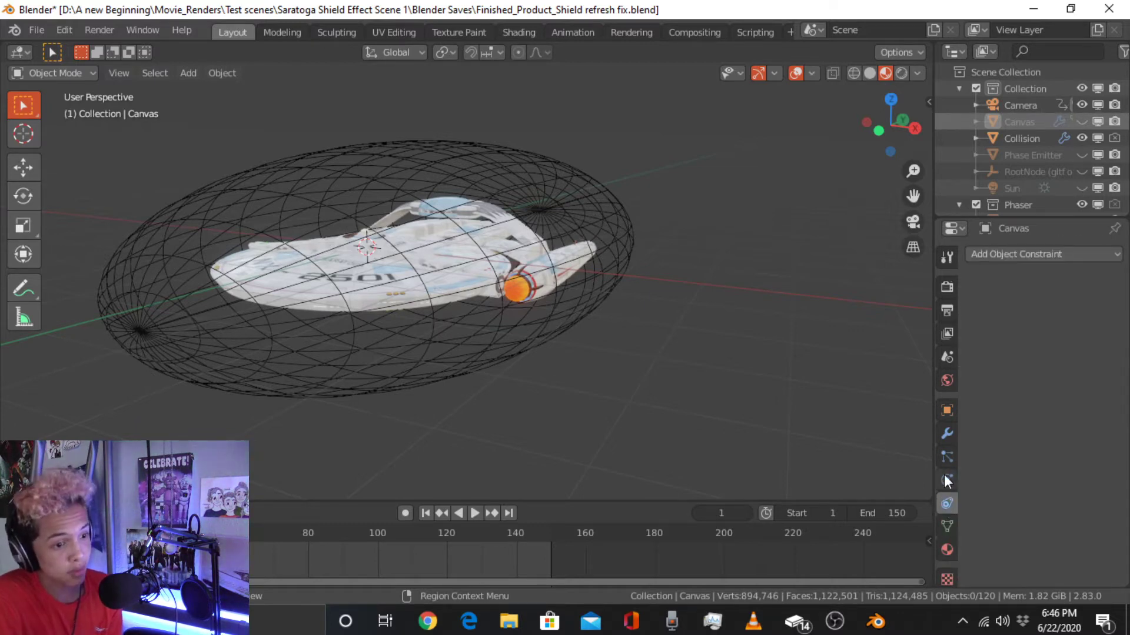
pyautogui.click(945, 478)
pyautogui.scroll(-15, 1014, 447)
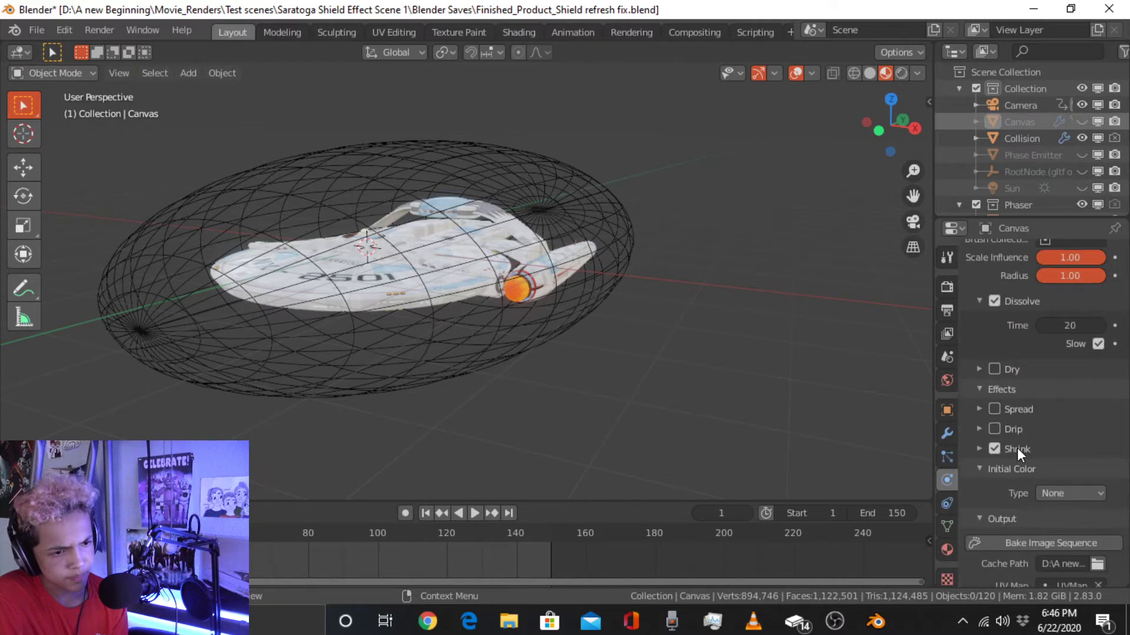
pyautogui.scroll(-4, 1017, 447)
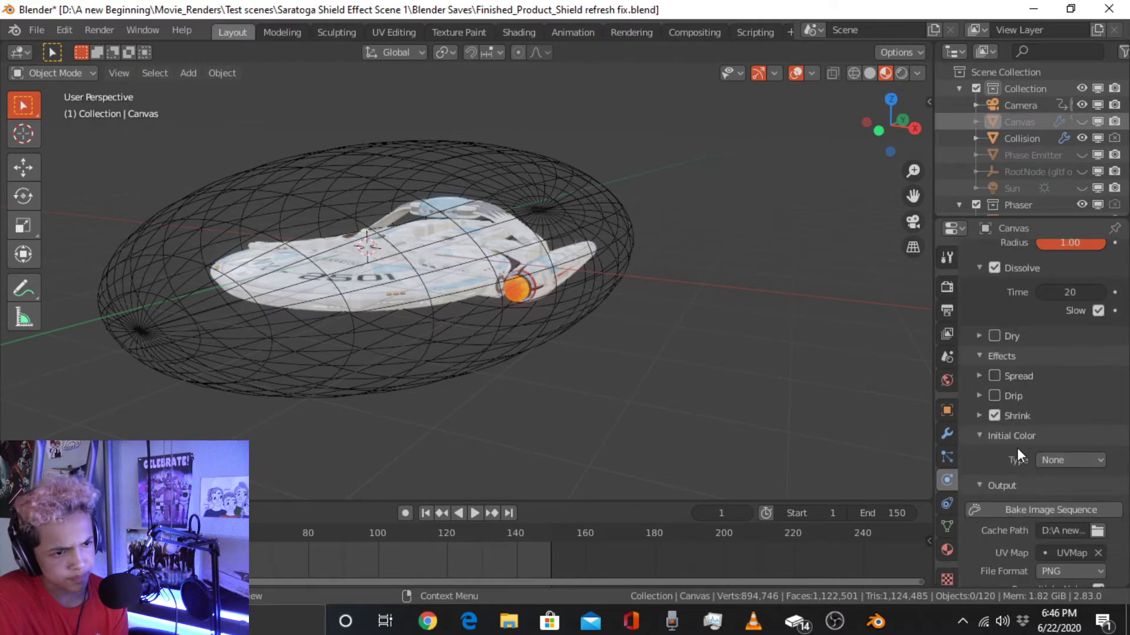
pyautogui.scroll(14, 1018, 447)
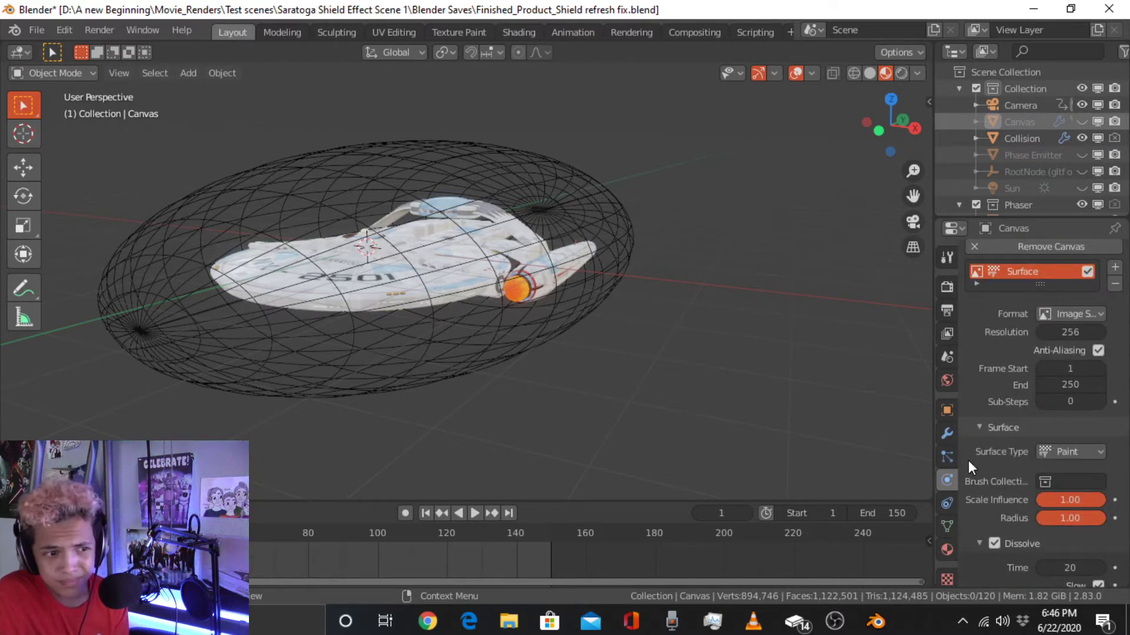
pyautogui.click(945, 457)
pyautogui.click(945, 413)
pyautogui.click(945, 382)
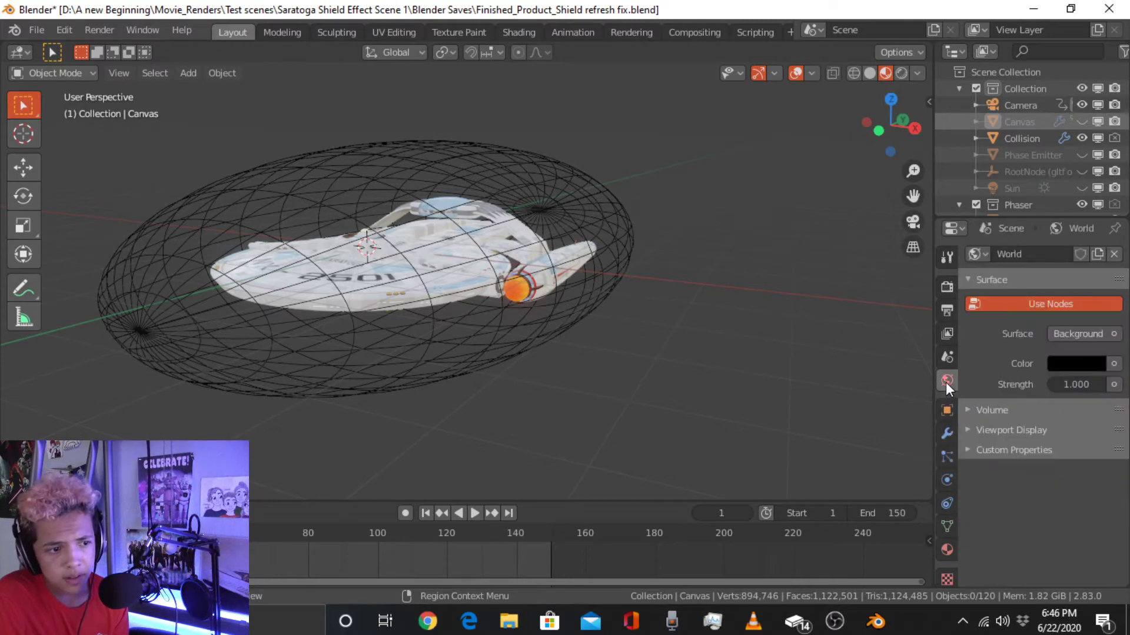
pyautogui.click(944, 356)
pyautogui.click(945, 334)
pyautogui.click(945, 312)
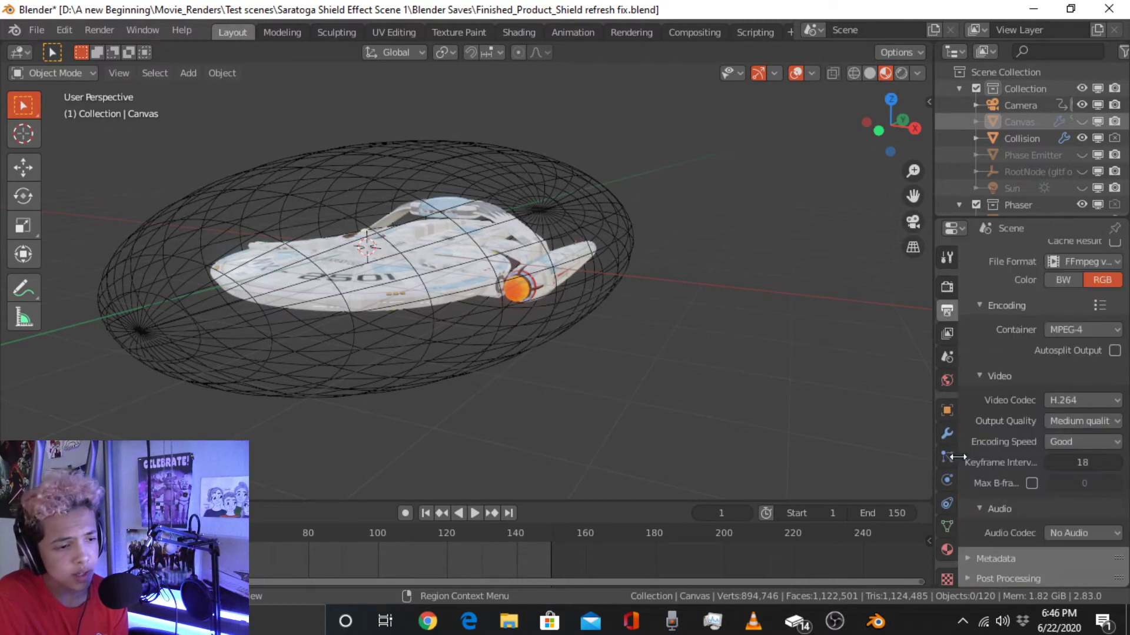
pyautogui.scroll(-1, 938, 514)
# Examine the Canvas material's preview, volume, settings and viewport display options, and look at its shader nodes in the Shading workspace
pyautogui.click(947, 539)
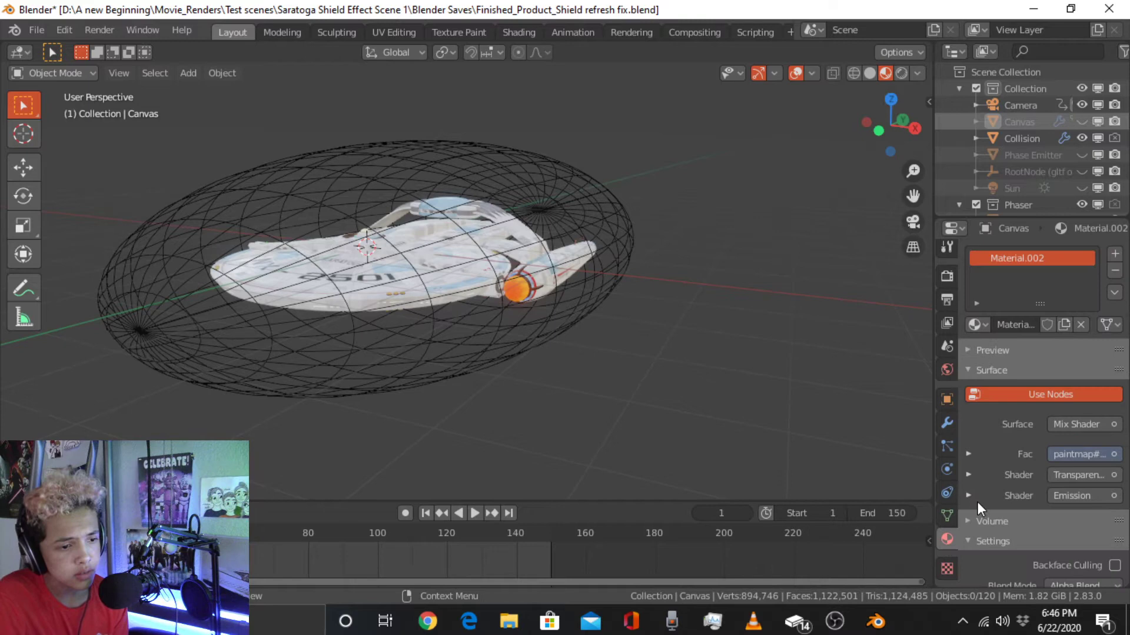
pyautogui.click(977, 522)
pyautogui.click(978, 522)
pyautogui.click(1022, 355)
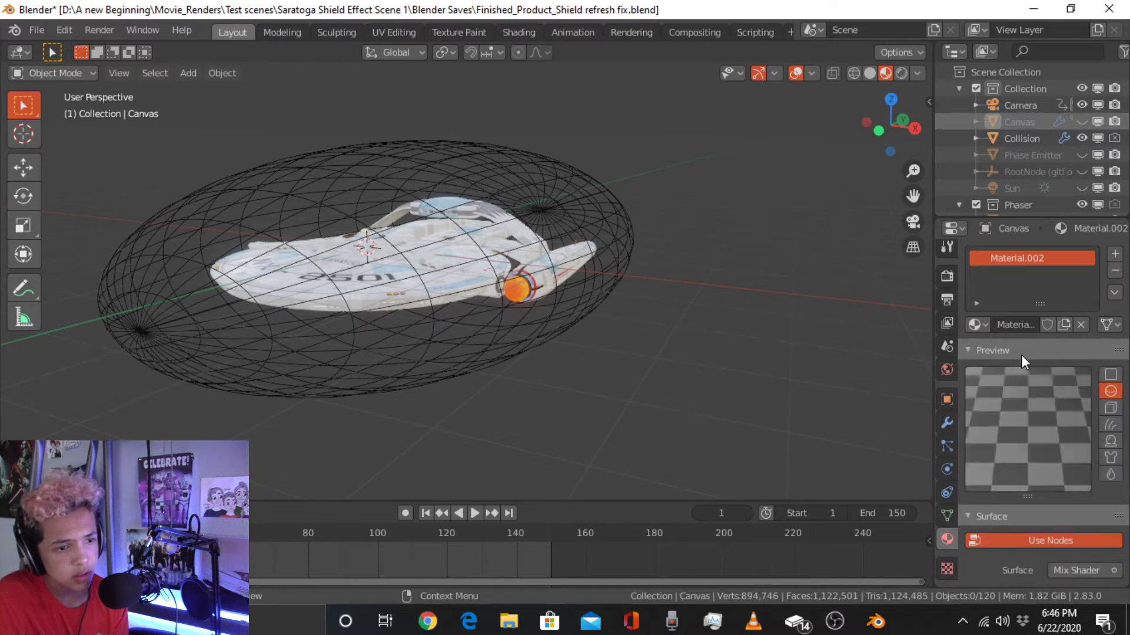
pyautogui.click(1022, 355)
pyautogui.scroll(-6, 1016, 400)
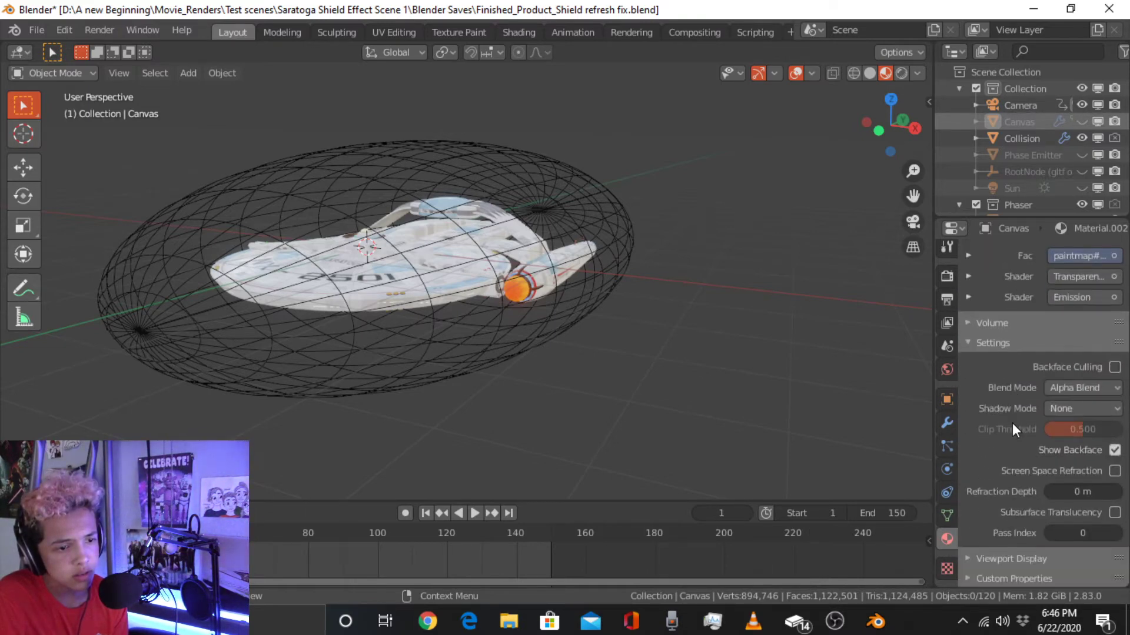
pyautogui.click(1000, 559)
pyautogui.scroll(-3, 1001, 514)
pyautogui.click(1002, 579)
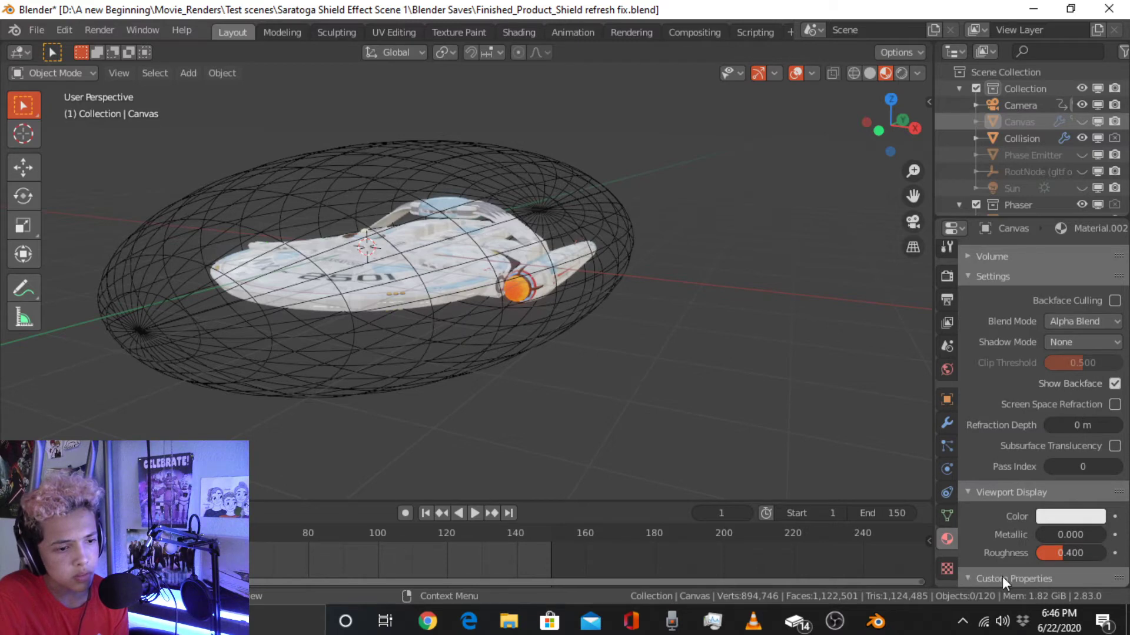
pyautogui.scroll(7, 1005, 544)
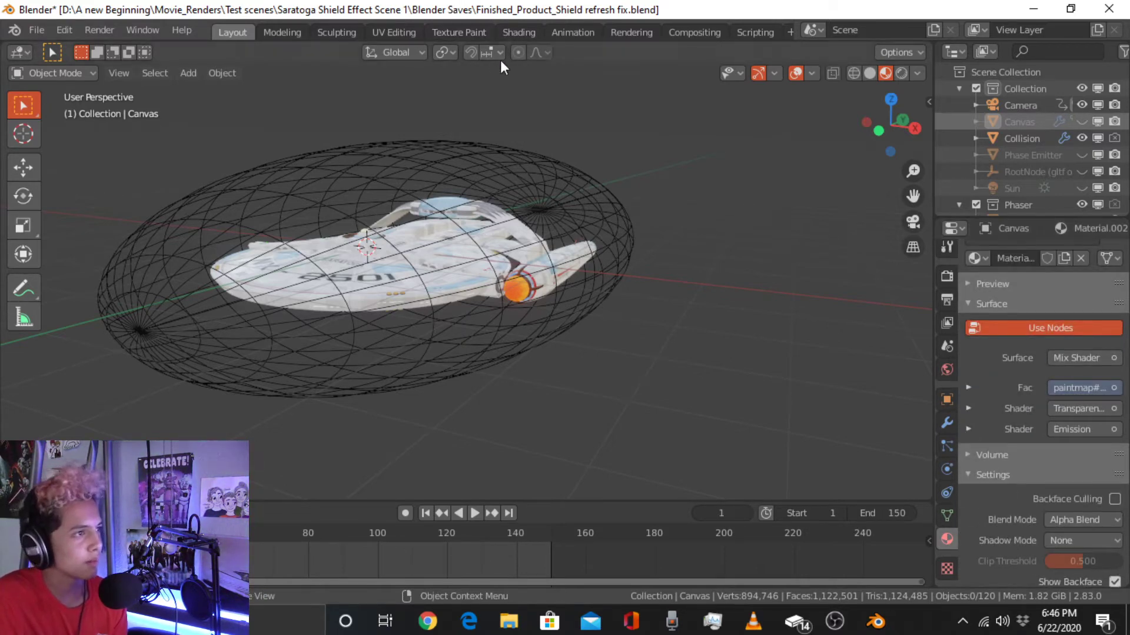
pyautogui.click(517, 33)
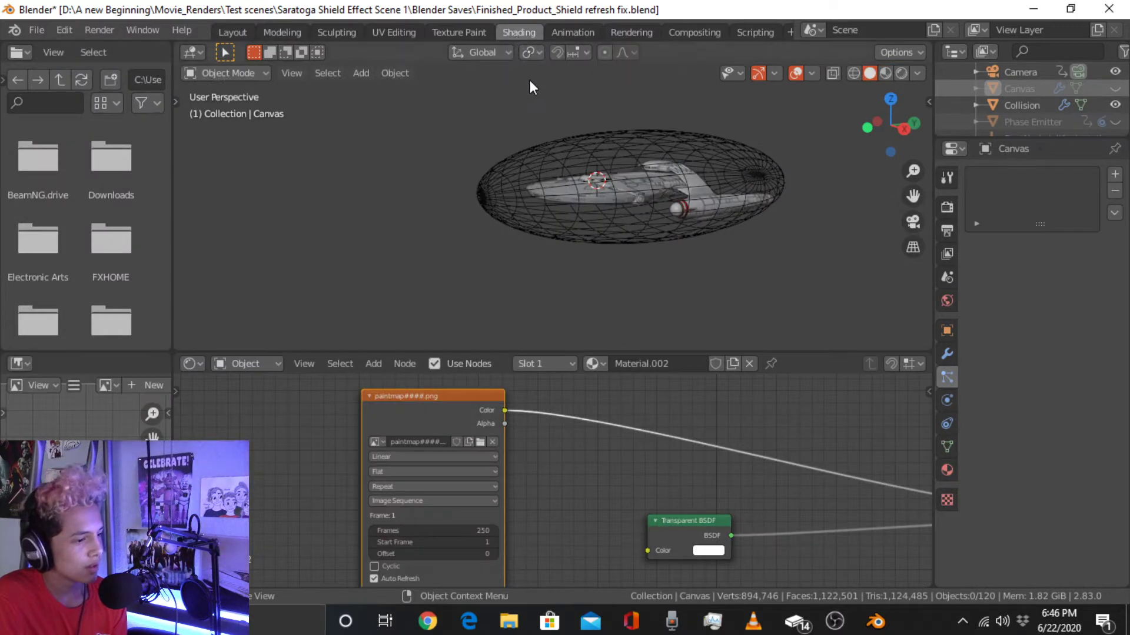
pyautogui.click(229, 33)
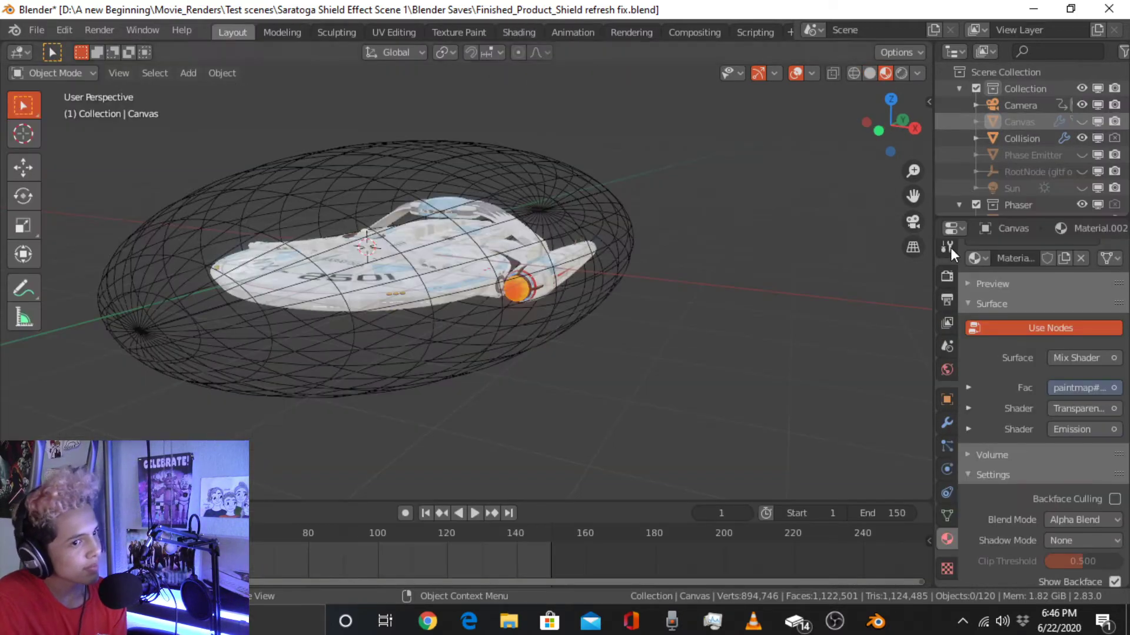
# Review the Canvas object's modifiers and the scene's render engine and effect settings
pyautogui.click(945, 434)
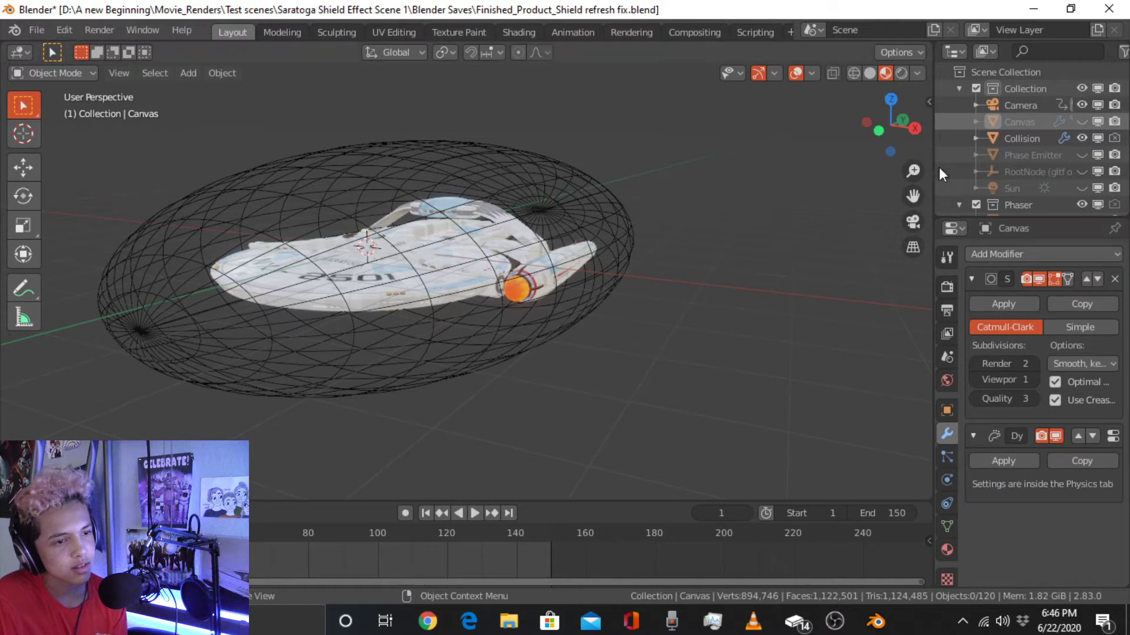
pyautogui.click(988, 254)
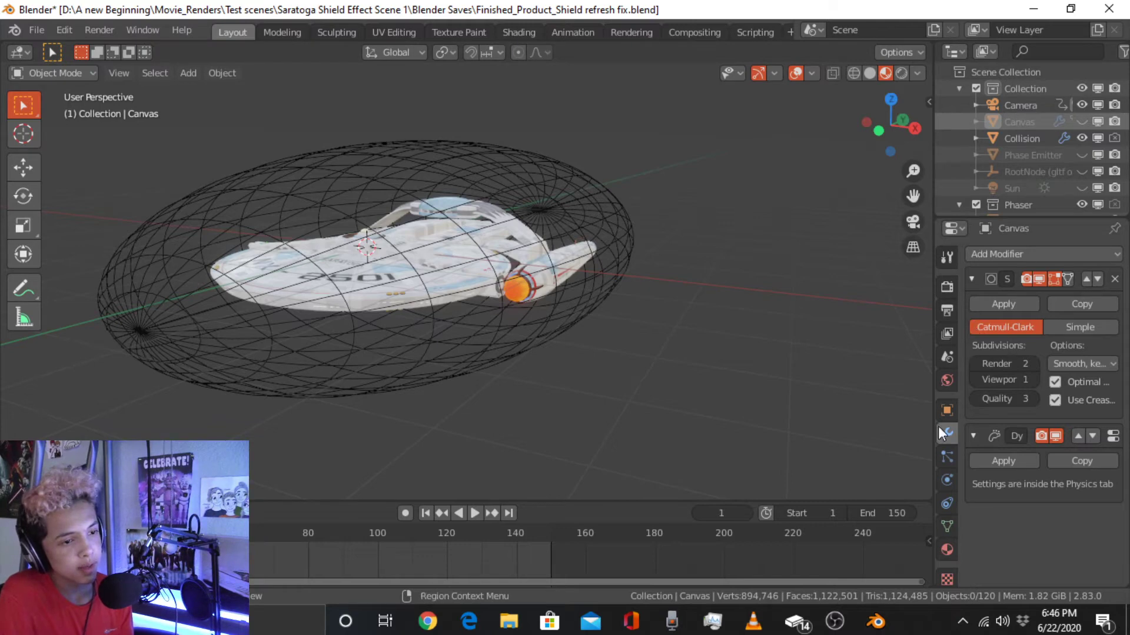
pyautogui.click(948, 287)
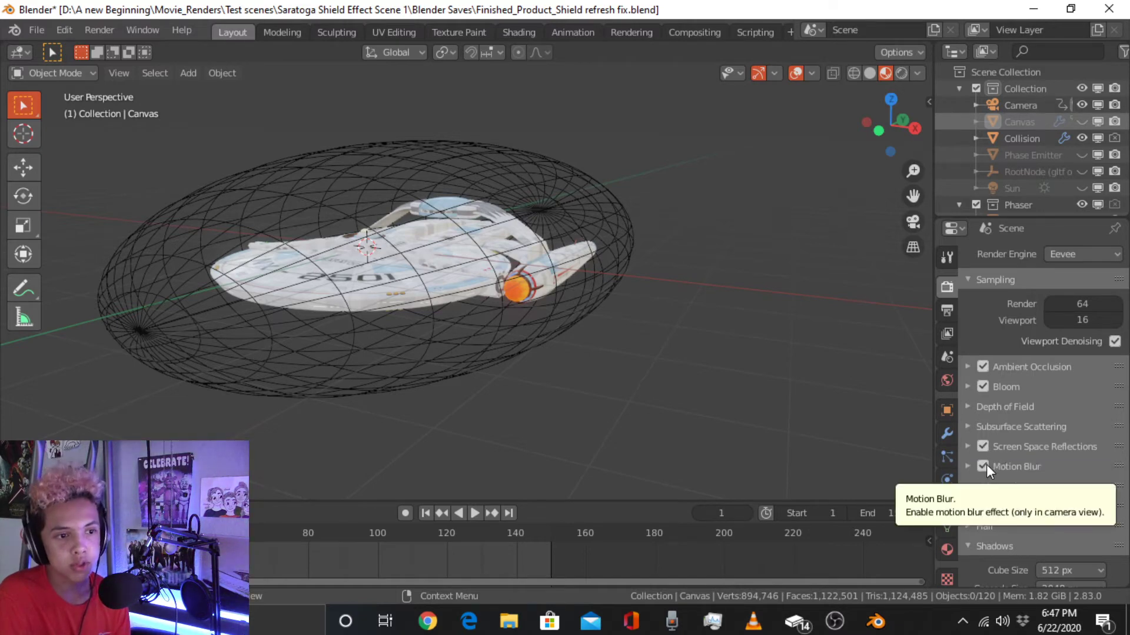
pyautogui.click(1063, 253)
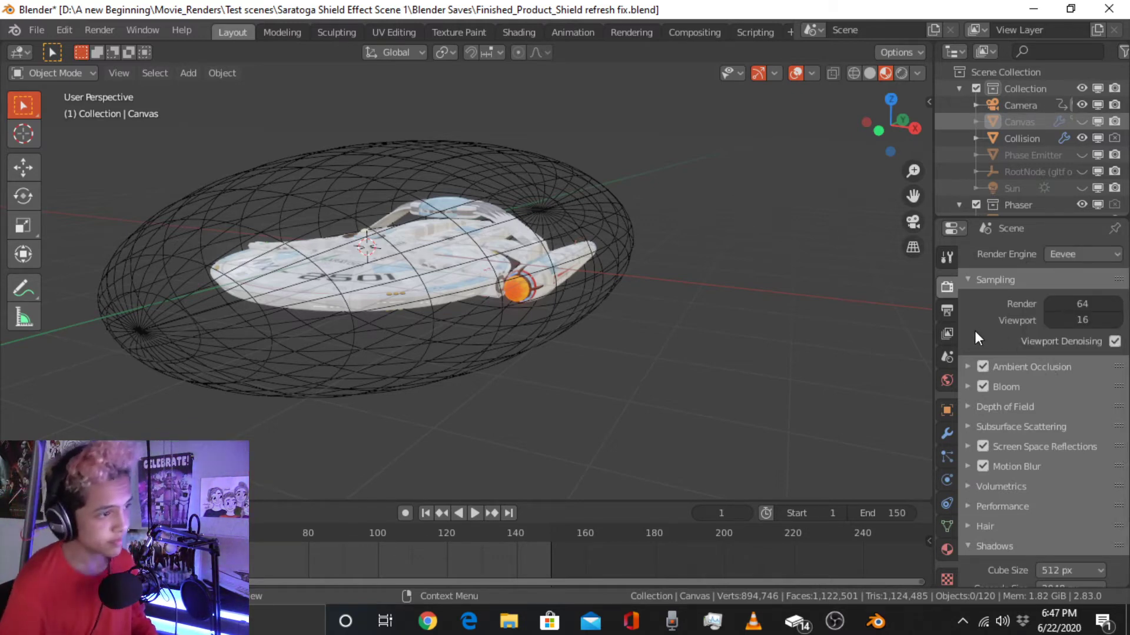
# Show the Canvas object in the viewport and toggle the Collision object off and back on
pyautogui.moveTo(488, 113); pyautogui.dragTo(559, 141, button='middle')
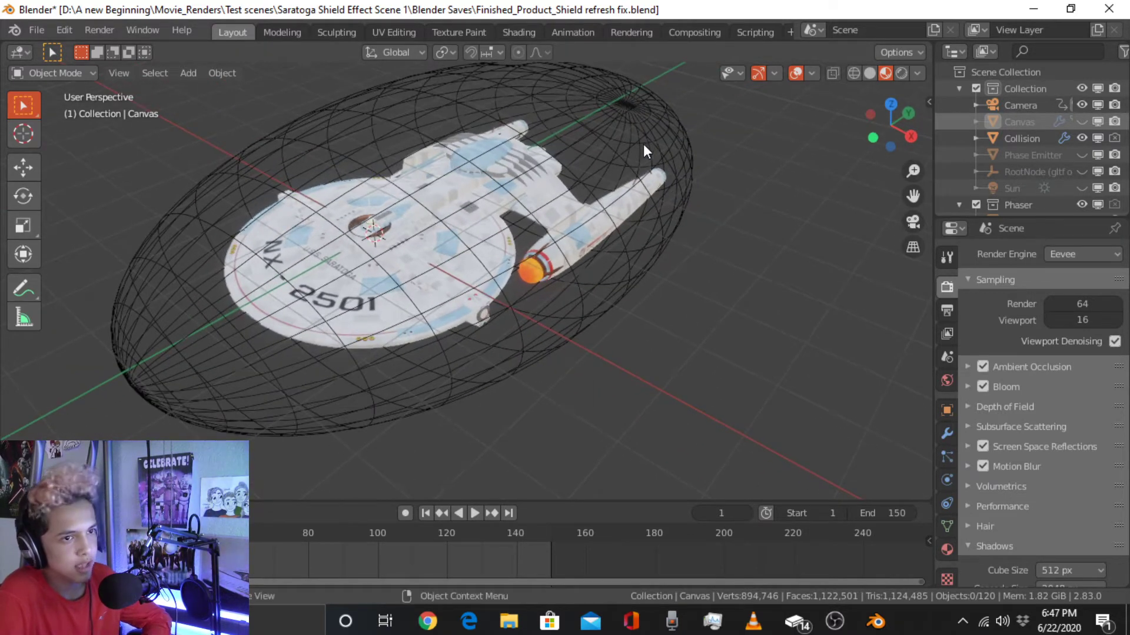
pyautogui.moveTo(691, 233); pyautogui.dragTo(647, 234, button='middle')
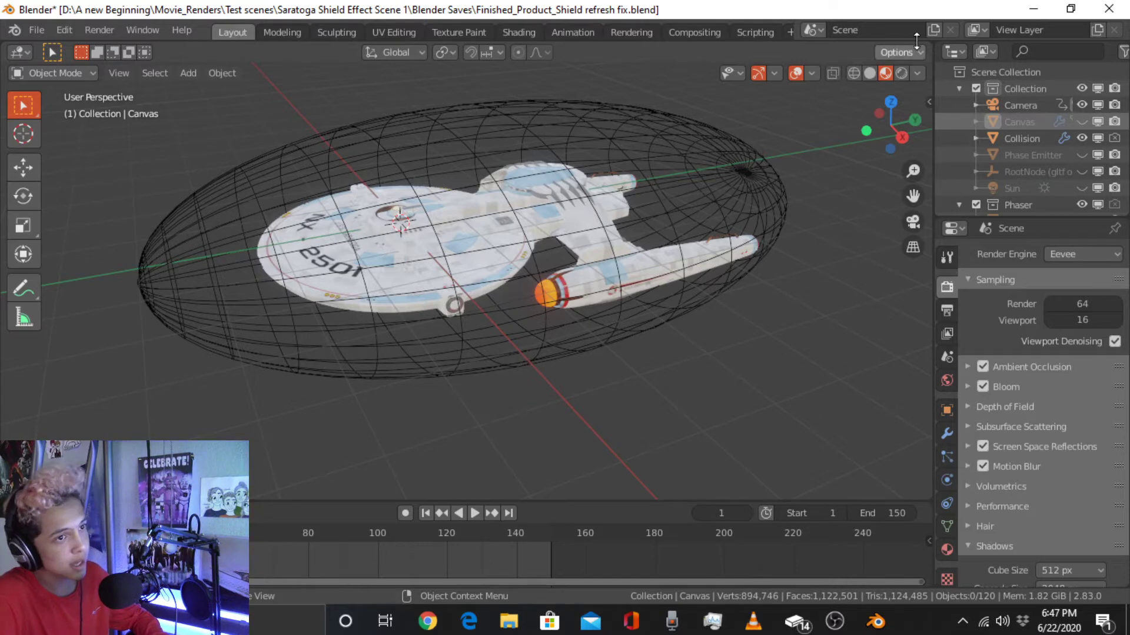
pyautogui.scroll(3, 595, 234)
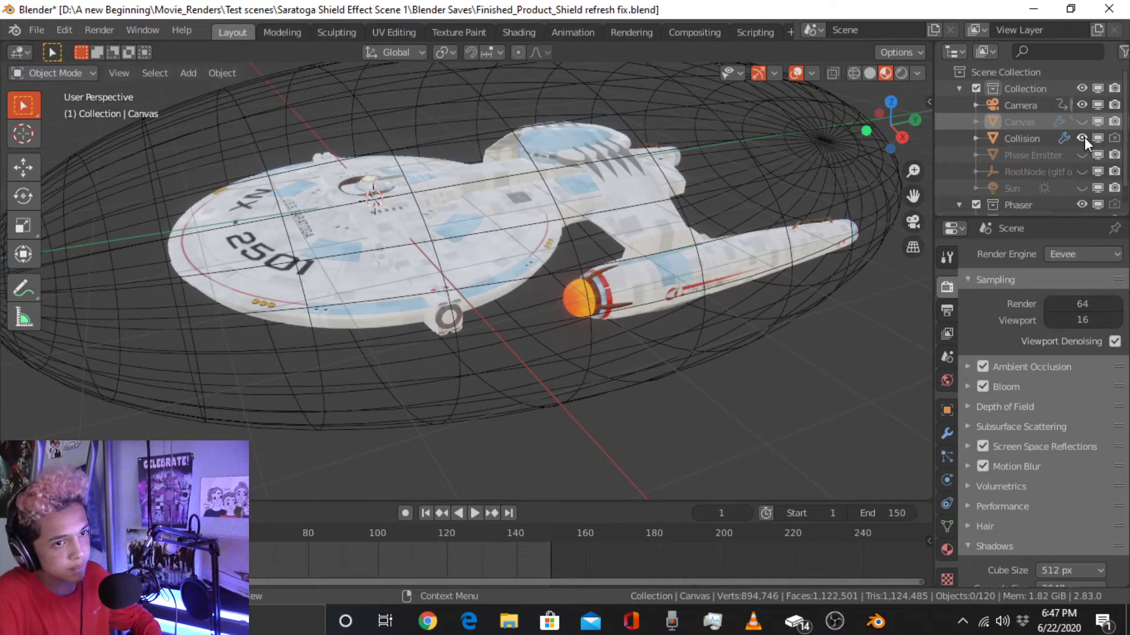
pyautogui.click(1082, 137)
pyautogui.click(1087, 120)
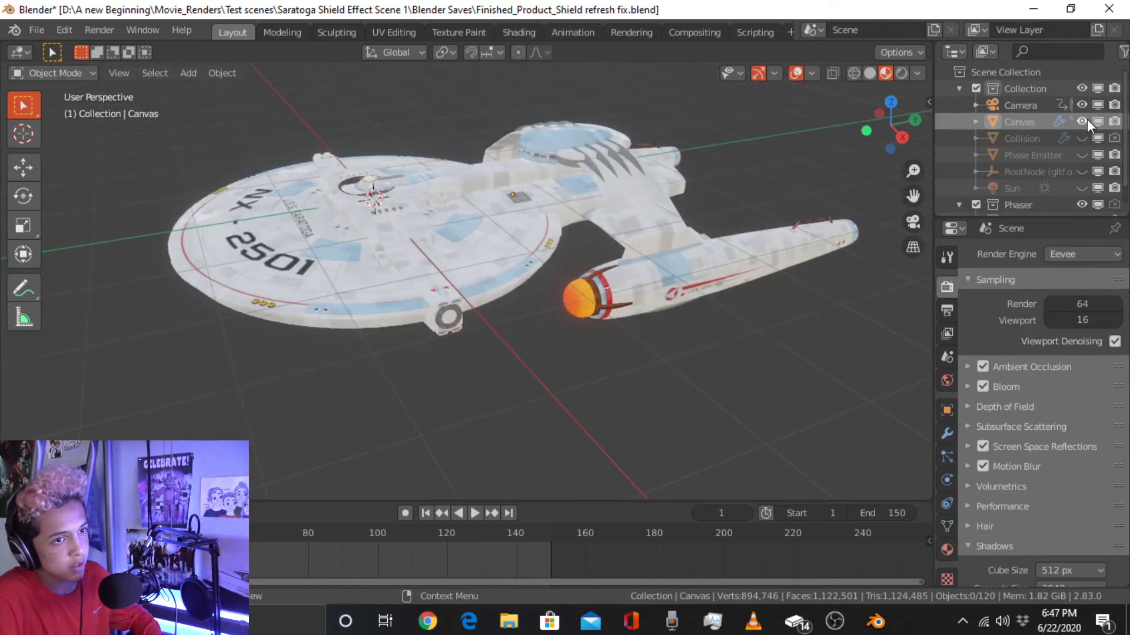
pyautogui.scroll(-2, 560, 224)
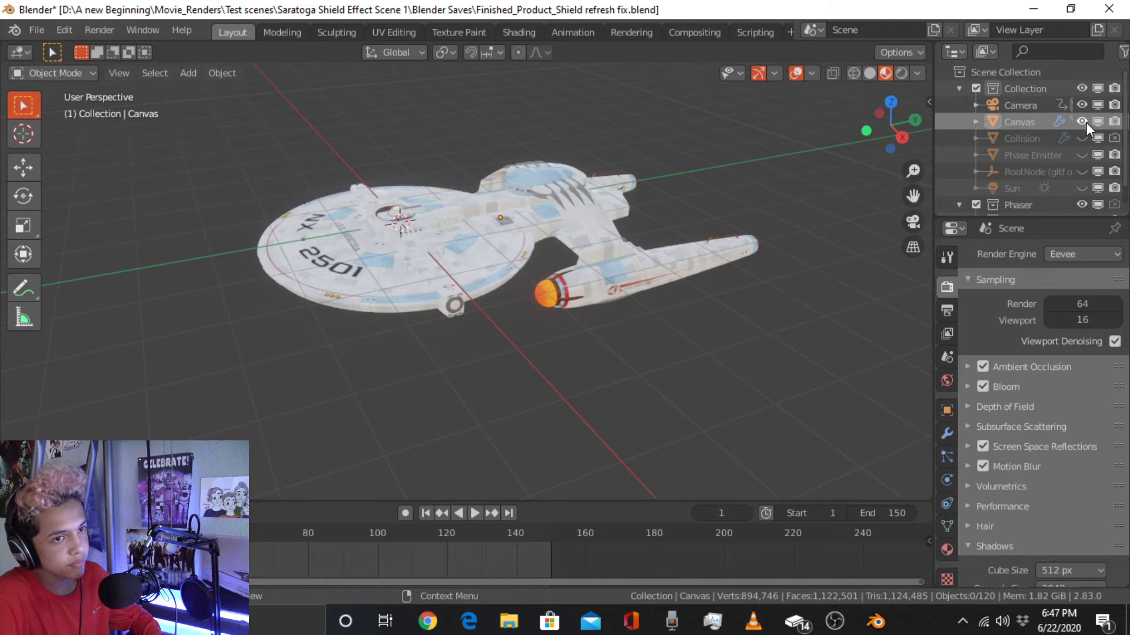
pyautogui.click(1082, 138)
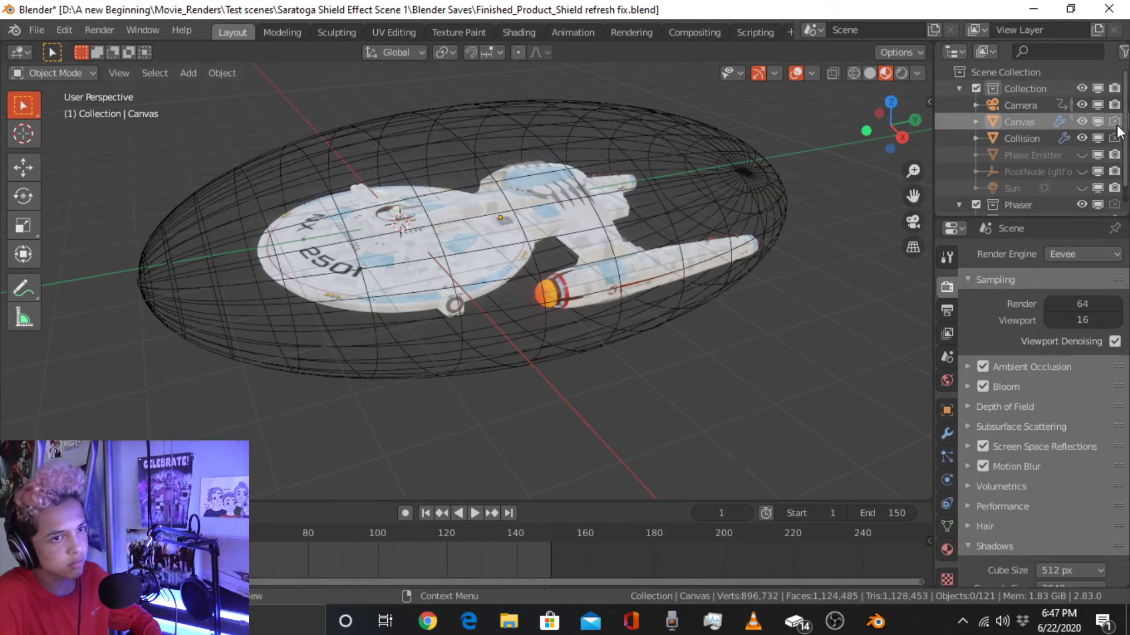
# Switch the viewport to Solid shading and inspect the Canvas shell enclosing the starship
pyautogui.click(870, 73)
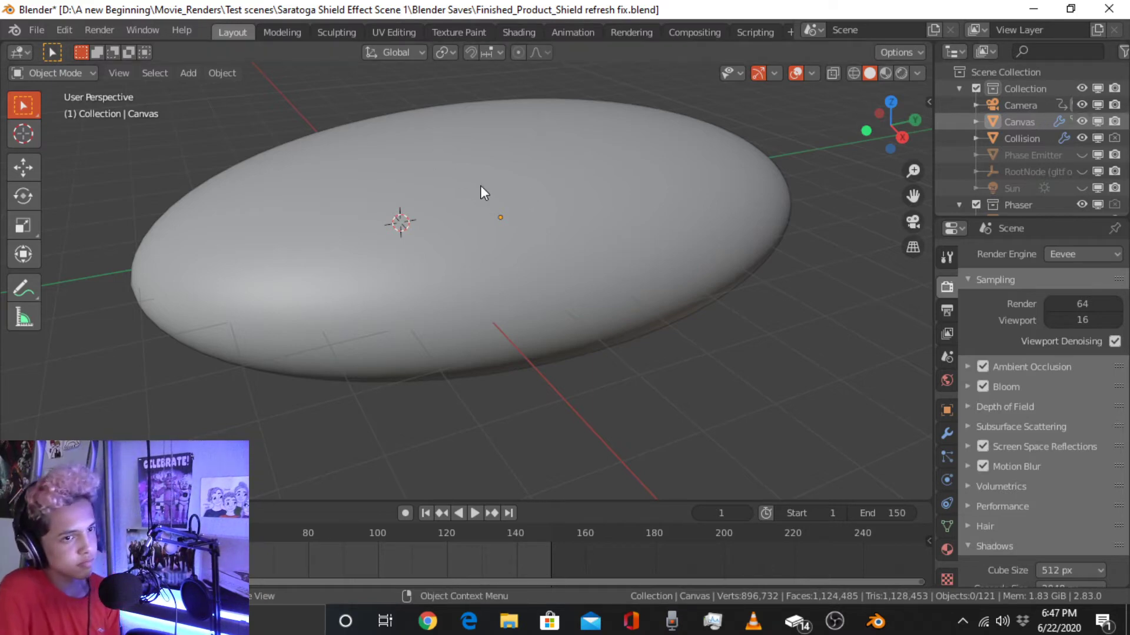
pyautogui.scroll(3, 461, 192)
pyautogui.scroll(-3, 451, 203)
pyautogui.moveTo(453, 203); pyautogui.dragTo(495, 180, button='middle')
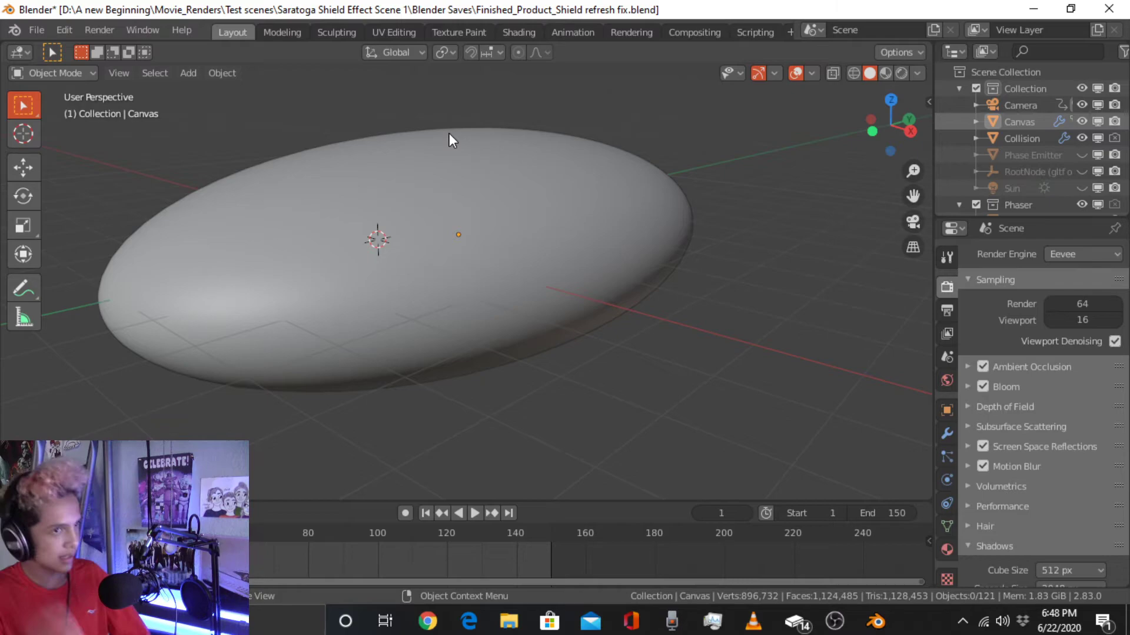
# Switch the viewport to Wireframe shading and view the starship inside the shield meshes from behind
pyautogui.click(854, 72)
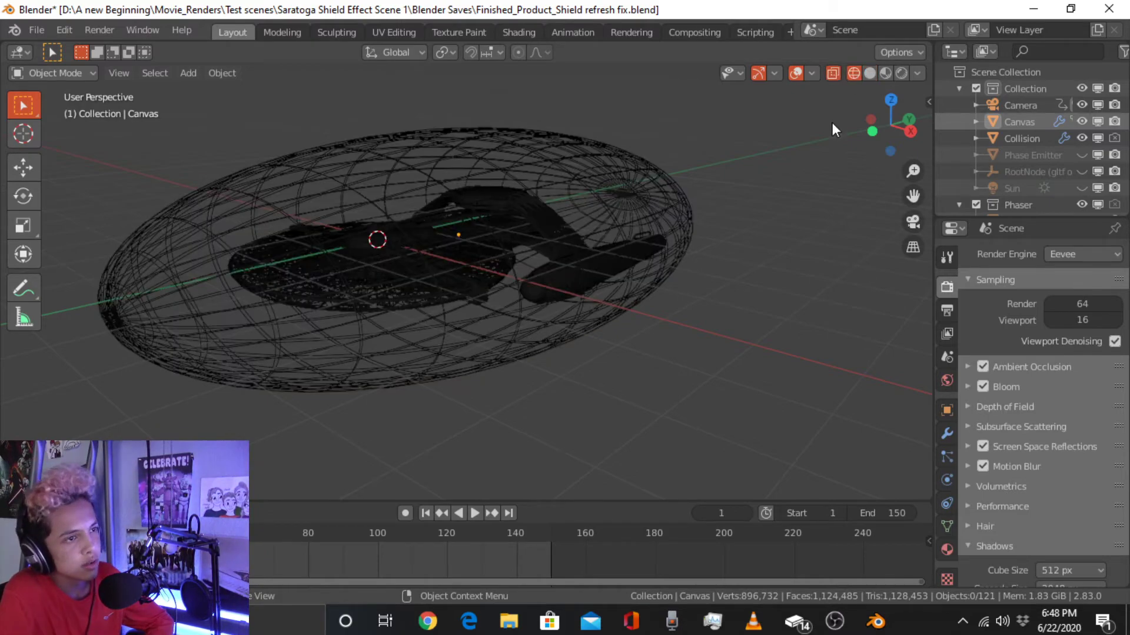
pyautogui.moveTo(800, 175); pyautogui.dragTo(493, 189, button='middle')
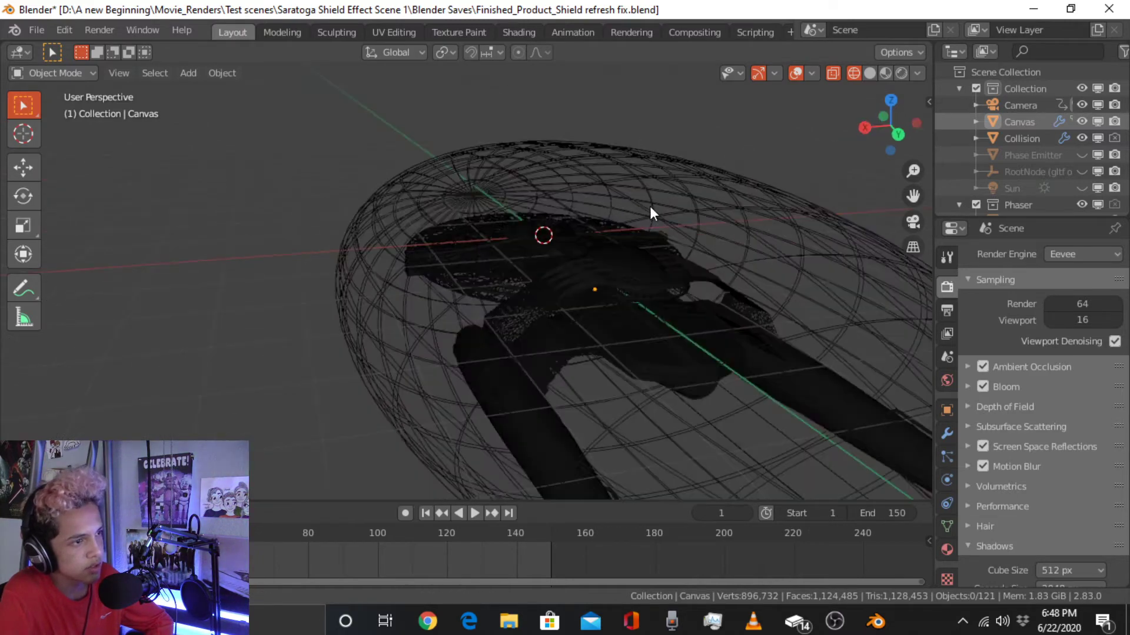
# Switch the viewport to Material Preview shading and view the starship inside the shield from the side and front
pyautogui.moveTo(650, 206); pyautogui.dragTo(727, 157, button='middle')
pyautogui.click(884, 73)
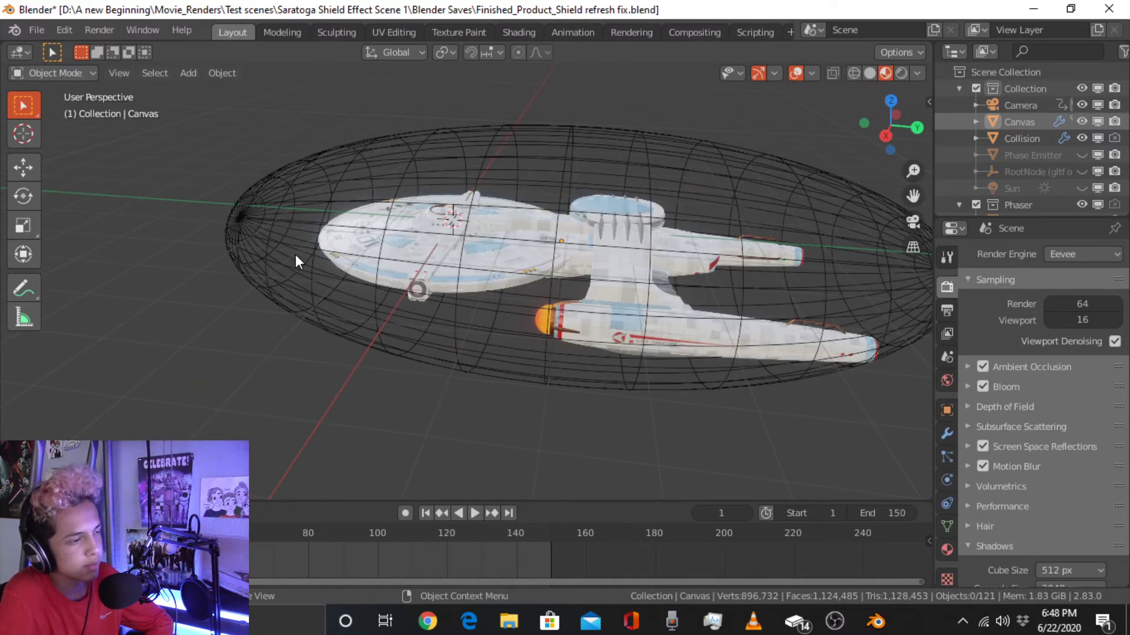
pyautogui.moveTo(295, 254); pyautogui.dragTo(676, 238, button='middle')
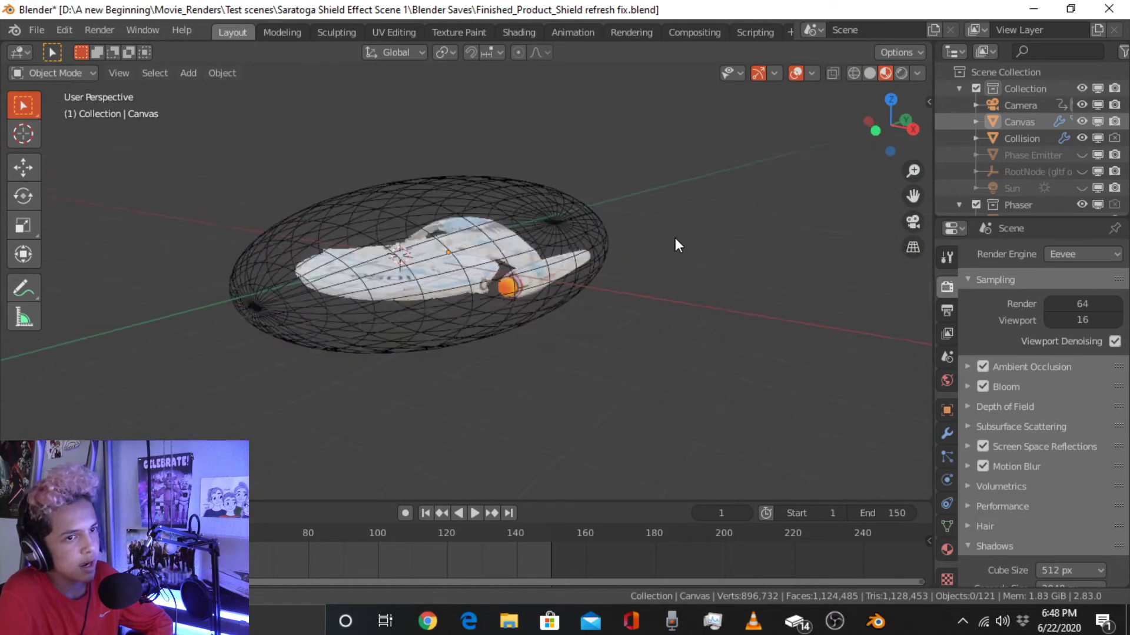
# Unhide the Phase Emitter and Phaser Instance objects and inspect them beside the shielded starship
pyautogui.click(1080, 155)
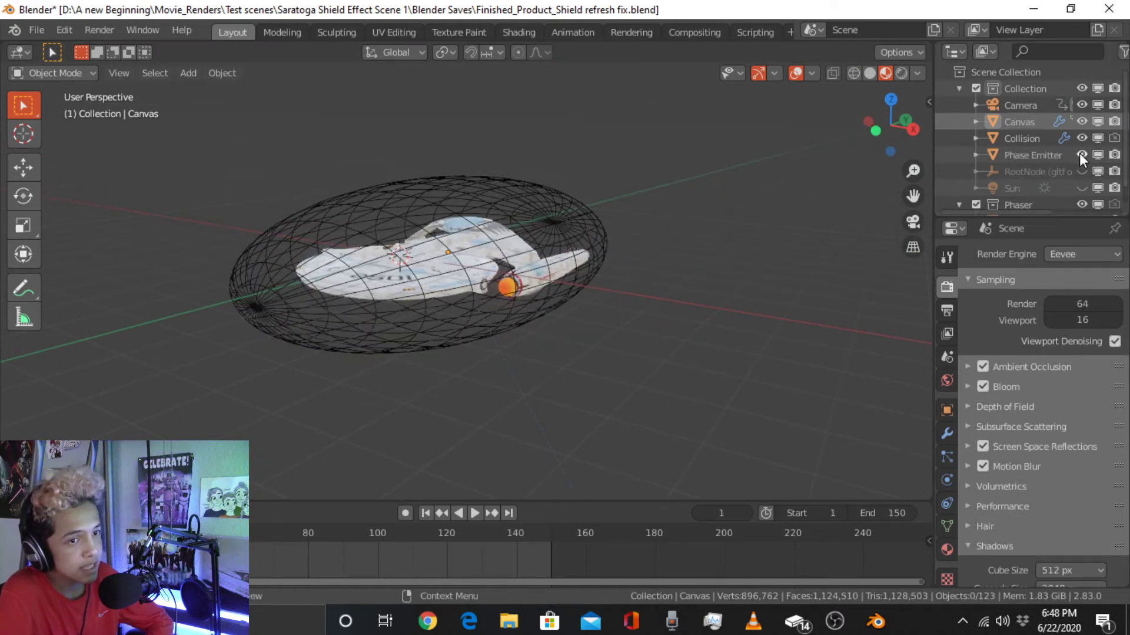
pyautogui.scroll(-5, 538, 338)
pyautogui.scroll(4, 517, 315)
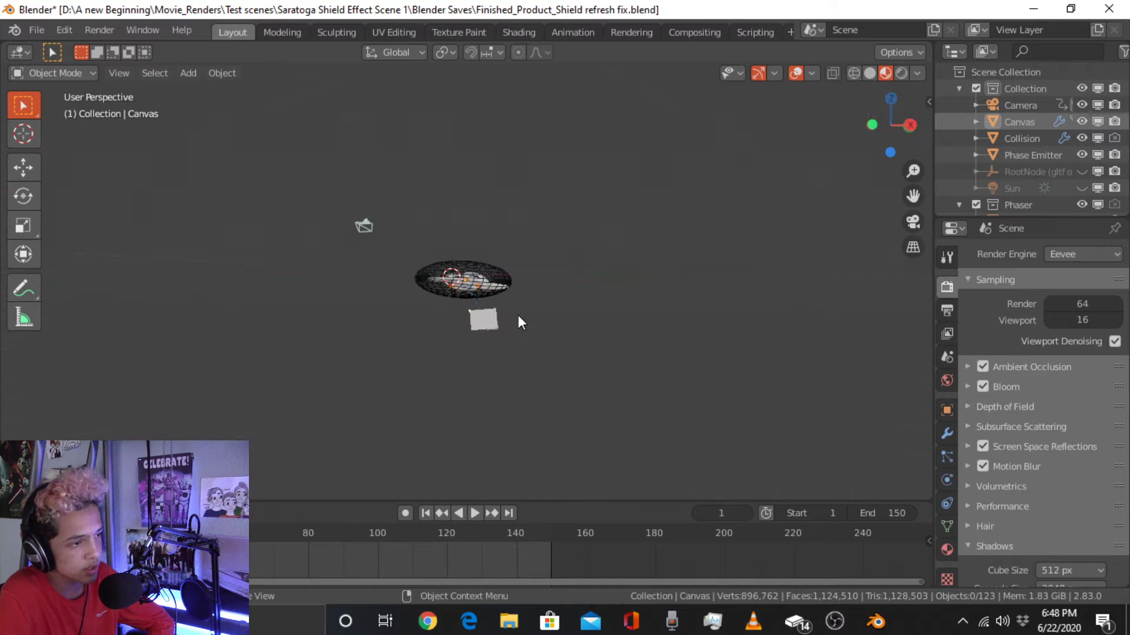
pyautogui.scroll(6, 510, 345)
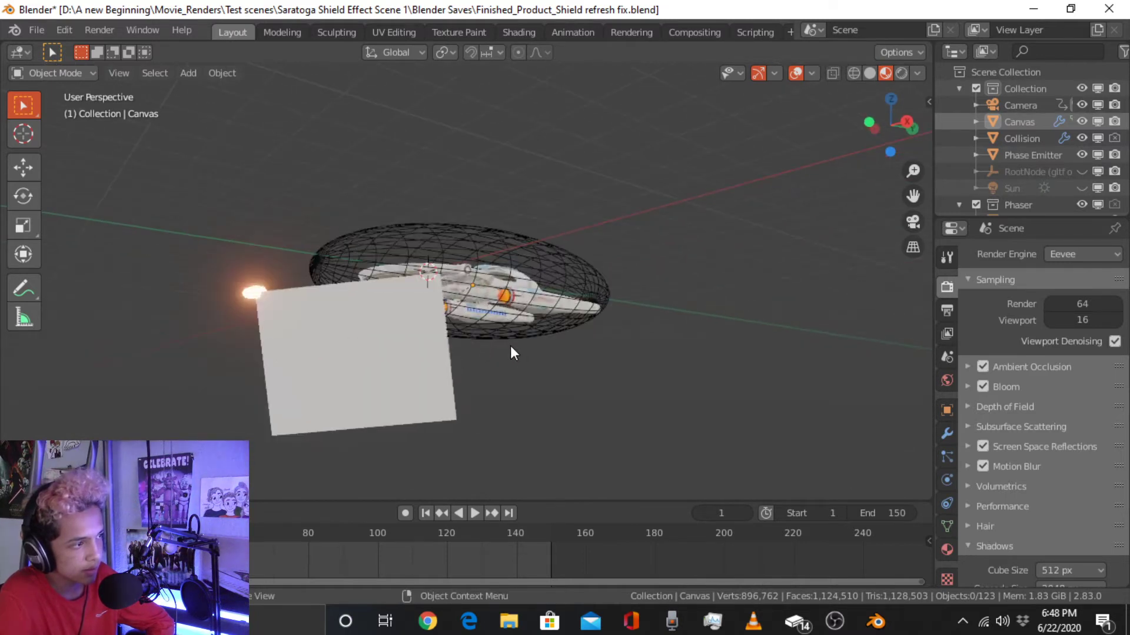
pyautogui.scroll(-1, 512, 345)
pyautogui.scroll(-1, 1065, 147)
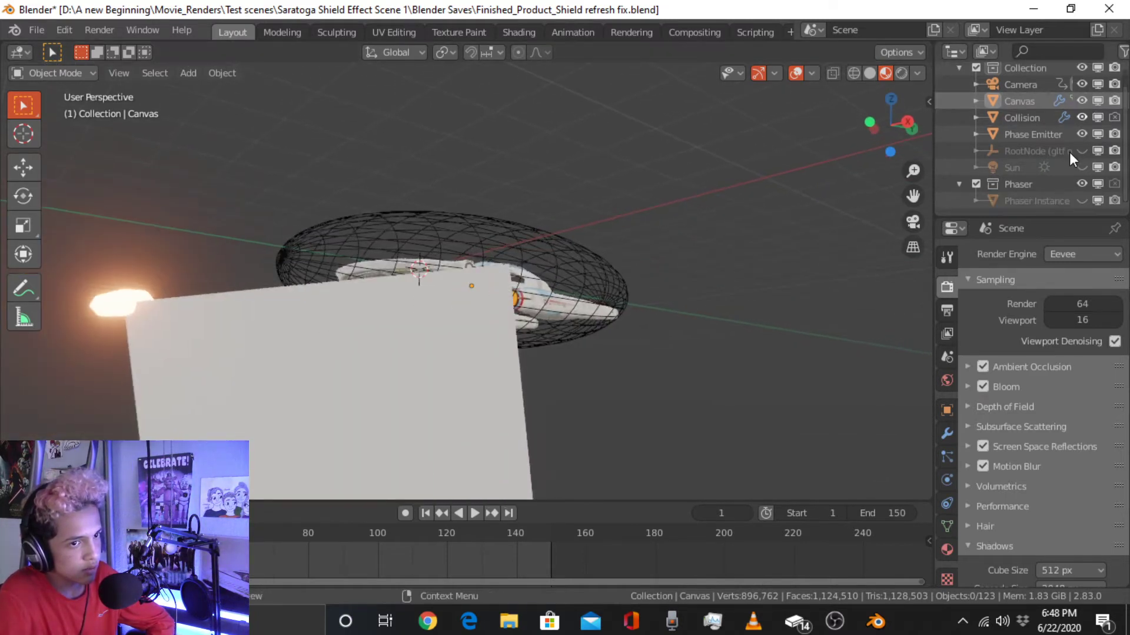
pyautogui.click(1082, 201)
pyautogui.moveTo(93, 277); pyautogui.dragTo(241, 315, button='middle')
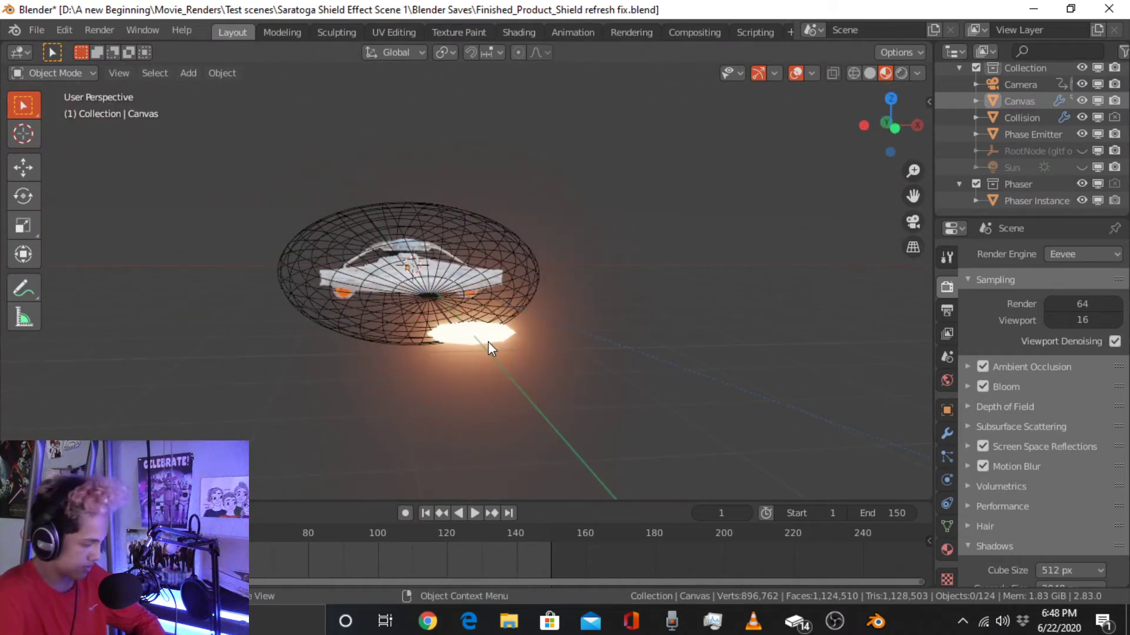
# Isolate the main Collection, show only the Phaser collection to inspect the phaser piece, and return to the main Collection
pyautogui.press('1')
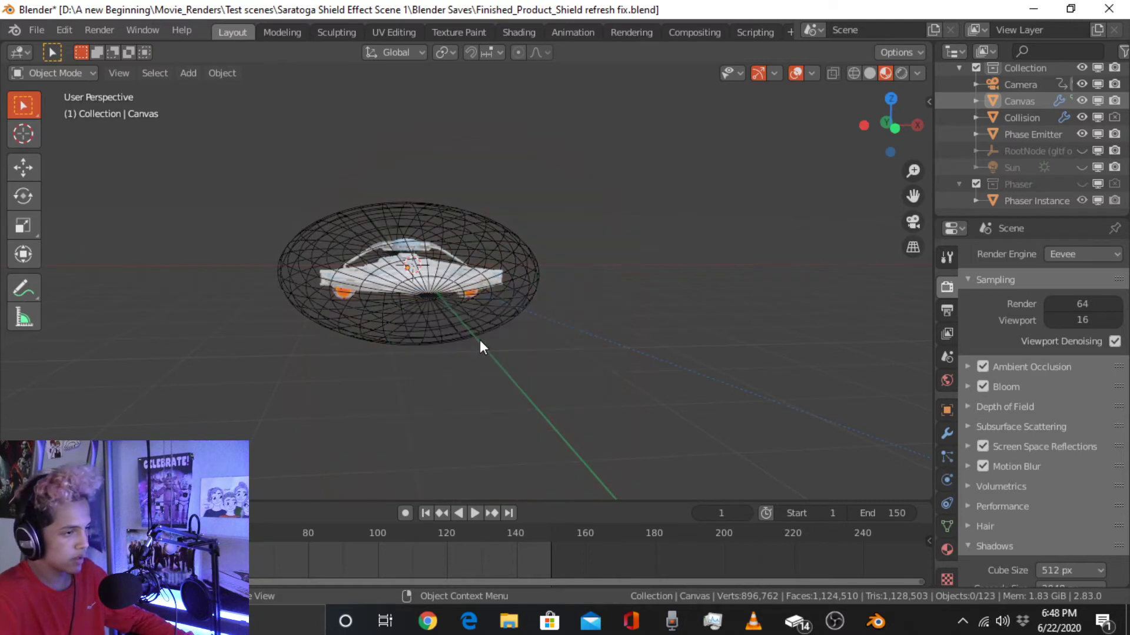
pyautogui.press('2')
pyautogui.moveTo(464, 336)
pyautogui.mouseDown(button='middle')
pyautogui.moveTo(465, 313)
pyautogui.moveTo(471, 331)
pyautogui.mouseUp(button='middle')
pyautogui.scroll(4, 465, 313)
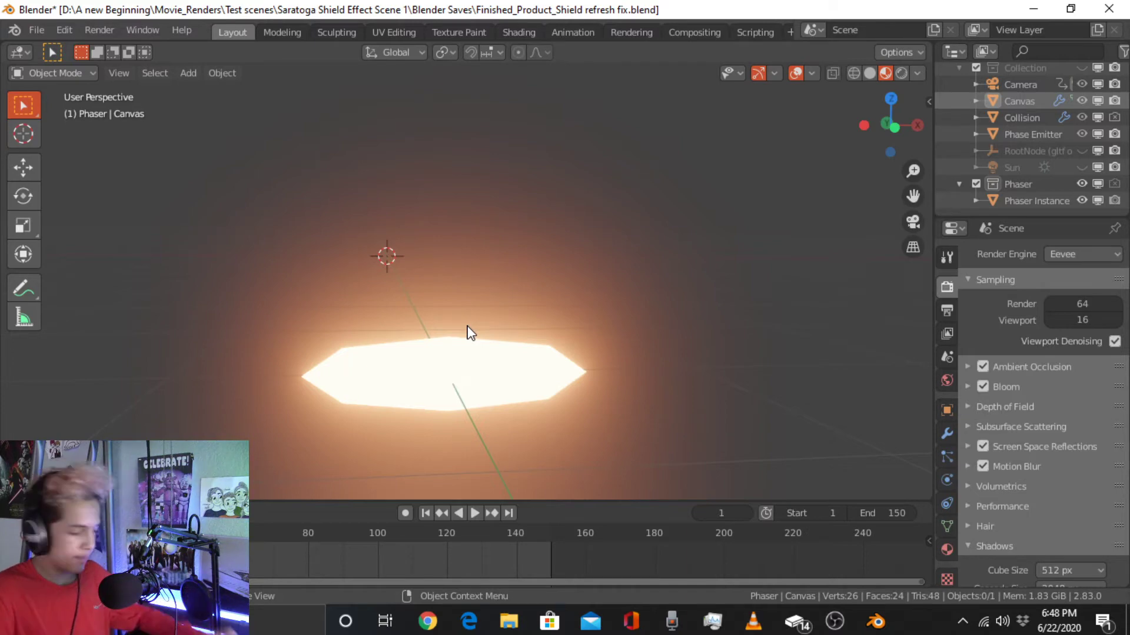
pyautogui.press('1')
pyautogui.moveTo(467, 326); pyautogui.dragTo(223, 541, button='middle')
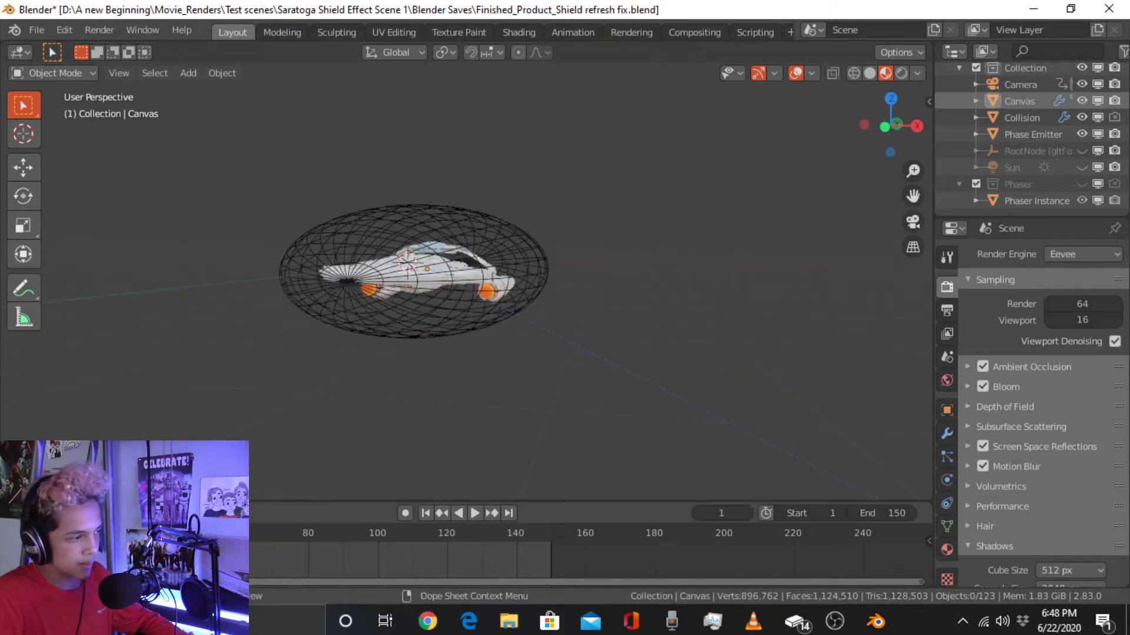
# Play the animation to frame 19, inspect the phaser beam striking the shield, and return to frame 1
pyautogui.press('space')
pyautogui.moveTo(421, 404); pyautogui.dragTo(370, 385, button='middle')
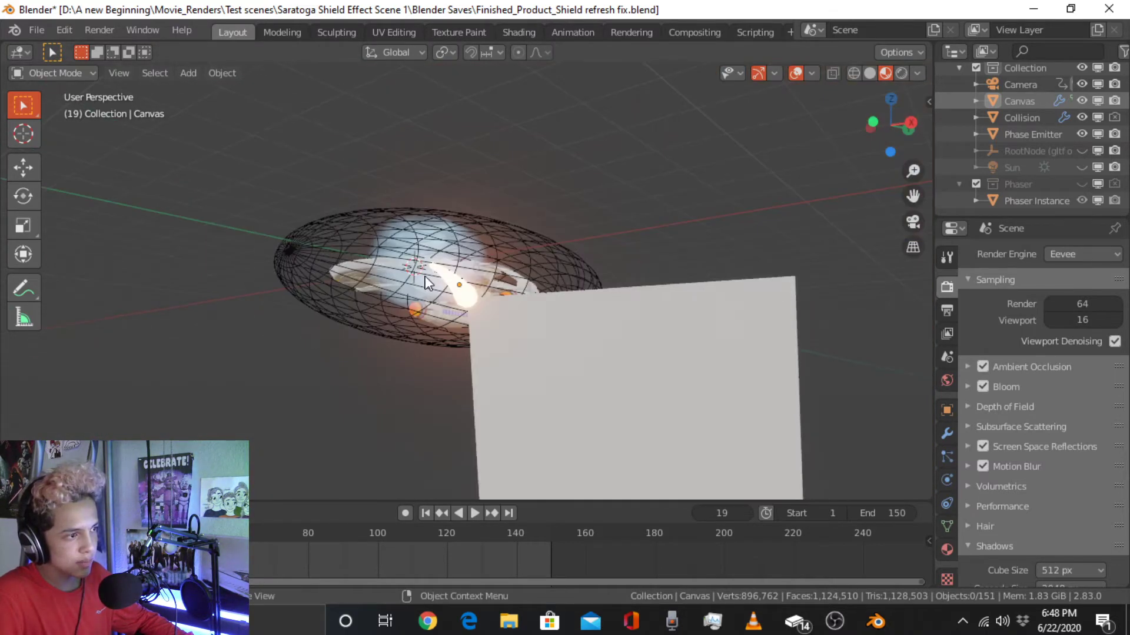
pyautogui.moveTo(426, 283); pyautogui.dragTo(618, 396, button='middle')
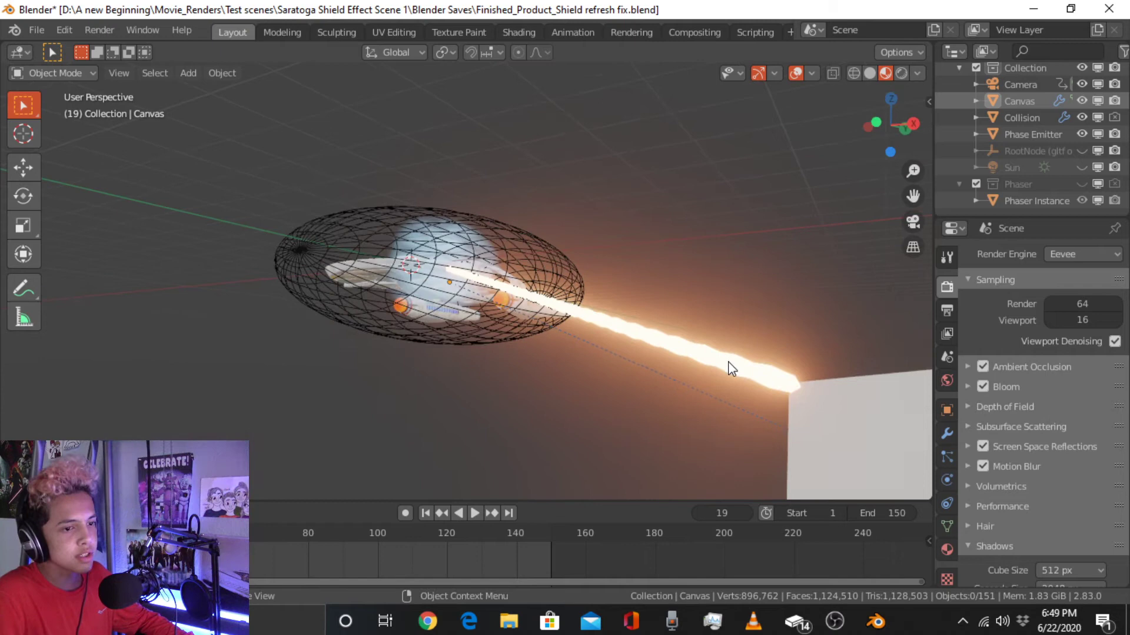
pyautogui.moveTo(524, 294); pyautogui.dragTo(661, 352, button='middle')
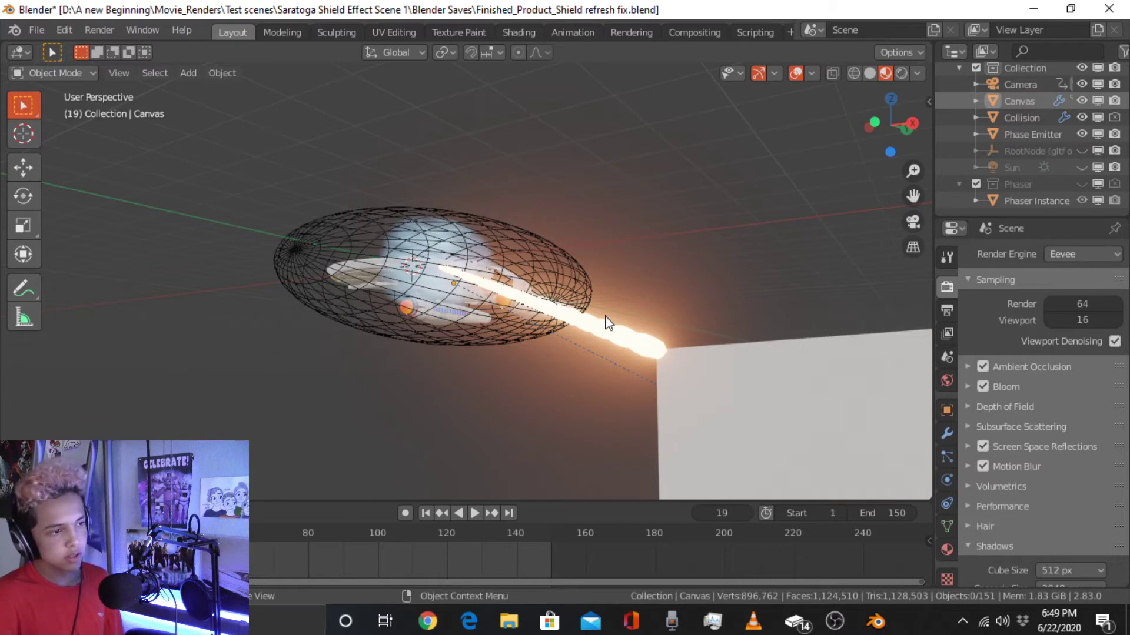
pyautogui.moveTo(529, 318); pyautogui.dragTo(486, 338, button='middle')
pyautogui.click(426, 513)
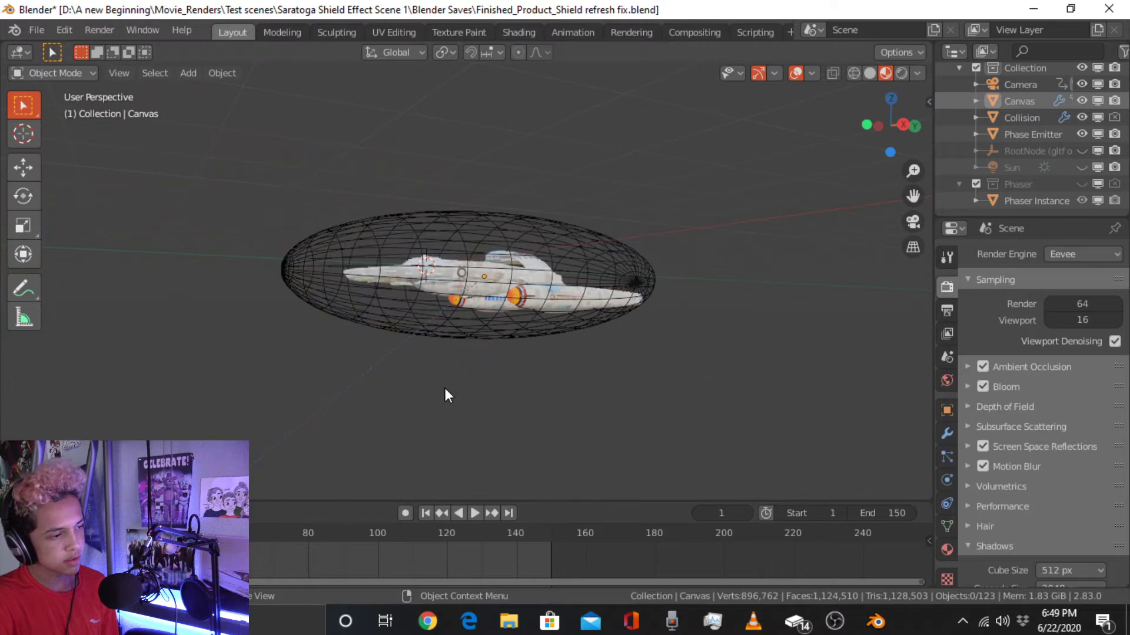
# Unhide the RootNode and Sun objects in the main Collection
pyautogui.scroll(3, 691, 214)
pyautogui.moveTo(691, 214); pyautogui.dragTo(853, 165, button='middle')
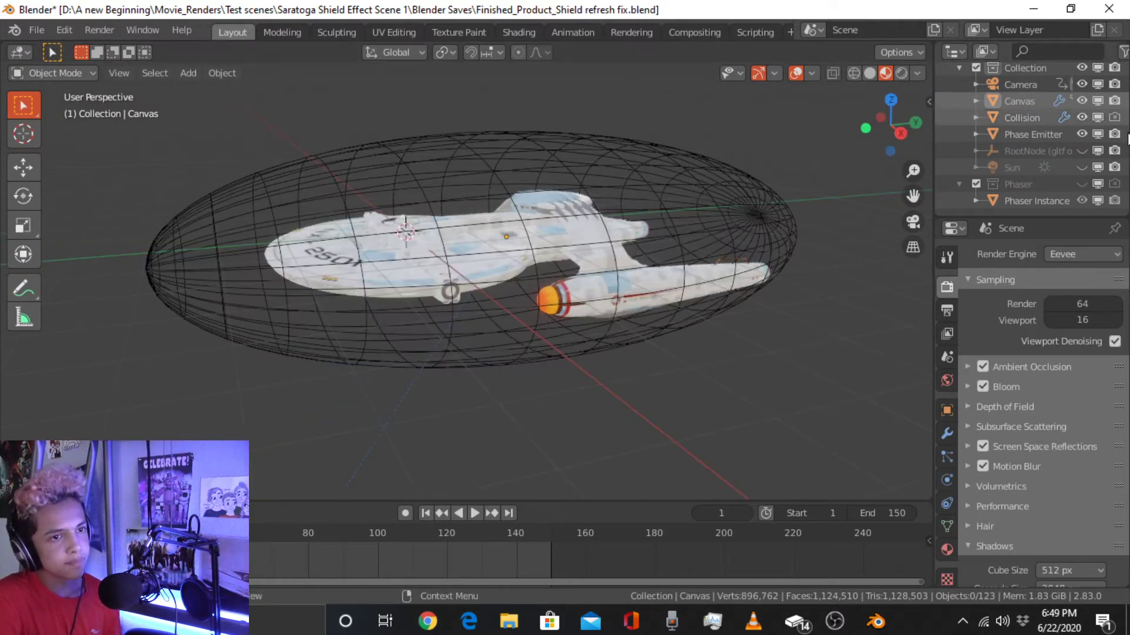
pyautogui.click(1082, 150)
pyautogui.click(1082, 150)
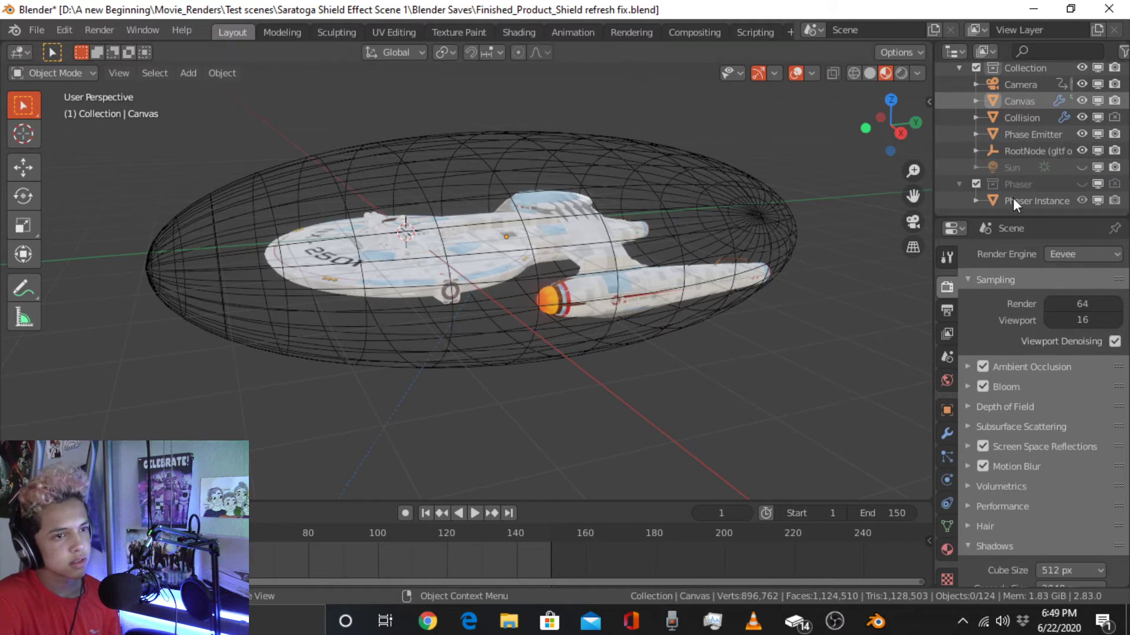
pyautogui.click(1080, 167)
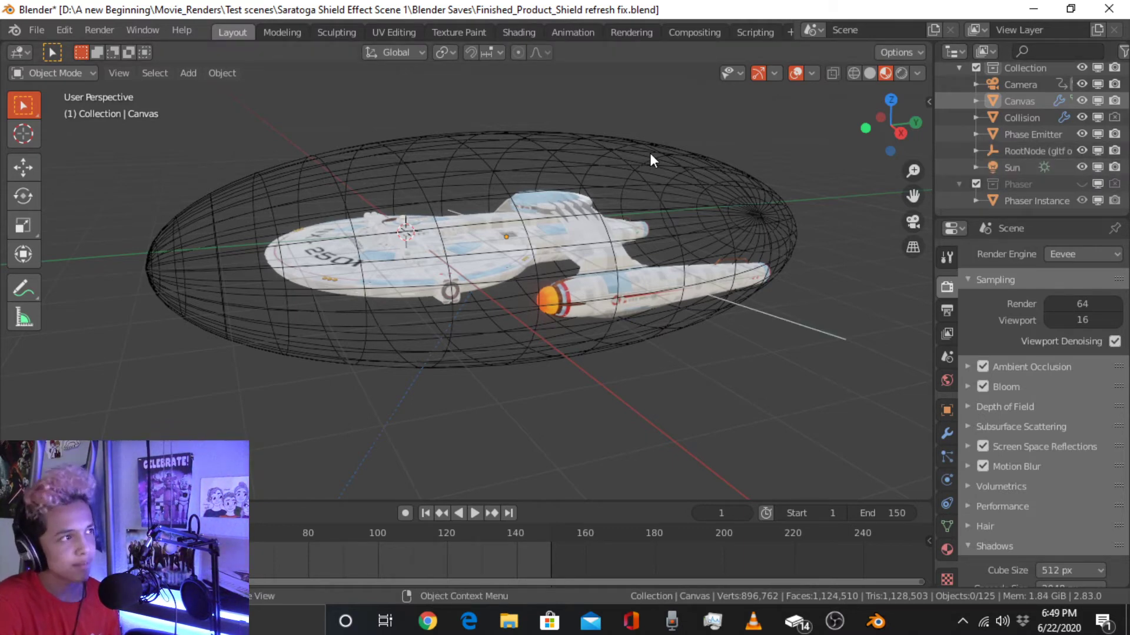
# Select the Camera object and look at the scene through it
pyautogui.click(1031, 84)
pyautogui.scroll(-8, 530, 252)
pyautogui.moveTo(532, 317); pyautogui.dragTo(606, 277, button='middle')
pyautogui.press('KP_0')
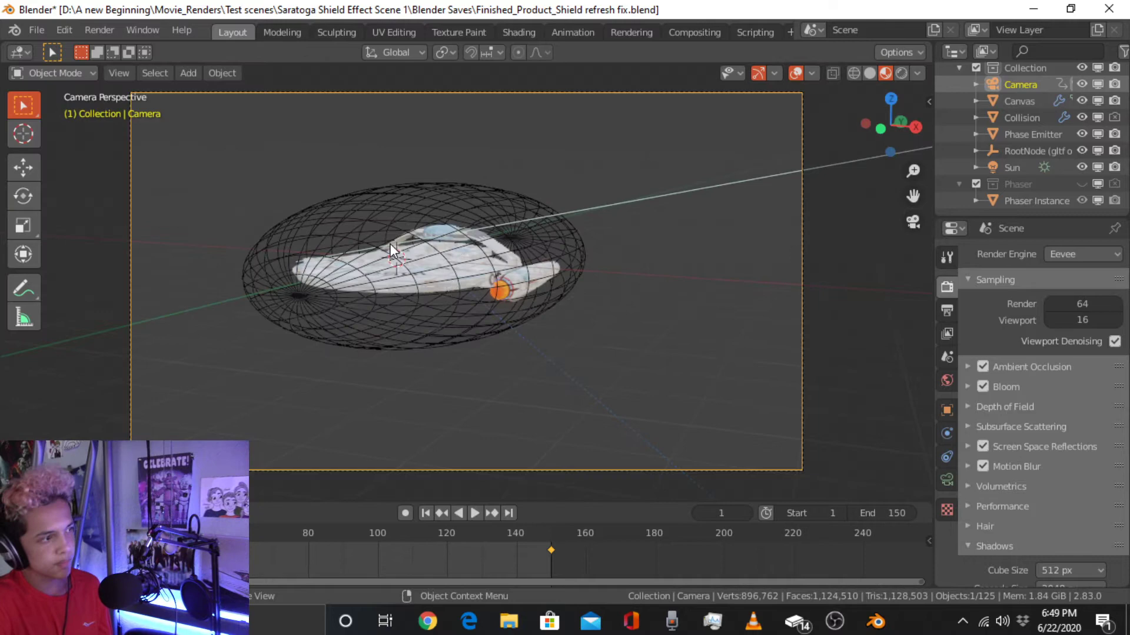
# Play the shield impact animation through the camera to frame 78, stop it, and return to the first frame
pyautogui.click(478, 518)
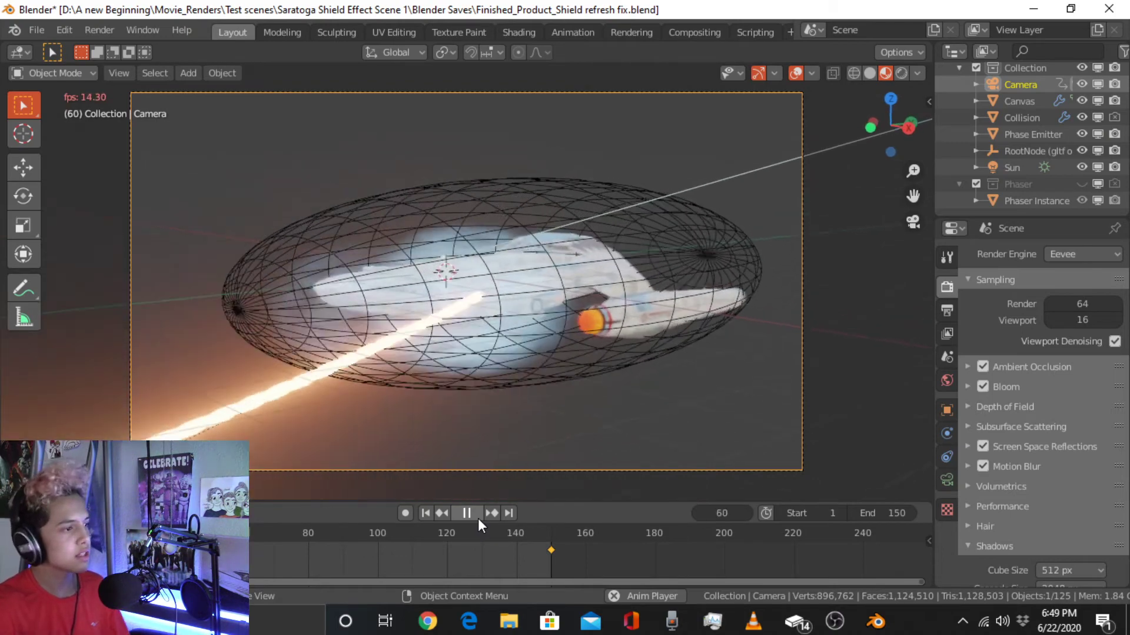
pyautogui.click(477, 518)
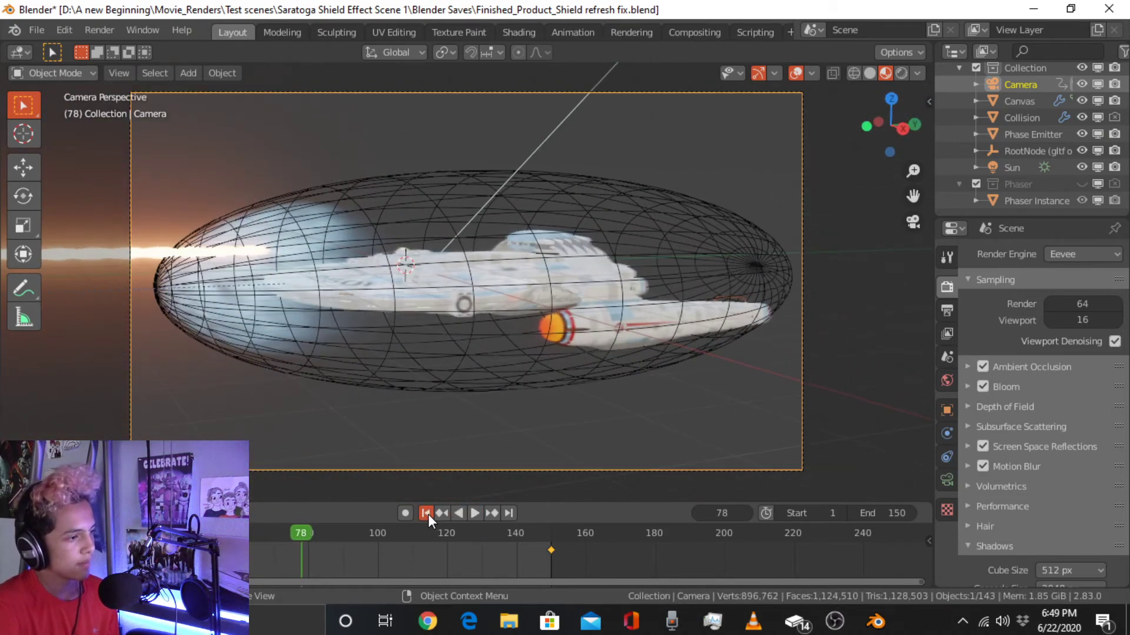
pyautogui.click(426, 513)
# Play the animation to frame 20 outside the camera view and inspect the shield's glow around the phaser impact
pyautogui.moveTo(565, 356); pyautogui.dragTo(545, 370, button='middle')
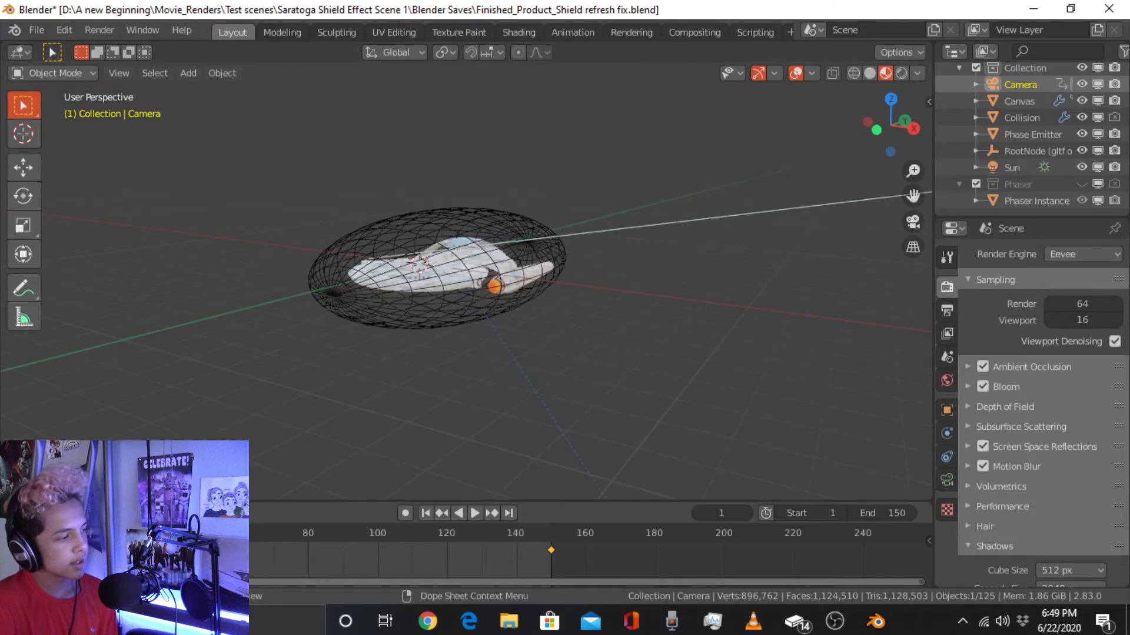
pyautogui.press('space')
pyautogui.scroll(6, 291, 339)
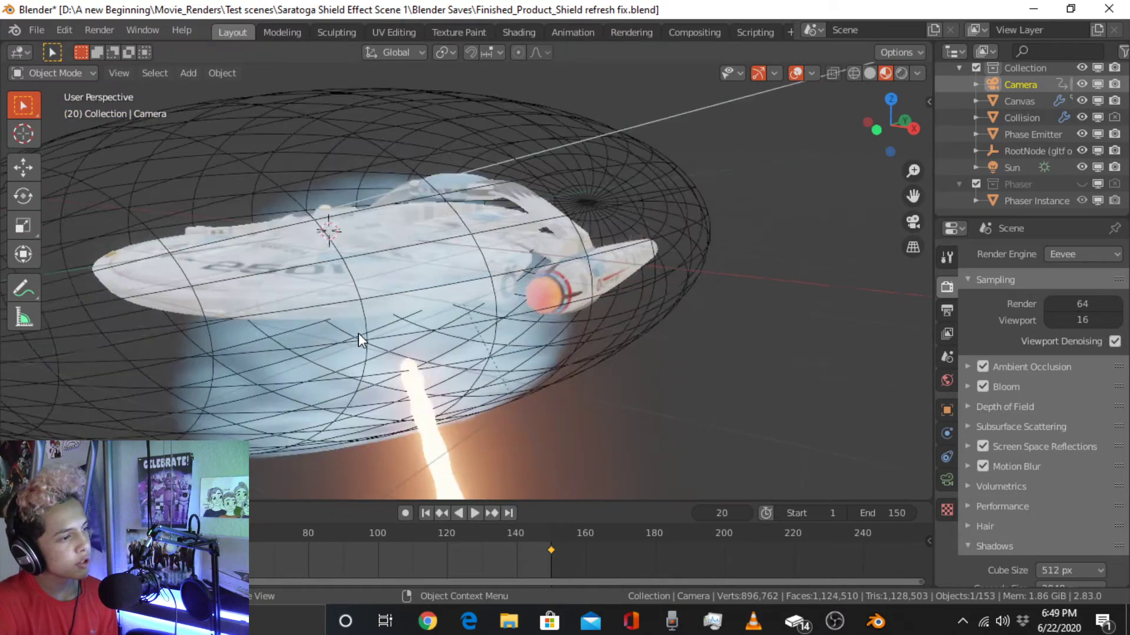
pyautogui.moveTo(386, 322); pyautogui.dragTo(422, 375, button='middle')
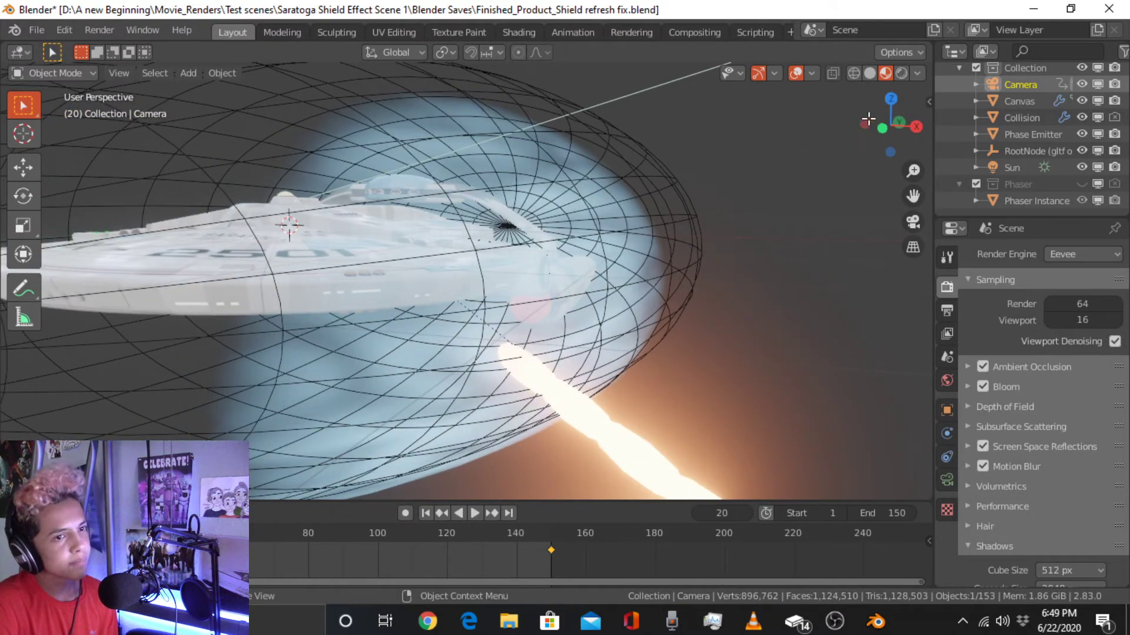
# Select the Canvas object and review its Dynamic Paint canvas settings, including surface format, dissolve, effects and image sequence output
pyautogui.click(1015, 100)
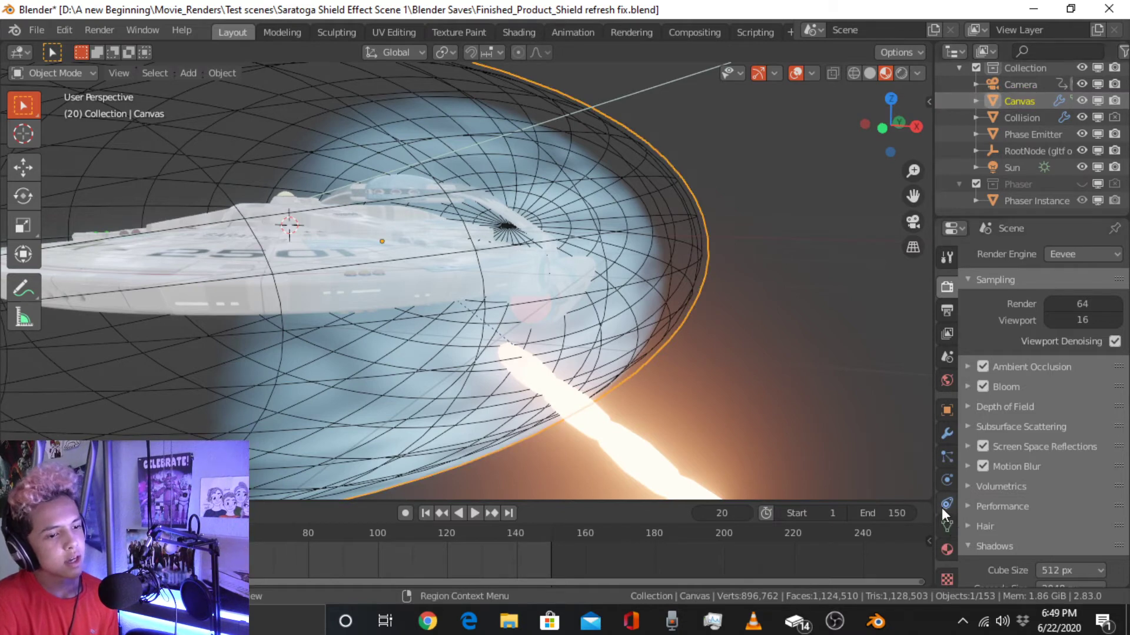
pyautogui.click(945, 481)
pyautogui.scroll(5, 983, 432)
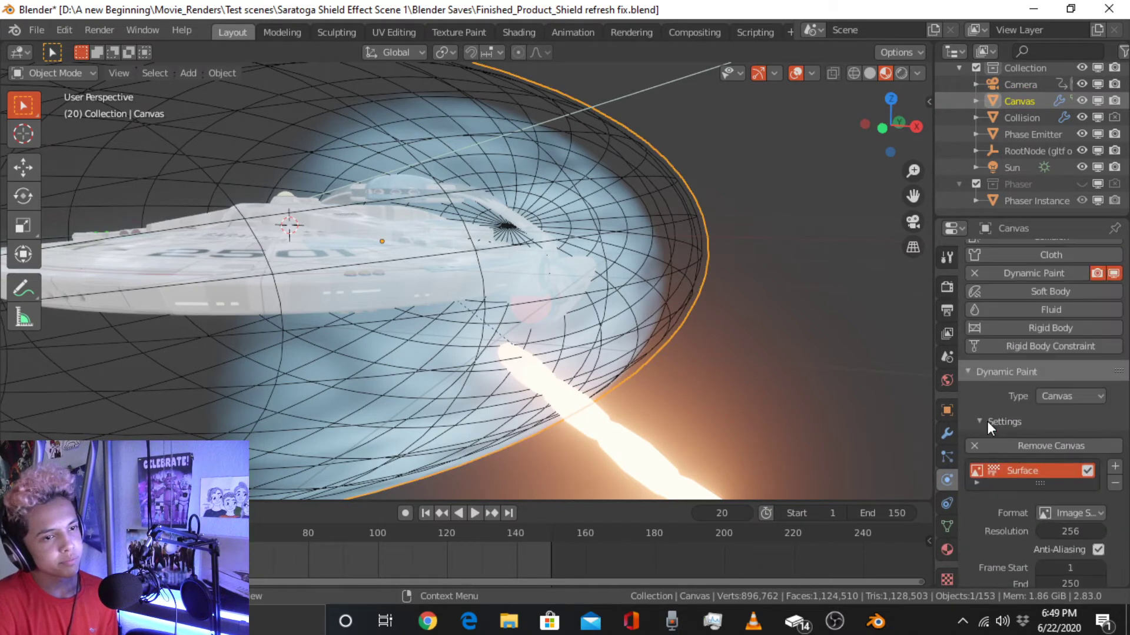
pyautogui.scroll(2, 986, 421)
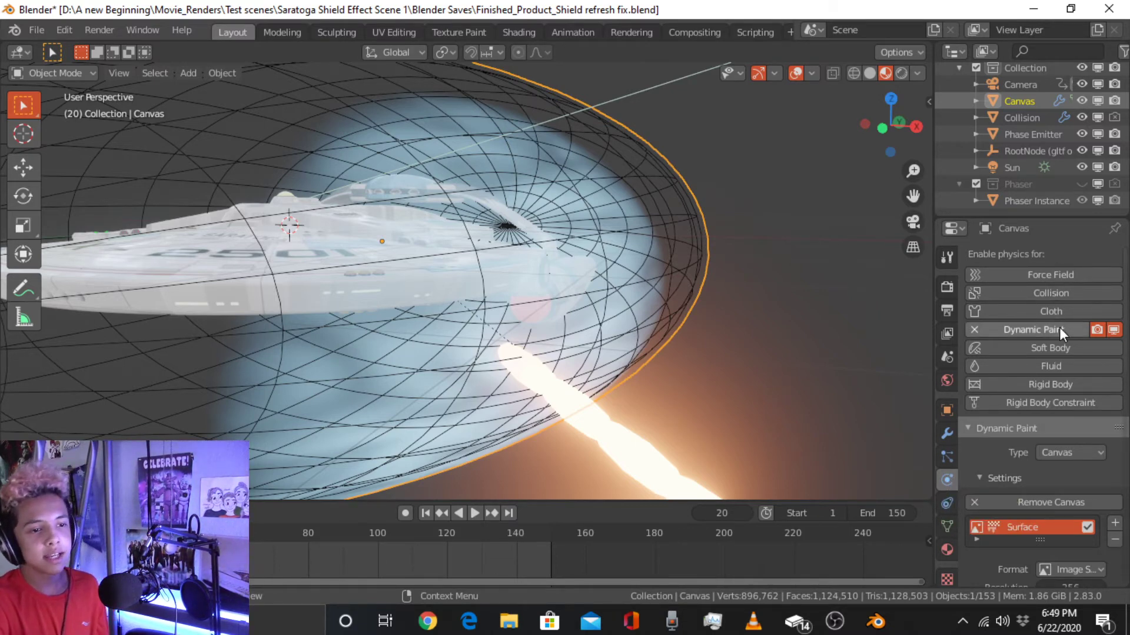
pyautogui.scroll(-2, 1059, 328)
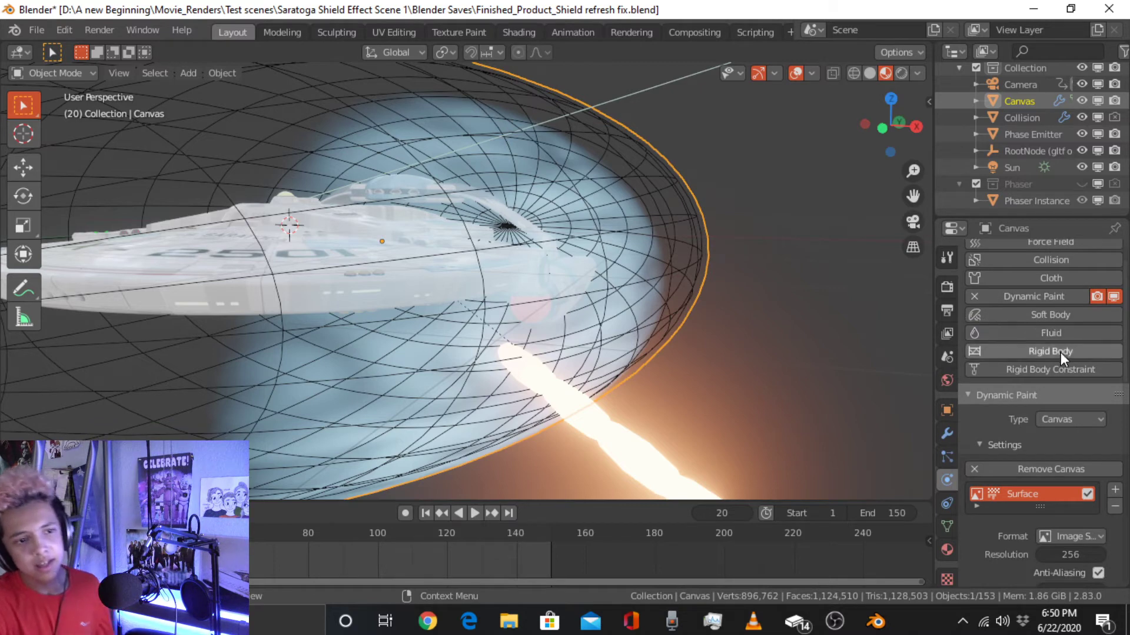
pyautogui.scroll(-10, 1056, 351)
pyautogui.scroll(4, 1054, 351)
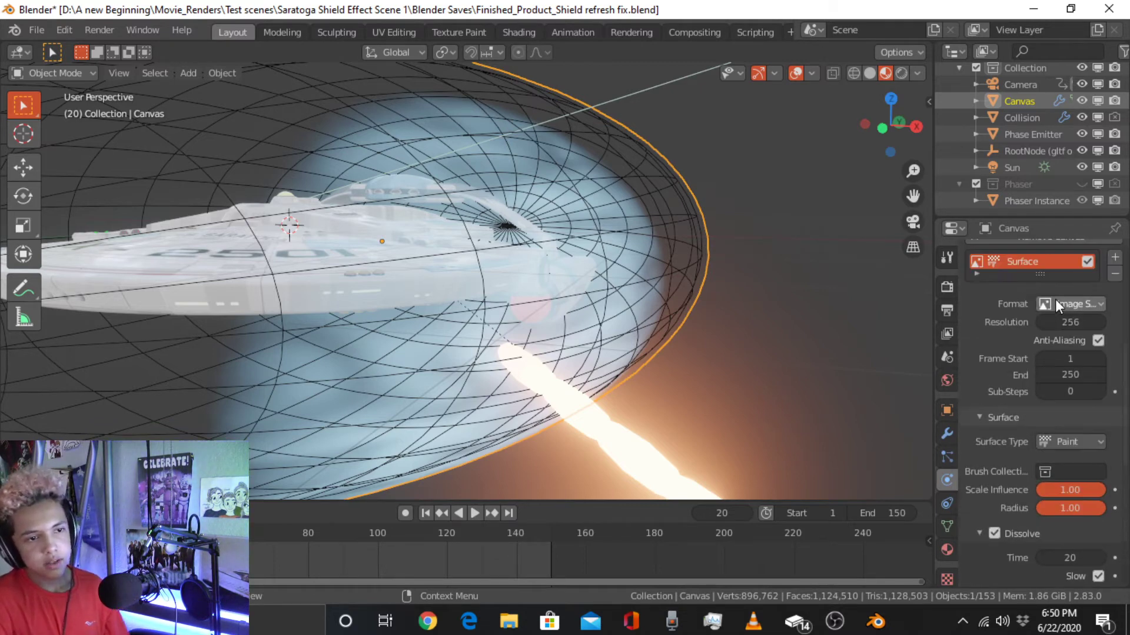
pyautogui.scroll(-4, 1056, 317)
pyautogui.scroll(-10, 1062, 335)
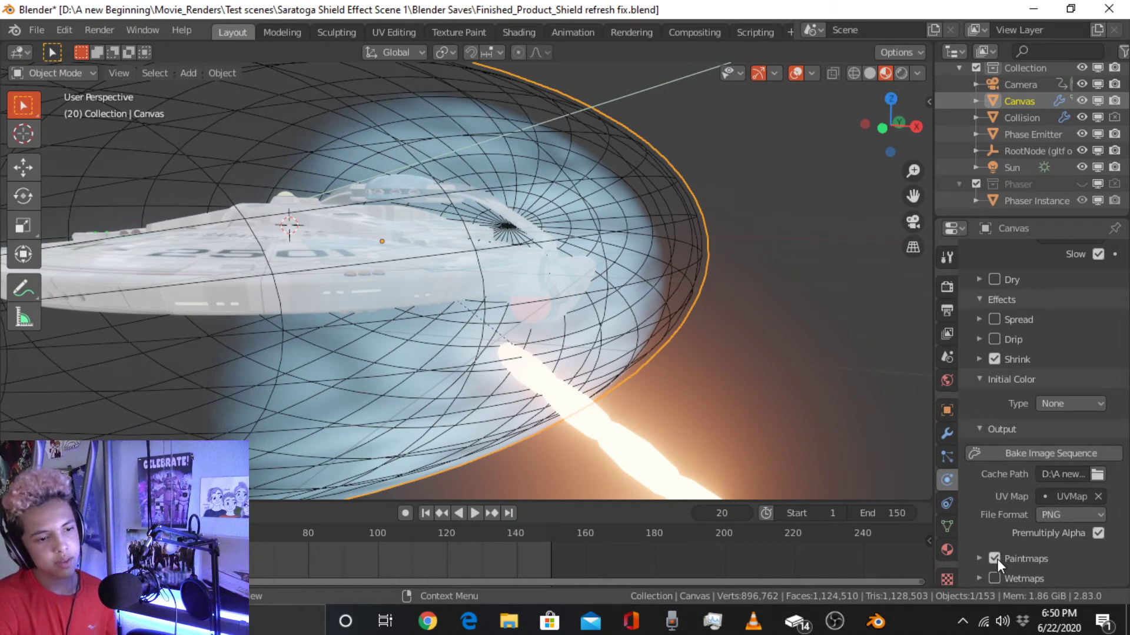
pyautogui.scroll(10, 997, 562)
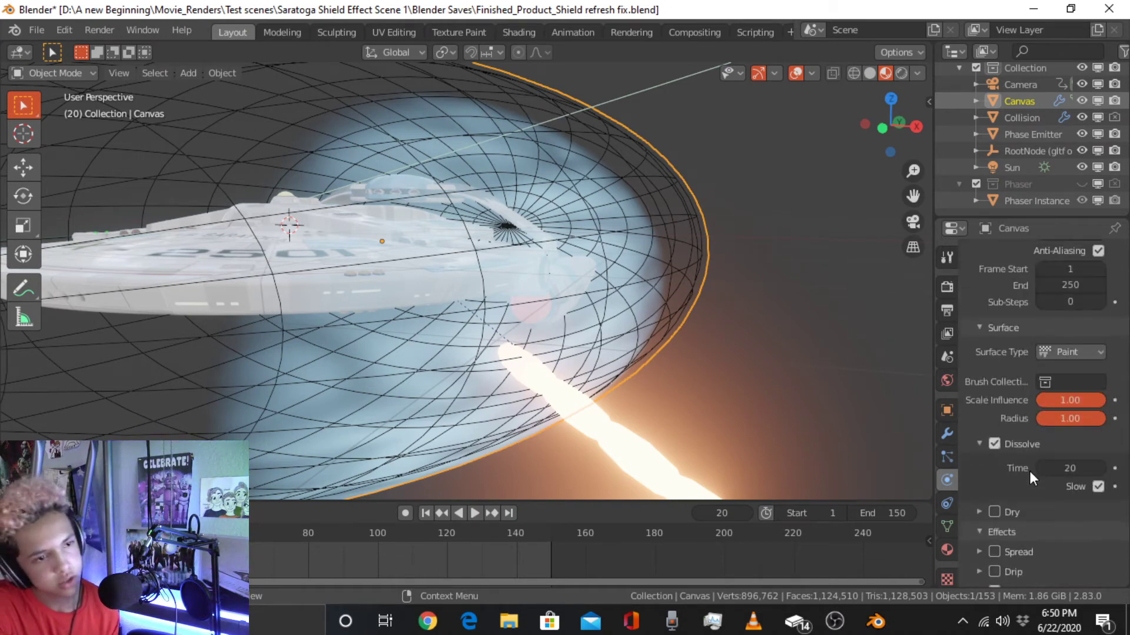
pyautogui.scroll(-10, 1024, 506)
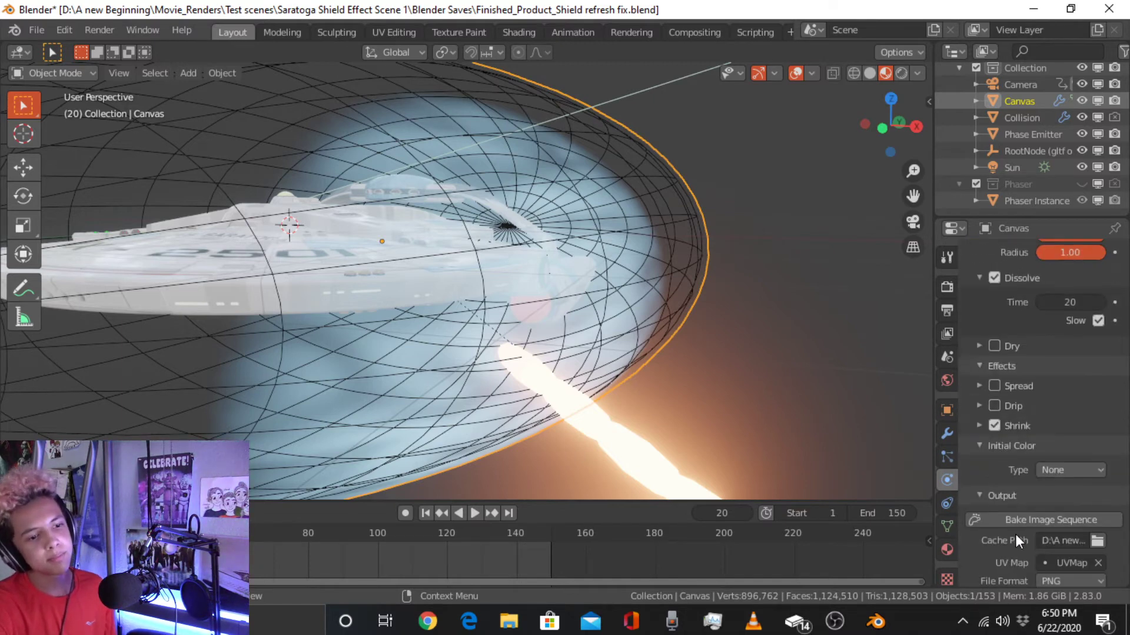
# Review the Canvas object's material and modifiers, and open the Shading workspace to examine its shader nodes
pyautogui.click(949, 555)
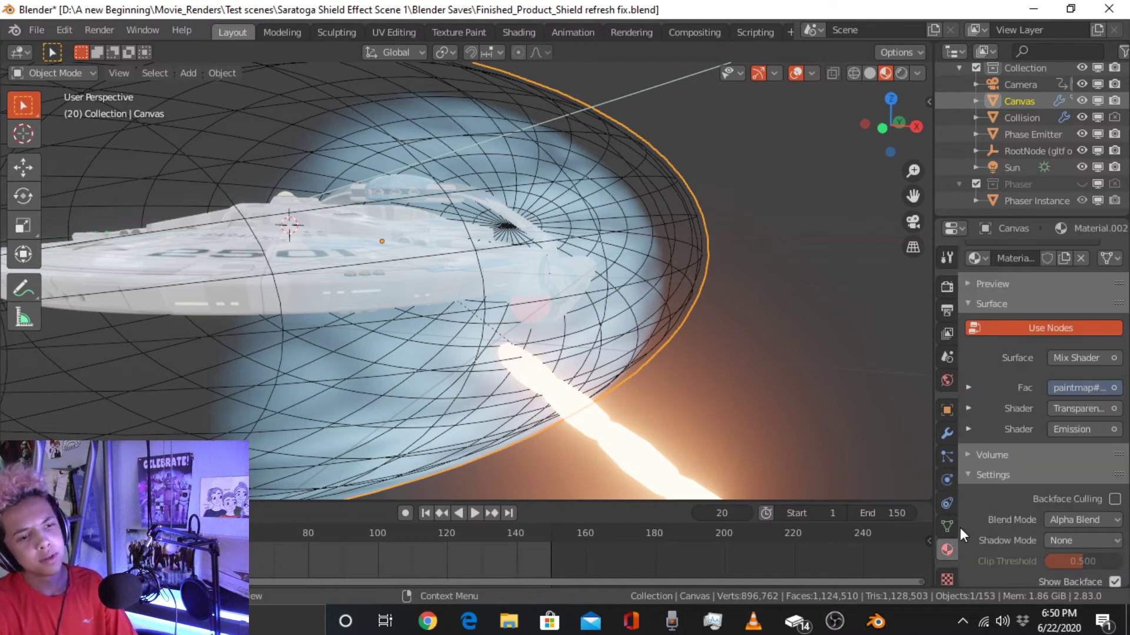
pyautogui.click(948, 436)
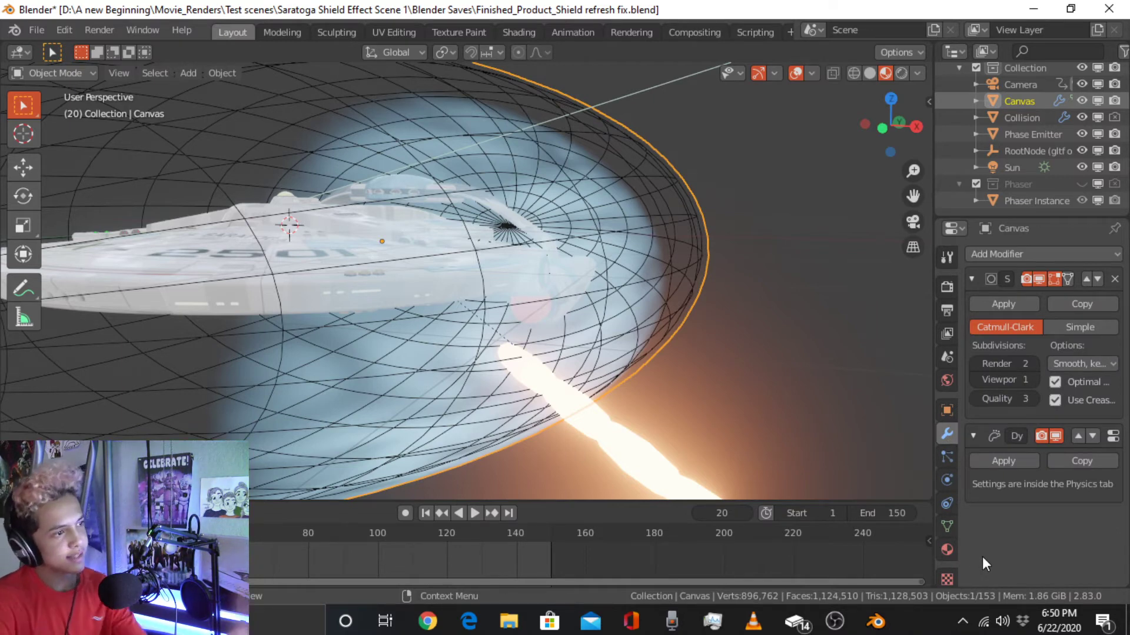
pyautogui.click(531, 31)
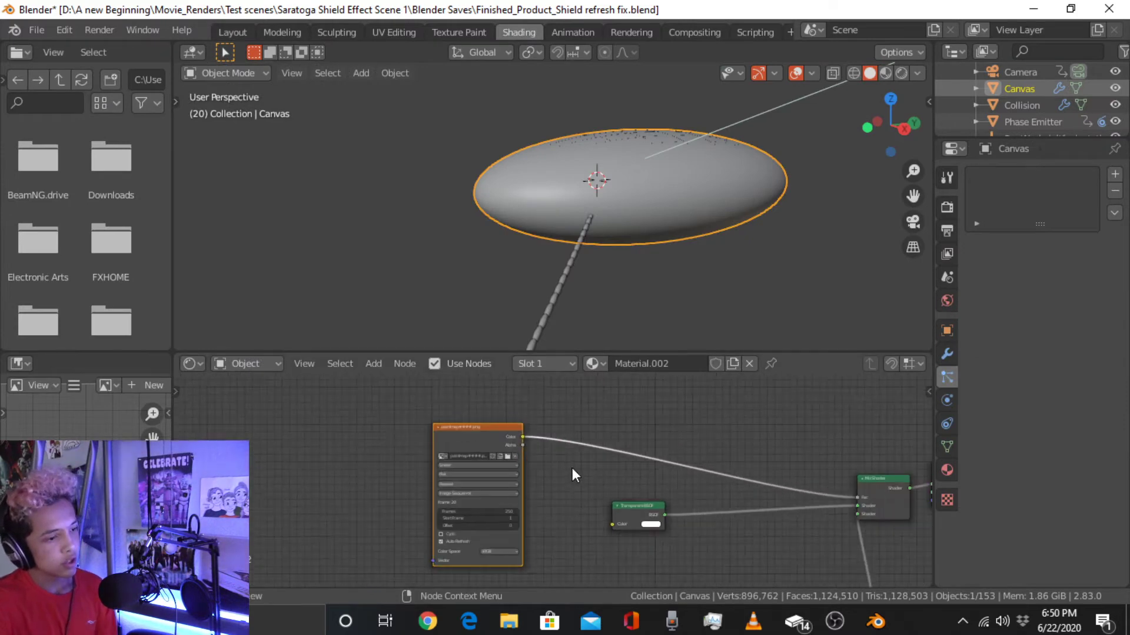
pyautogui.moveTo(572, 468); pyautogui.dragTo(468, 350, button='middle')
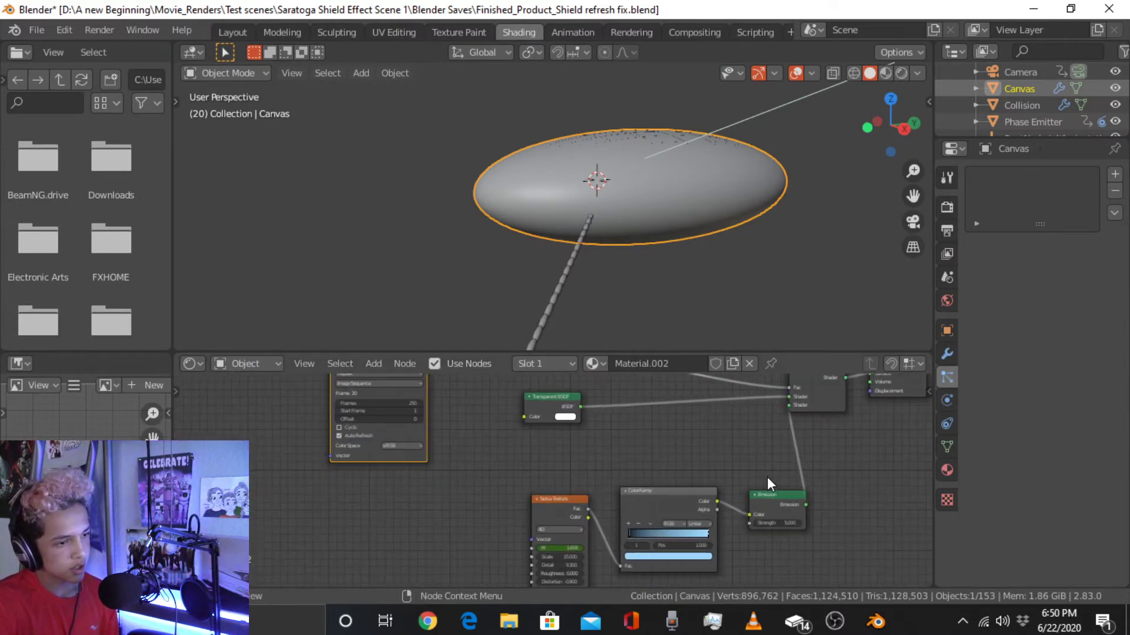
# Switch the viewport to Material Preview and examine the shield material's ColorRamp, Emission, Mix Shader and Material Output nodes
pyautogui.scroll(5, 658, 466)
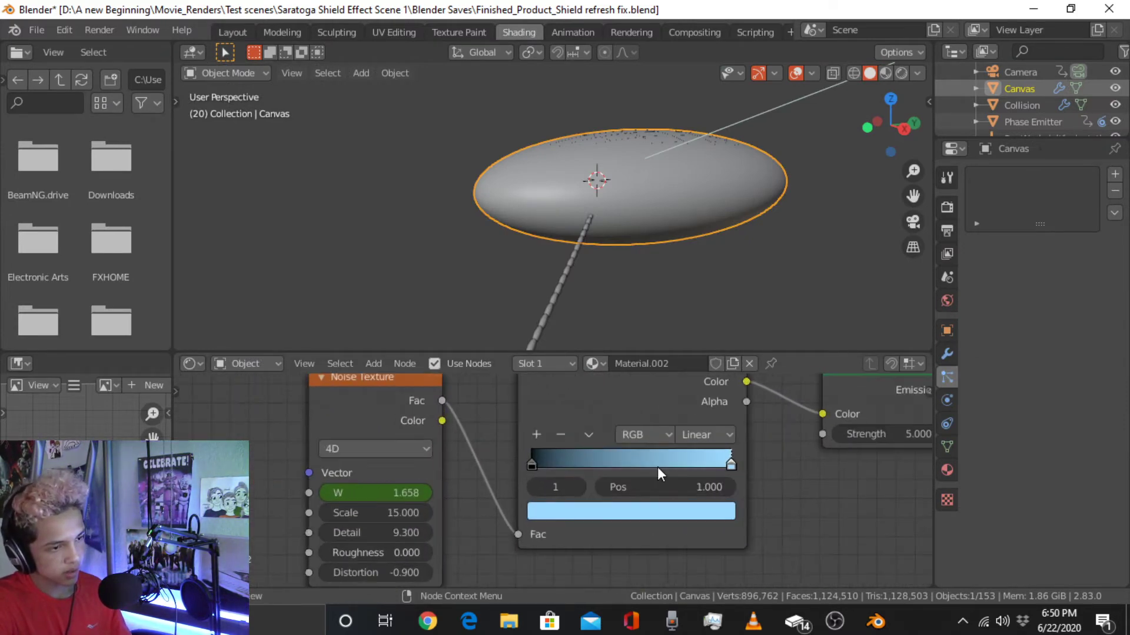
pyautogui.click(885, 72)
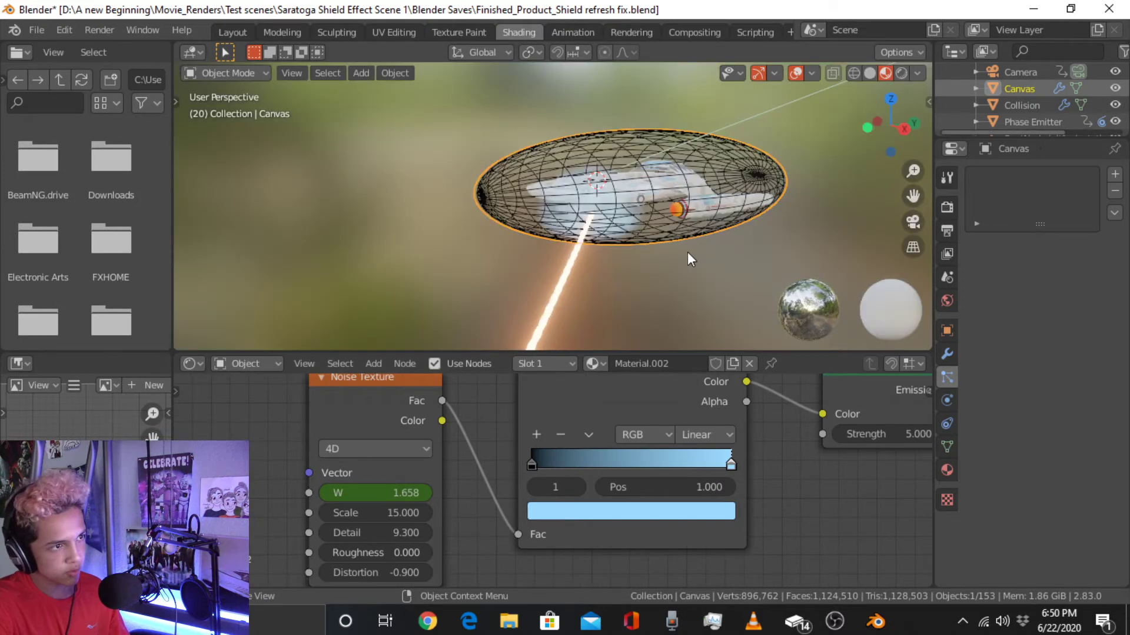
pyautogui.scroll(8, 687, 253)
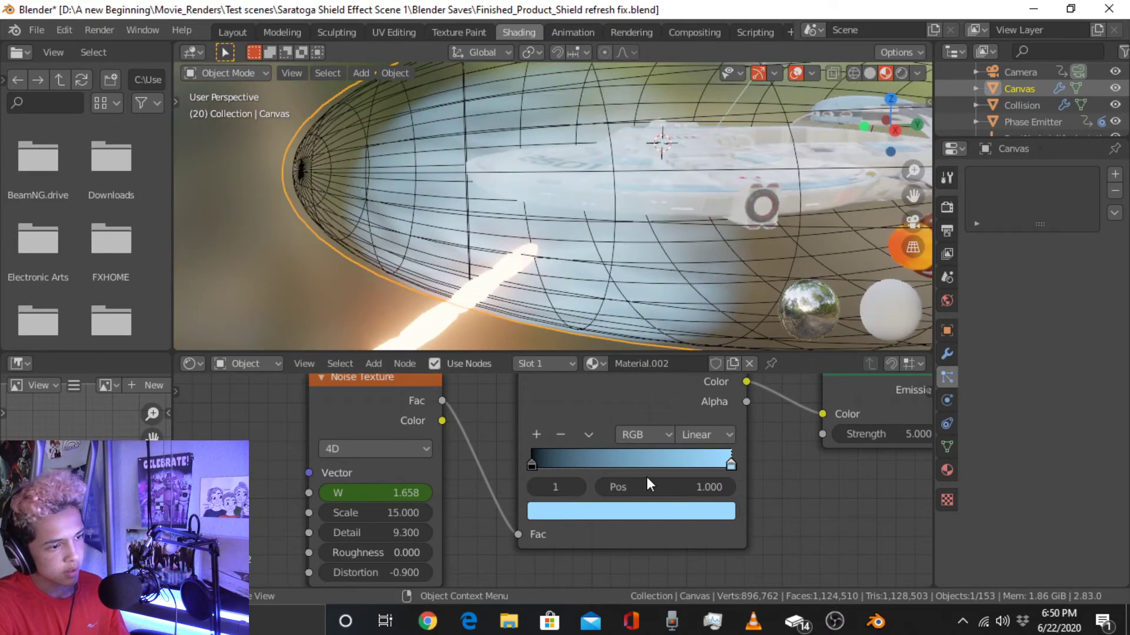
pyautogui.moveTo(838, 481); pyautogui.dragTo(737, 550, button='middle')
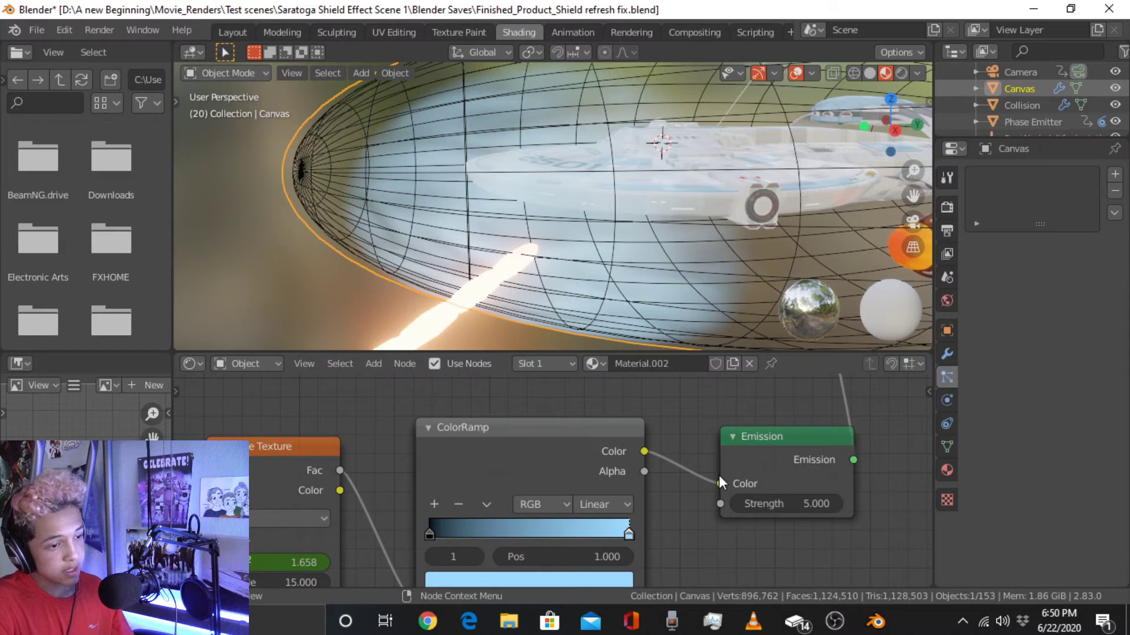
pyautogui.moveTo(686, 451); pyautogui.dragTo(645, 414, button='middle')
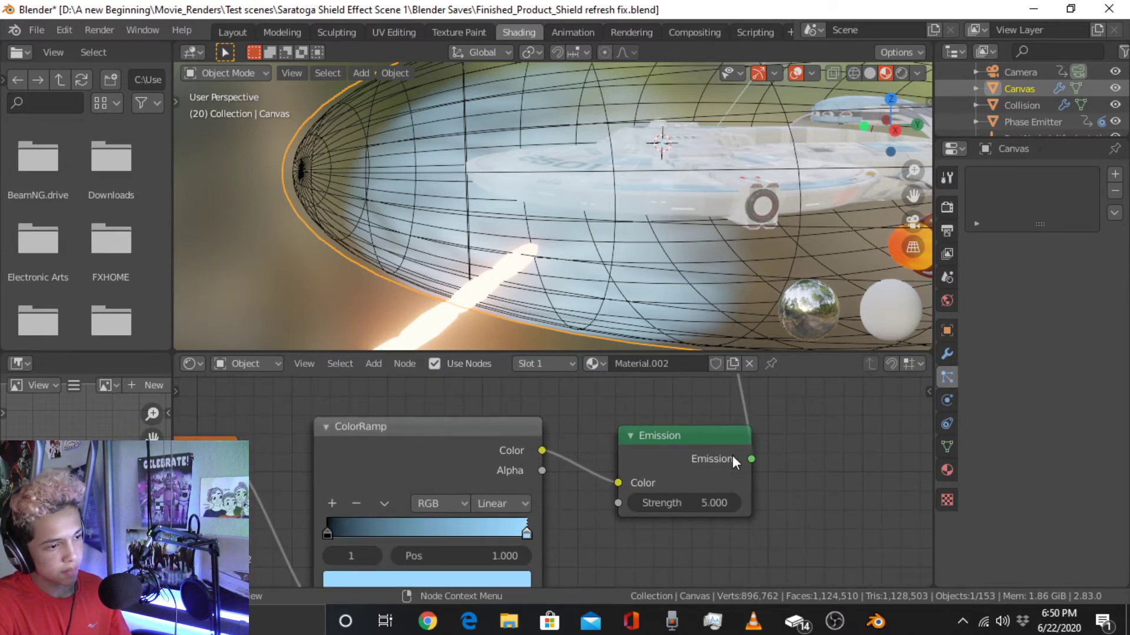
pyautogui.moveTo(797, 424); pyautogui.dragTo(556, 453, button='middle')
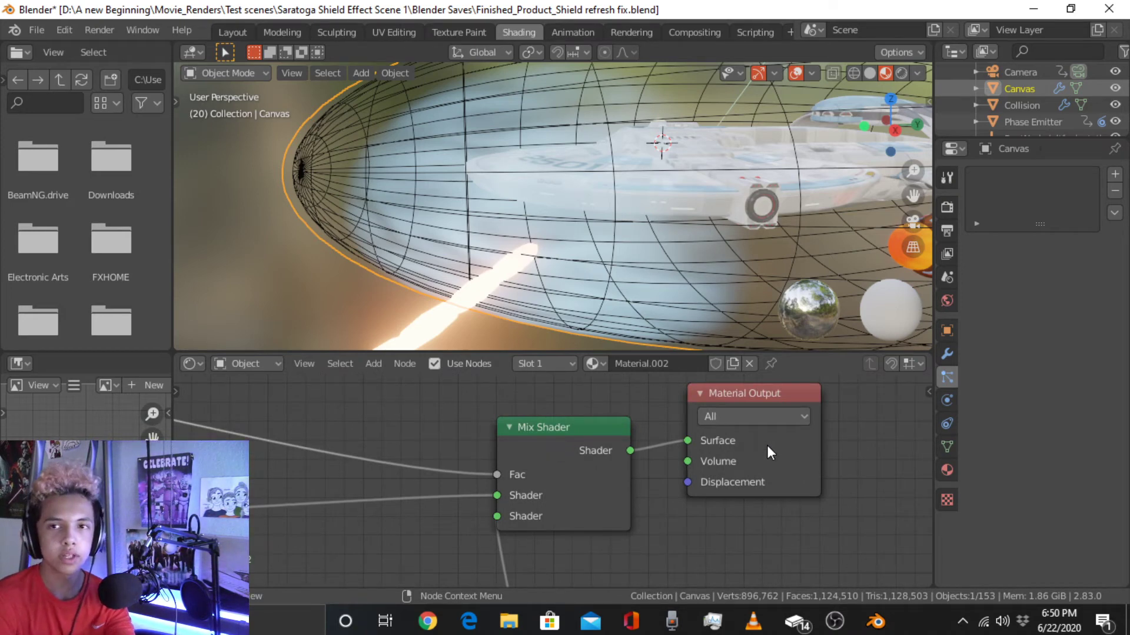
# Examine the Transparent BSDF, Noise Texture and paintmap image sequence nodes and how they connect in the shield material
pyautogui.moveTo(231, 438); pyautogui.dragTo(833, 486, button='middle')
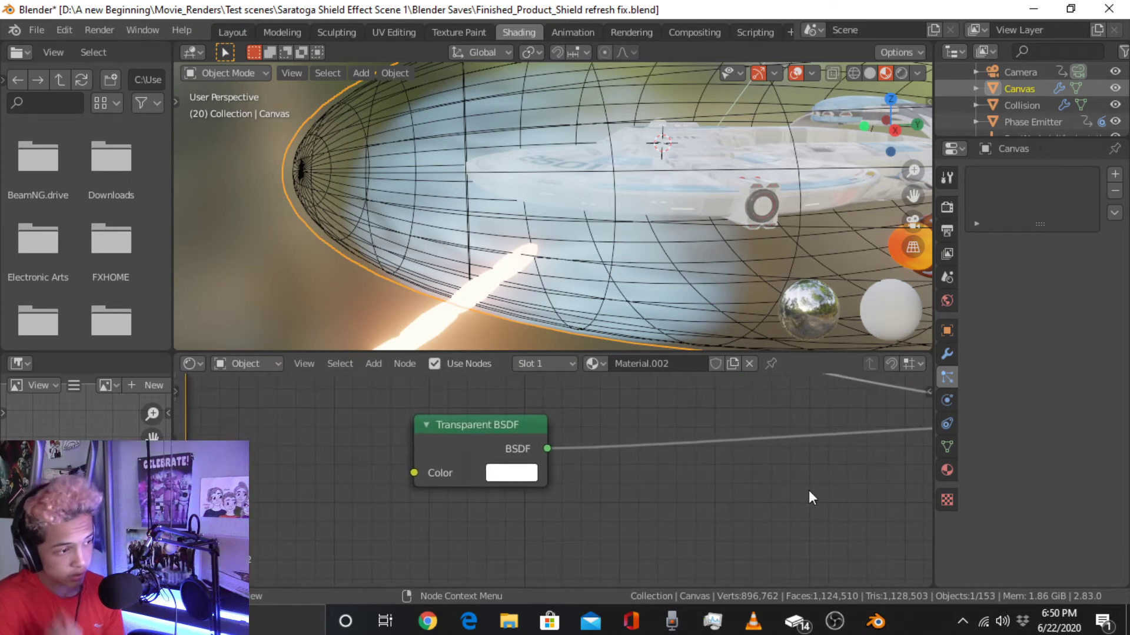
pyautogui.scroll(-3, 810, 533)
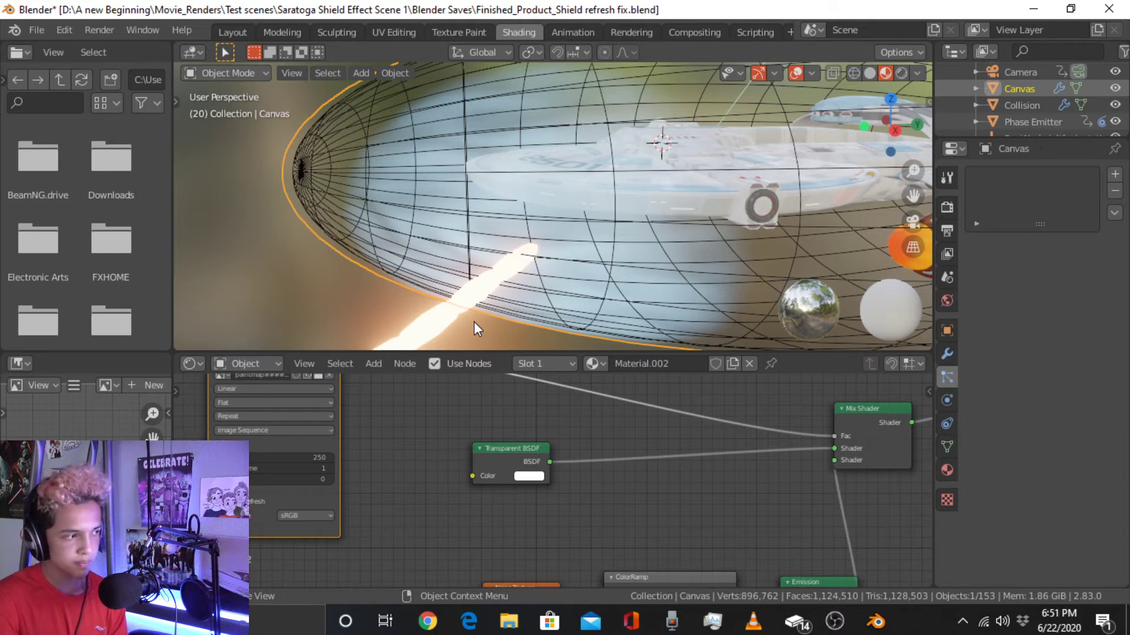
pyautogui.scroll(3, 353, 476)
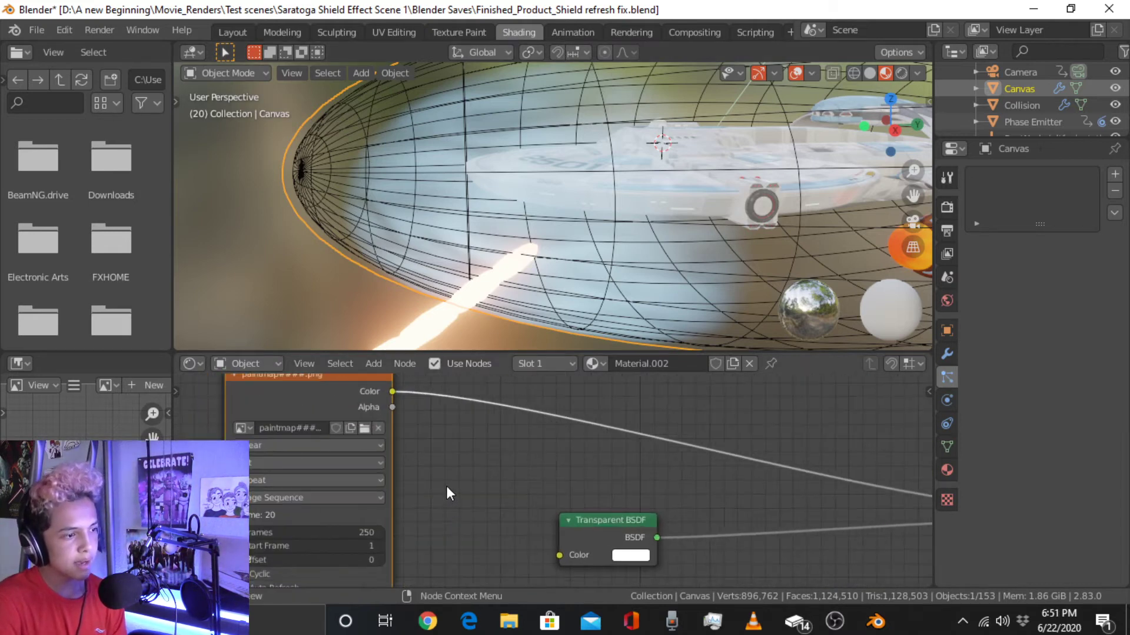
pyautogui.moveTo(509, 472); pyautogui.dragTo(433, 390, button='middle')
pyautogui.moveTo(577, 494); pyautogui.dragTo(548, 432, button='middle')
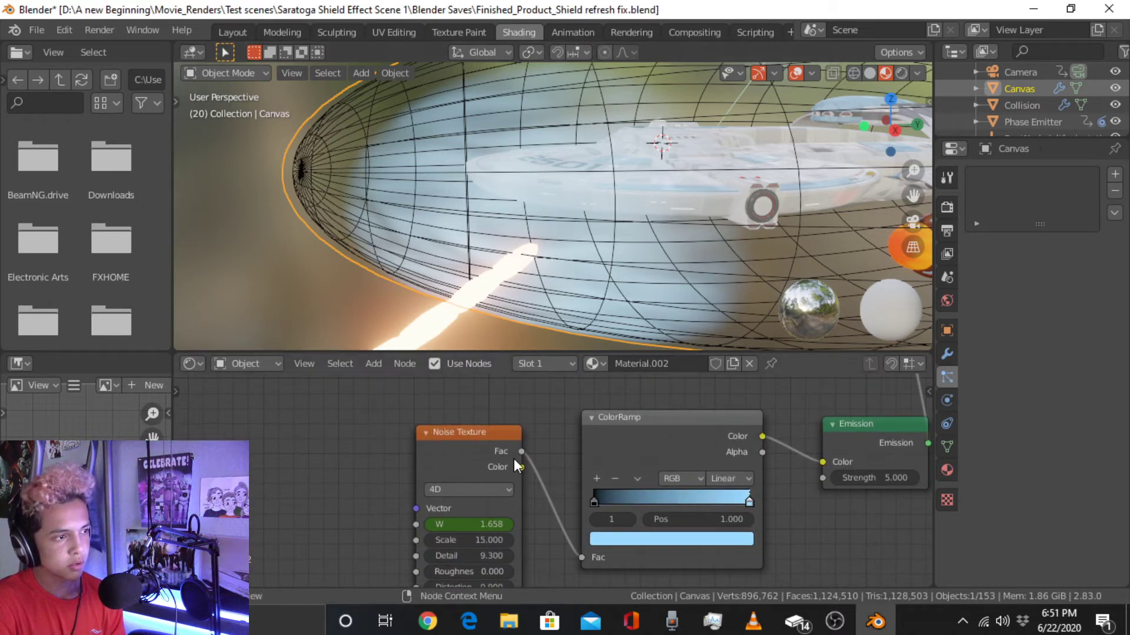
pyautogui.moveTo(541, 441); pyautogui.dragTo(586, 551, button='middle')
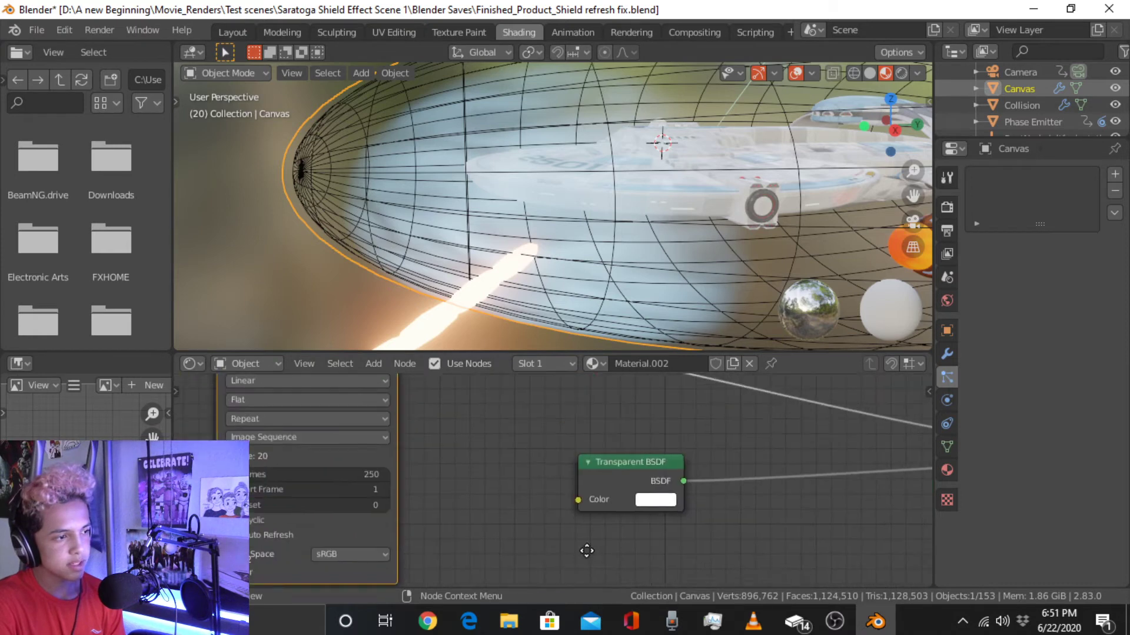
pyautogui.moveTo(433, 458); pyautogui.dragTo(497, 534, button='middle')
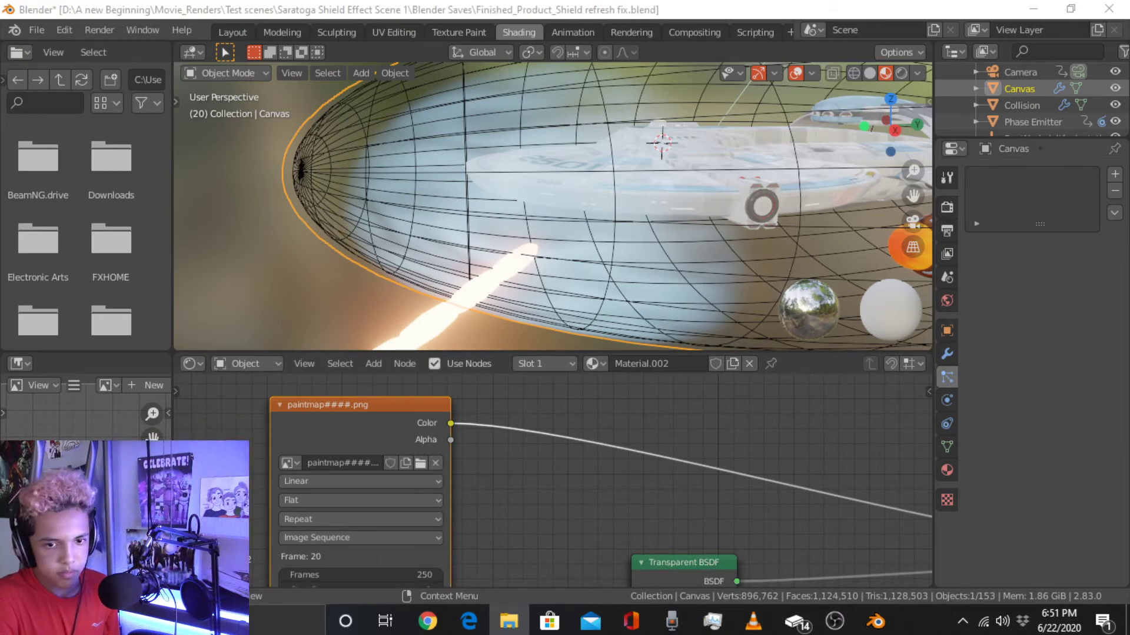
# Switch to File Explorer, look through the paintmap image sequence in the Paintmaps folder, and return to Blender
pyautogui.moveTo(445, 634); pyautogui.dragTo(445, 1)
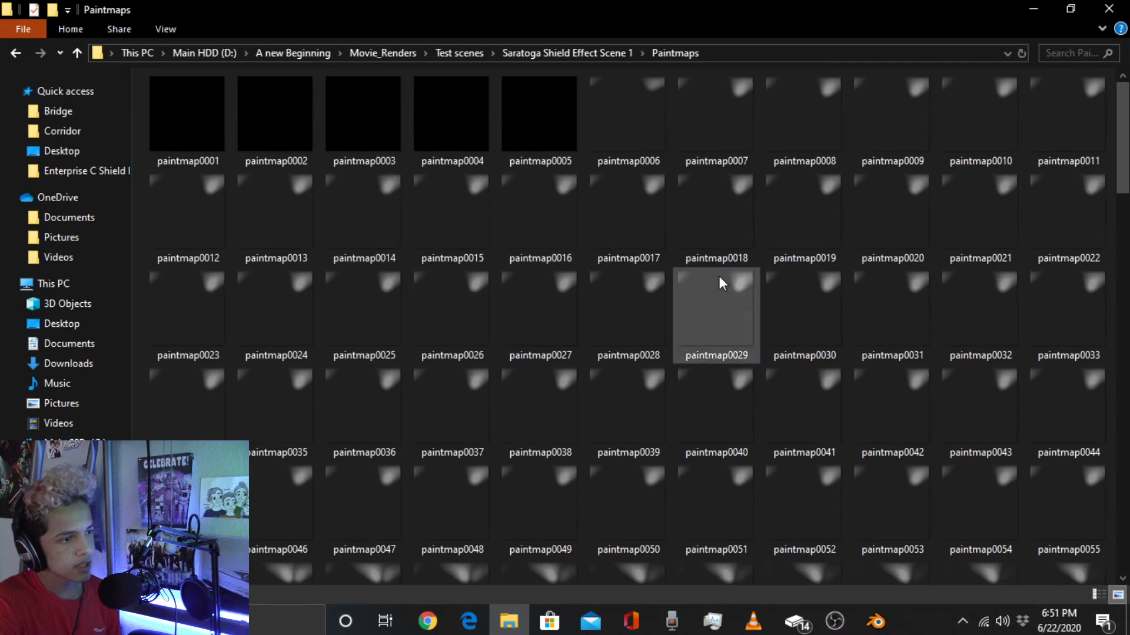
pyautogui.scroll(-8, 719, 276)
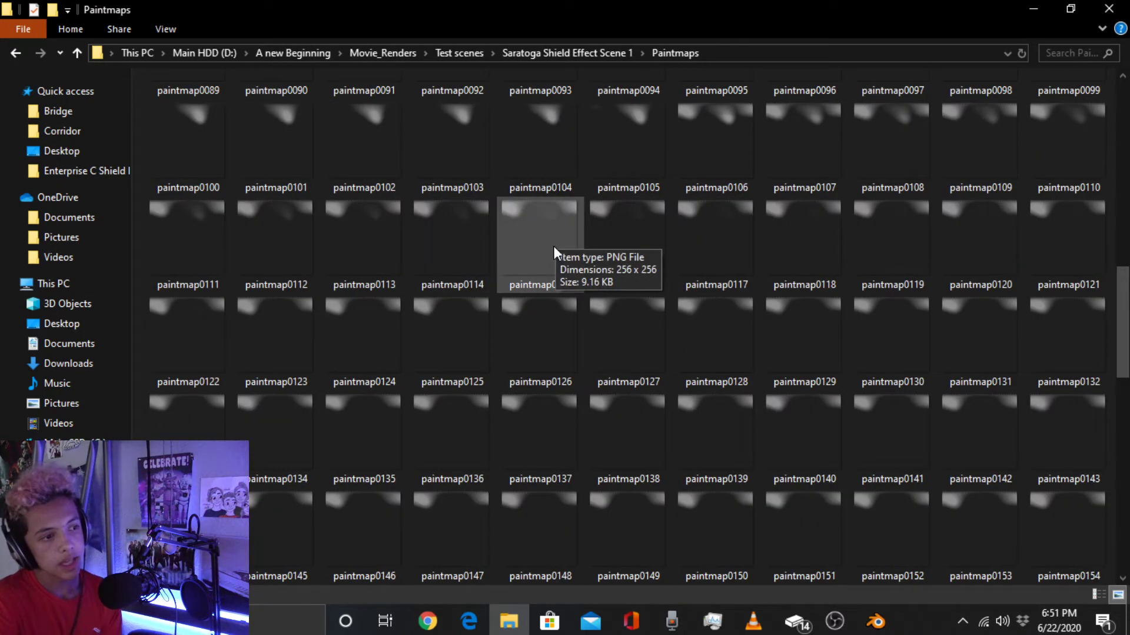
pyautogui.scroll(-3, 686, 253)
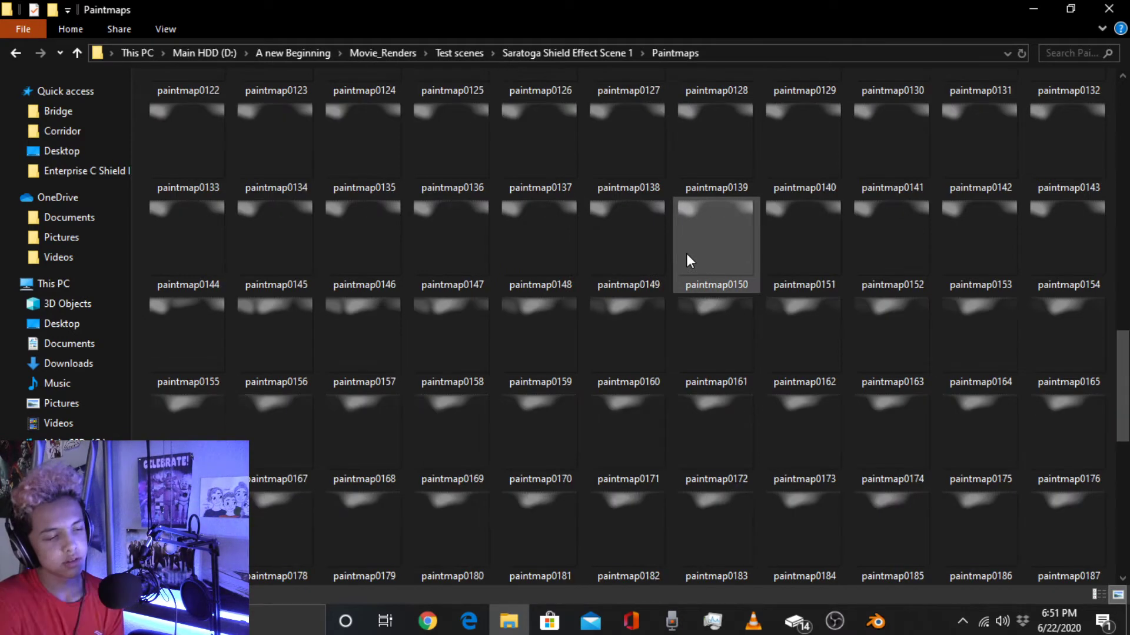
pyautogui.scroll(-6, 686, 253)
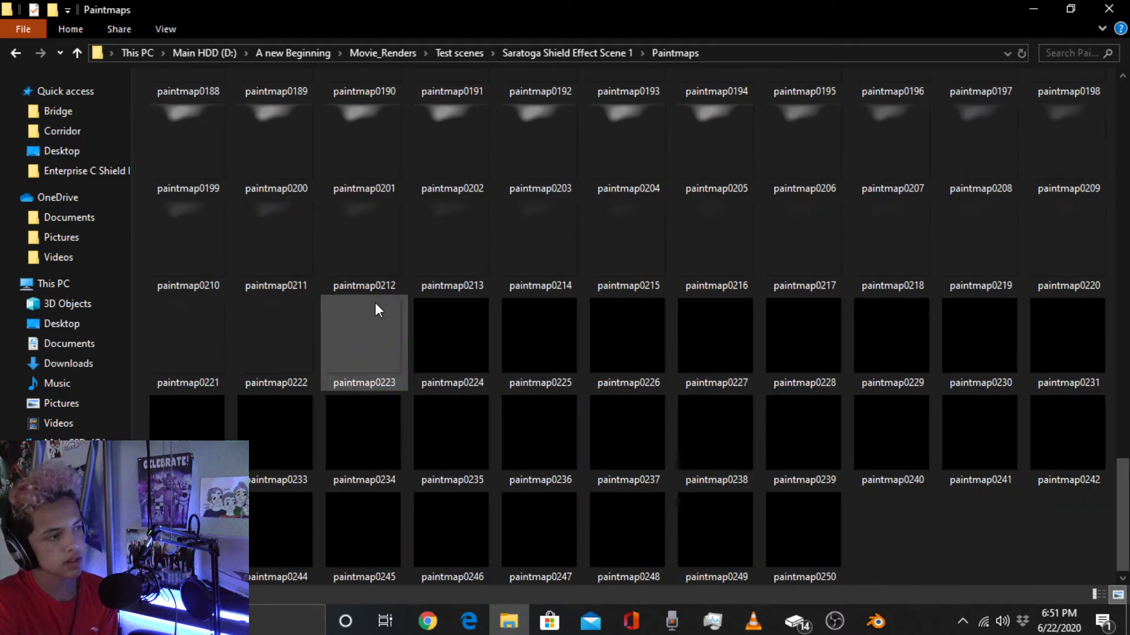
pyautogui.scroll(3, 376, 306)
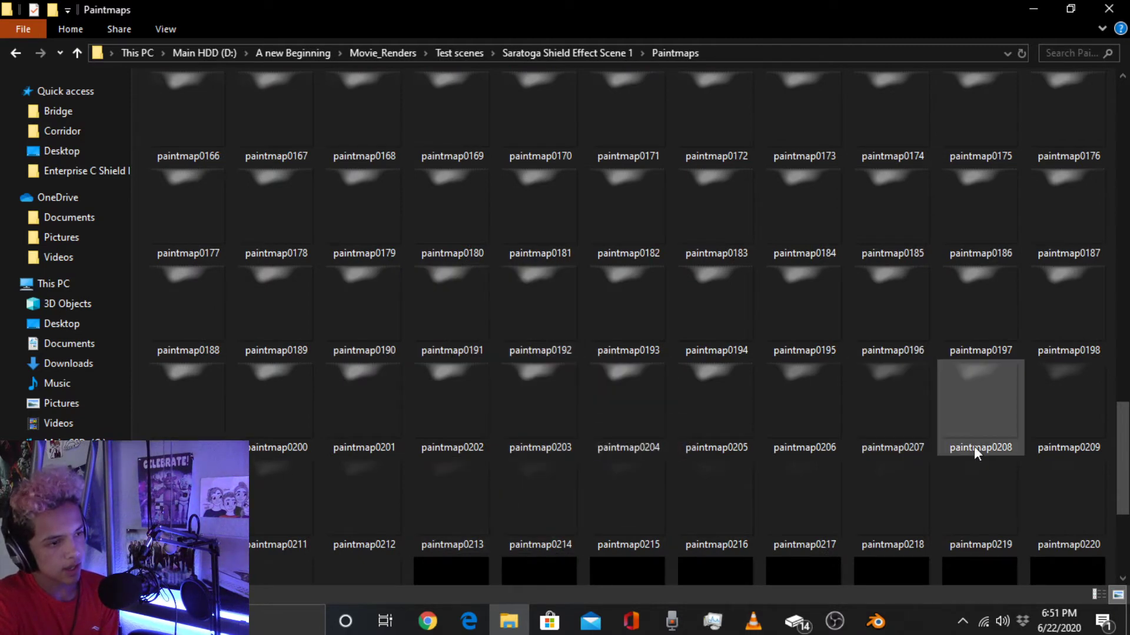
pyautogui.scroll(6, 613, 444)
pyautogui.scroll(9, 888, 279)
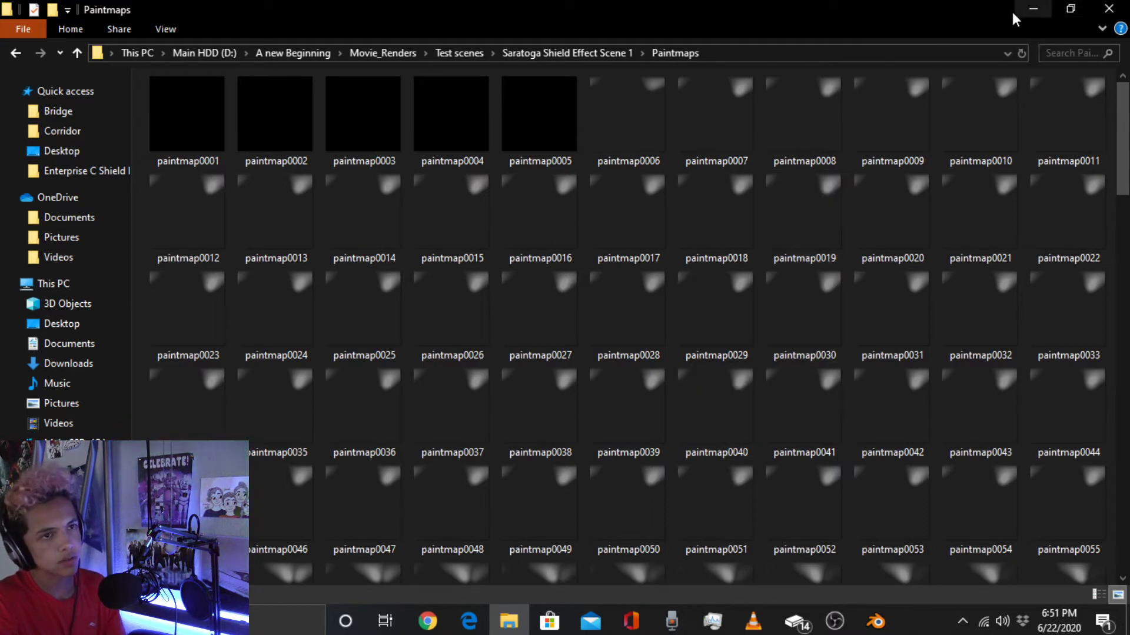
pyautogui.click(1033, 8)
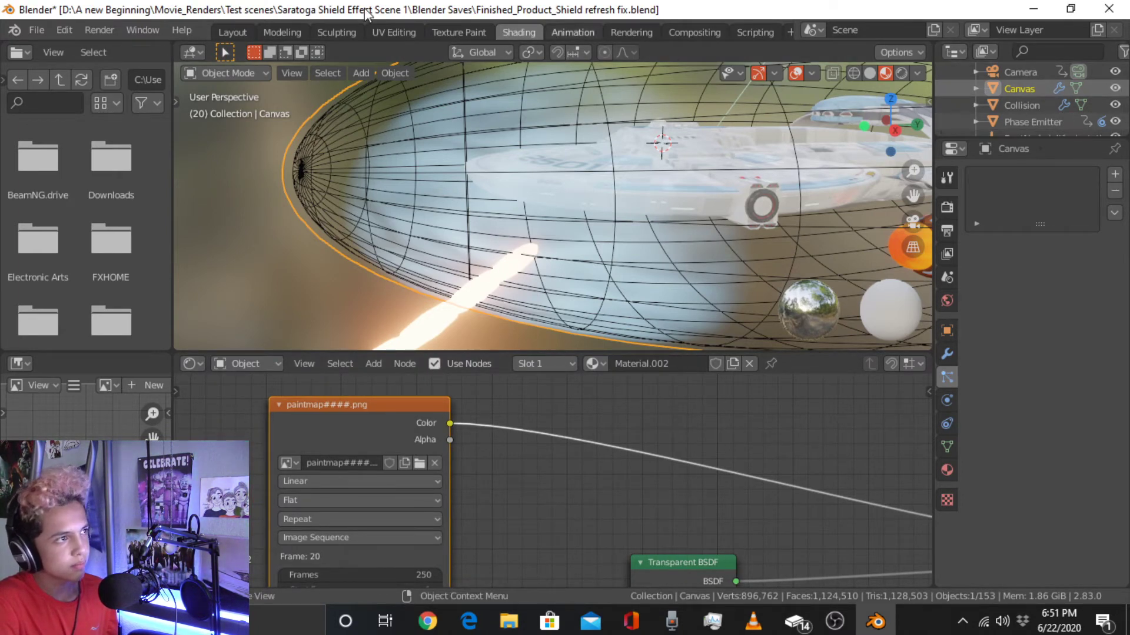
# Return to the Layout workspace, show the World settings, and inspect the shield in Rendered viewport shading
pyautogui.click(247, 32)
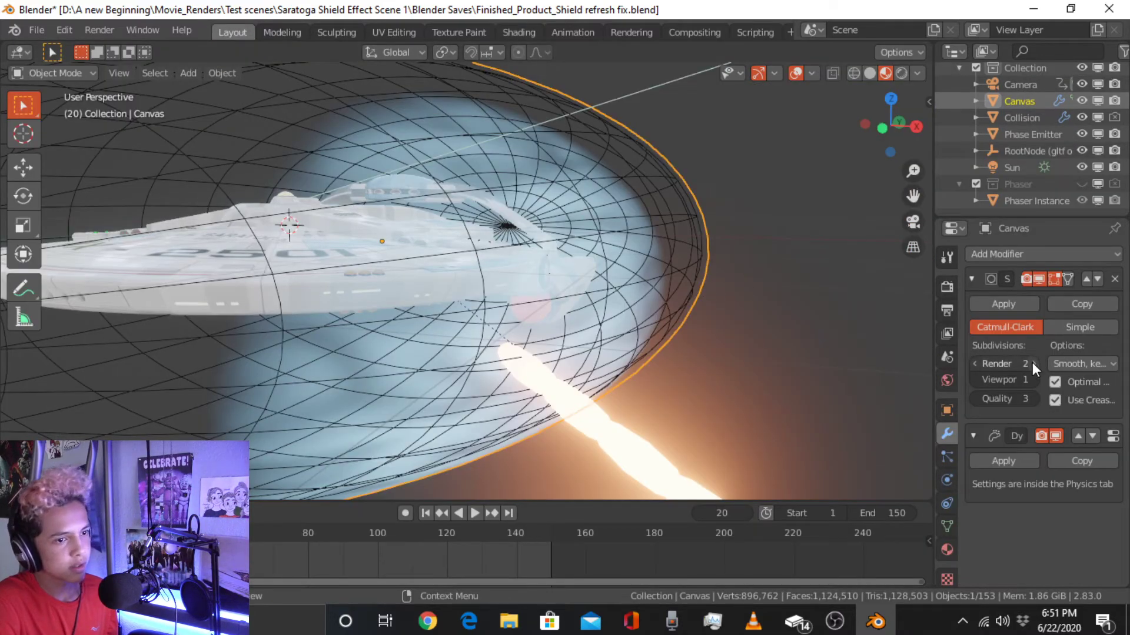
pyautogui.click(949, 366)
pyautogui.scroll(-5, 838, 273)
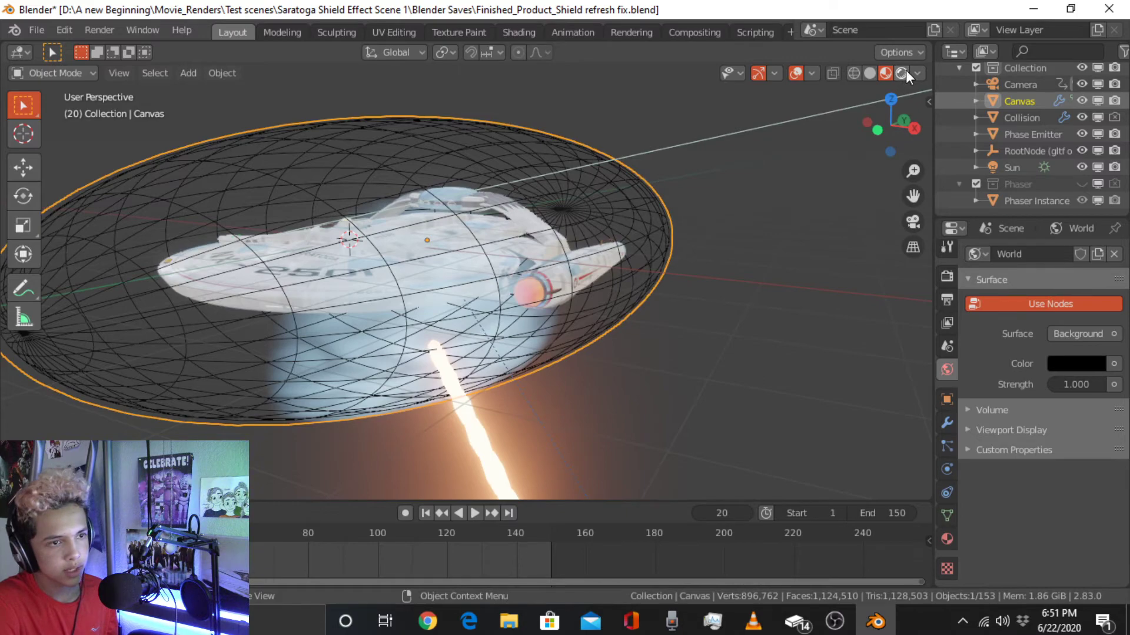
pyautogui.click(904, 71)
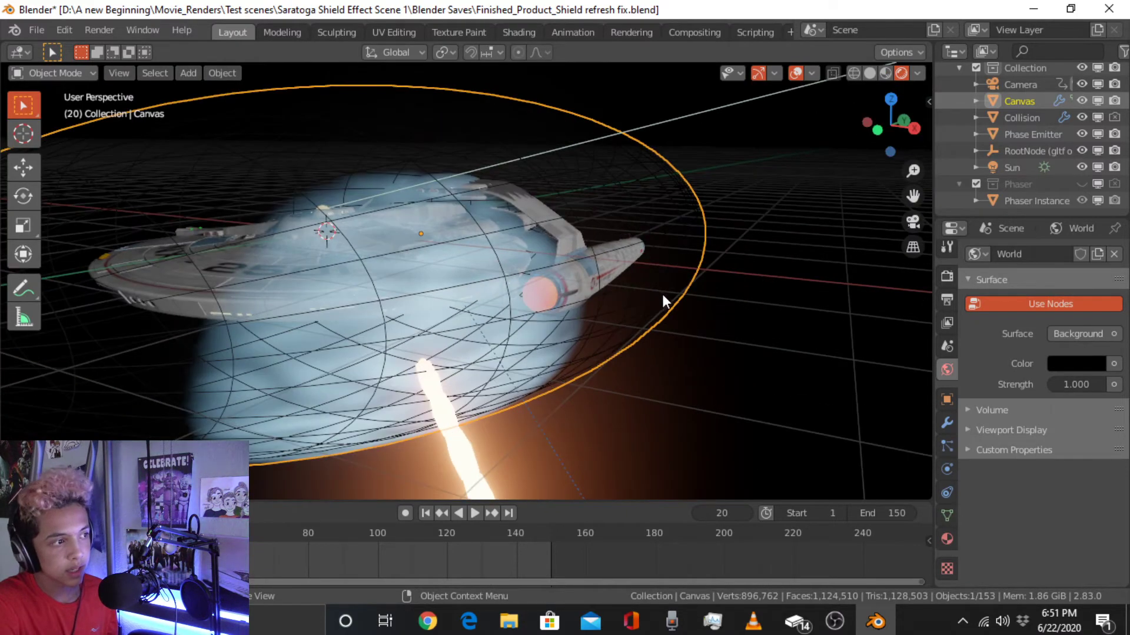
pyautogui.moveTo(663, 296); pyautogui.dragTo(696, 293, button='middle')
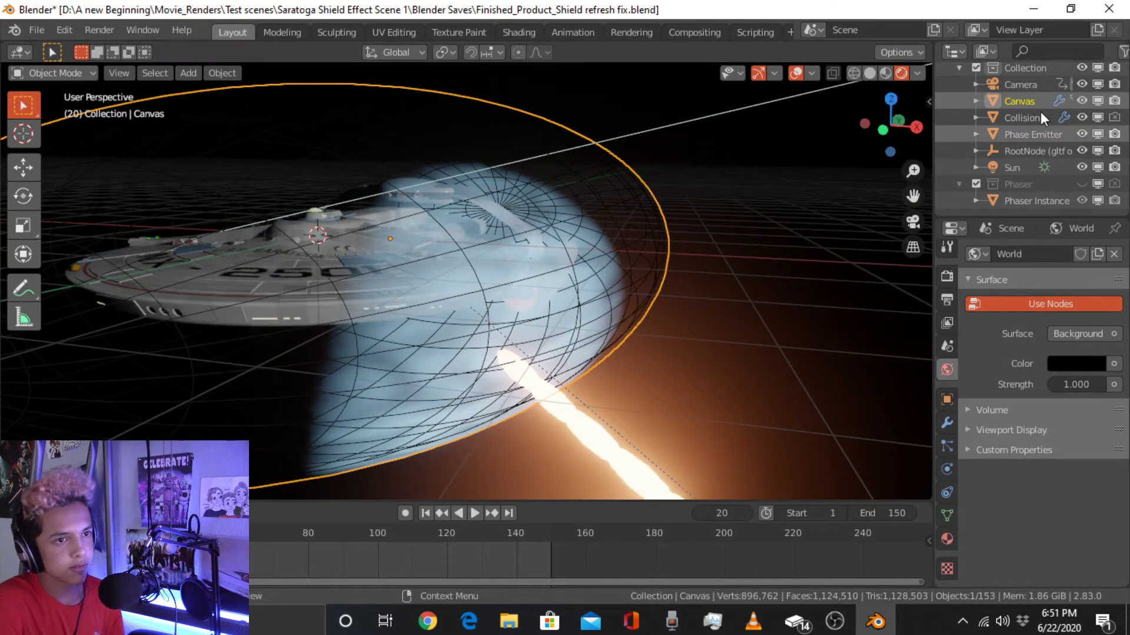
# Hide the Phase Emitter, play the animation to frame 83, show the emitter again, and return to the first frame
pyautogui.click(1081, 134)
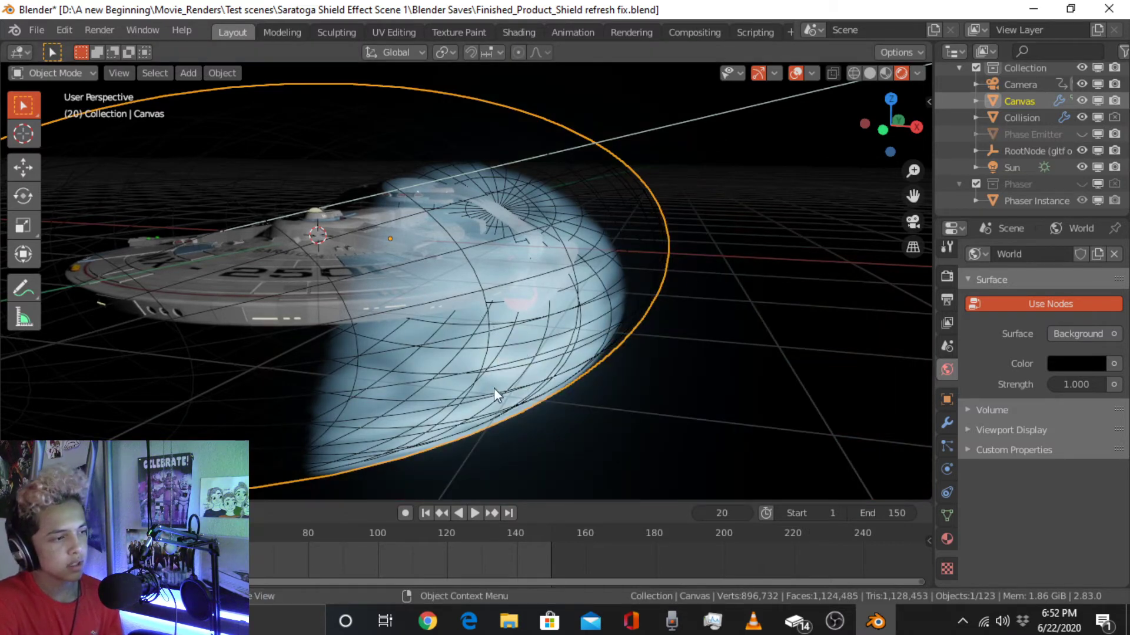
pyautogui.click(476, 514)
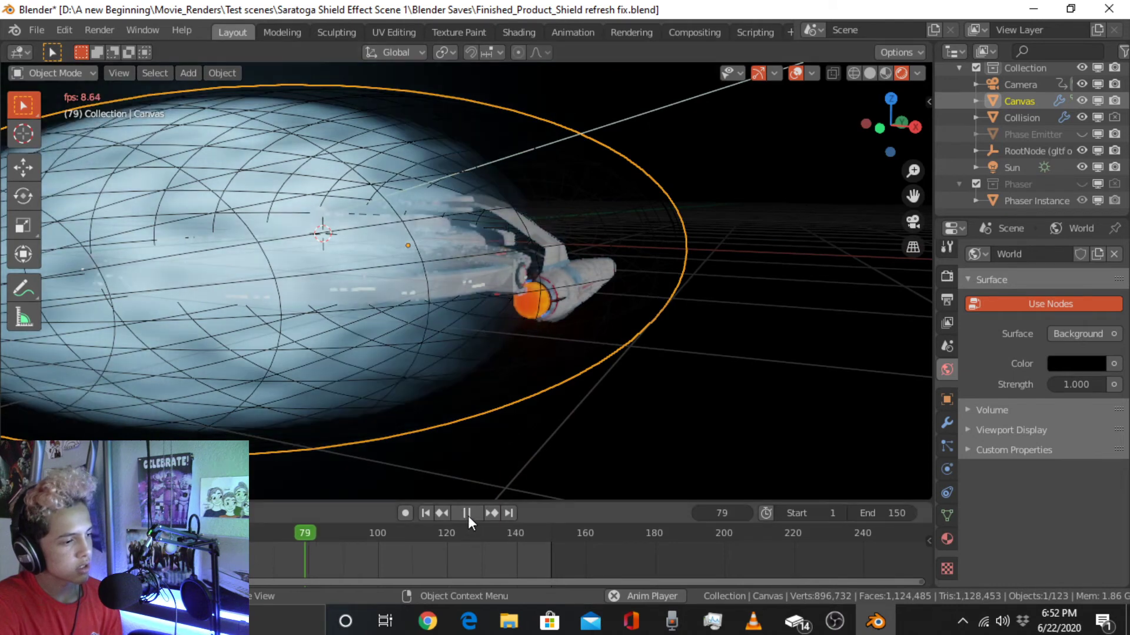
pyautogui.press('space')
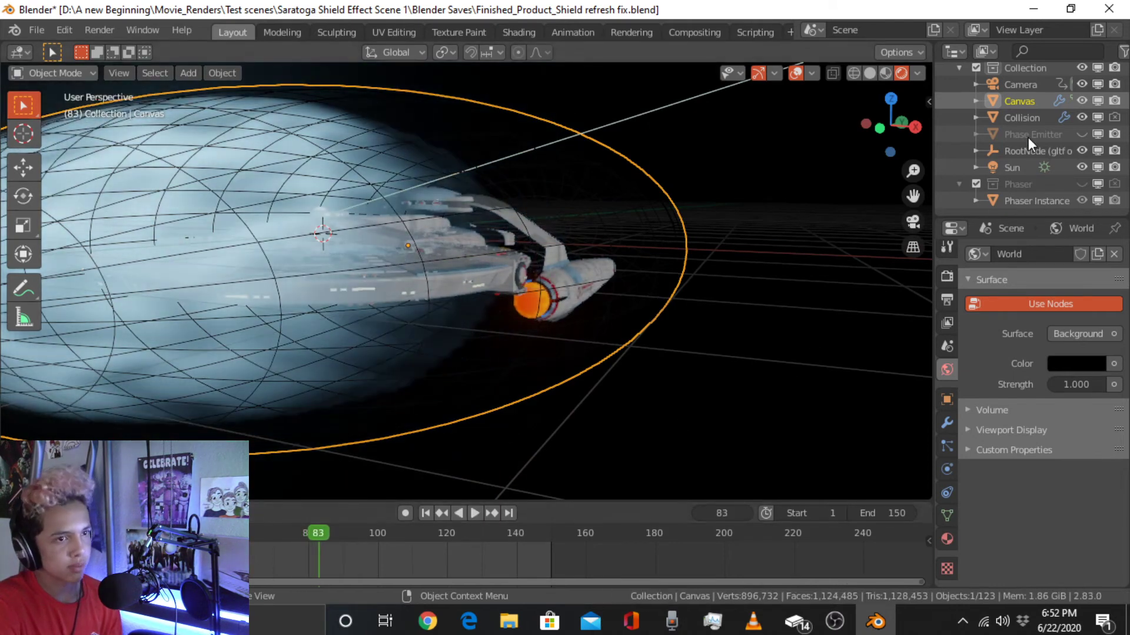
pyautogui.click(1080, 133)
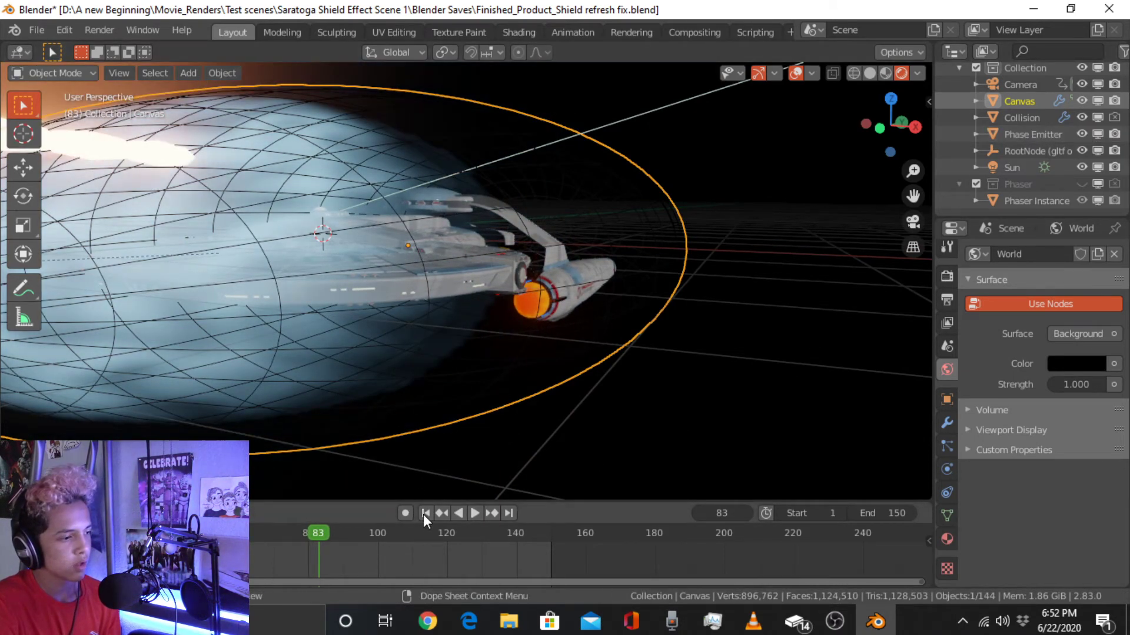
pyautogui.hotkey('shift', 'Left')
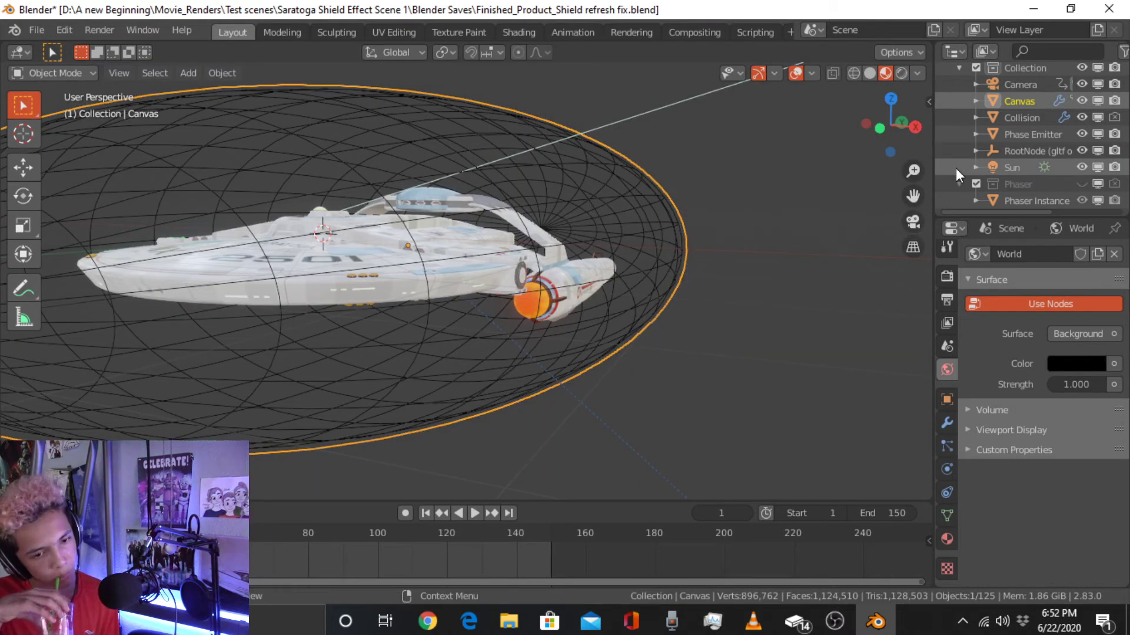
# Review the shield's Noise Texture node in the Shading workspace and move the animation to frame 41
pyautogui.click(511, 33)
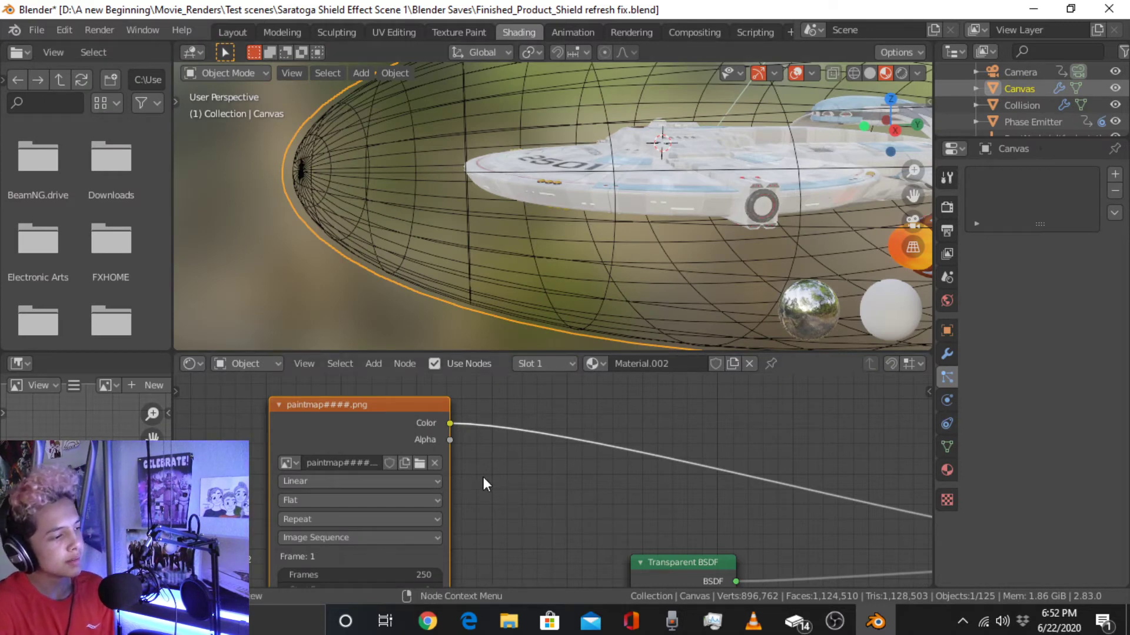
pyautogui.moveTo(528, 494); pyautogui.dragTo(383, 389, button='middle')
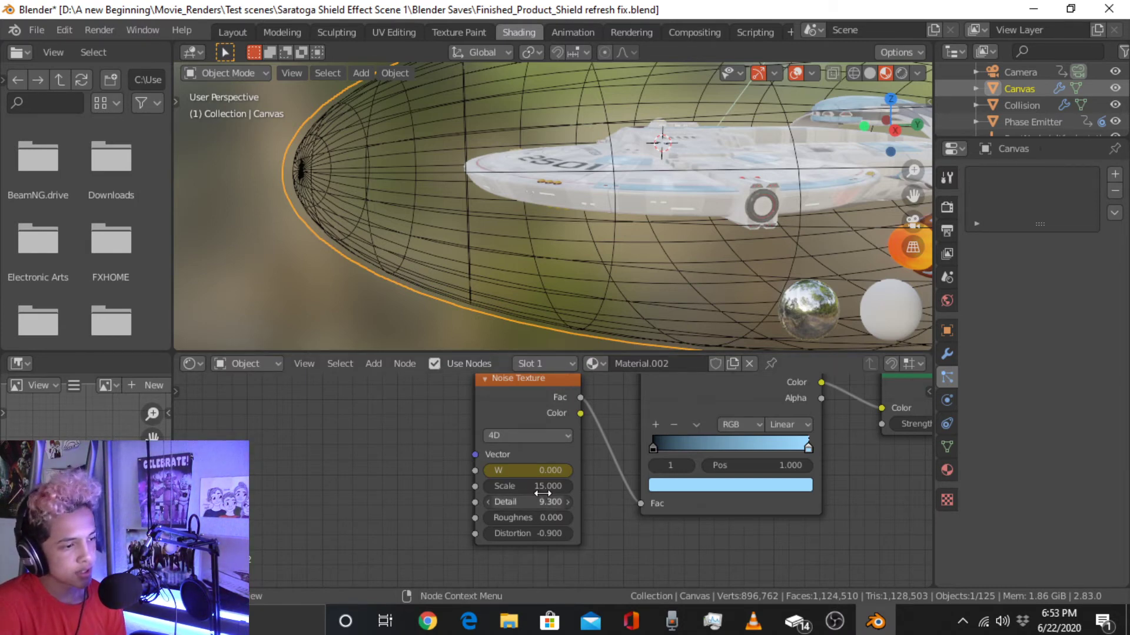
pyautogui.click(231, 33)
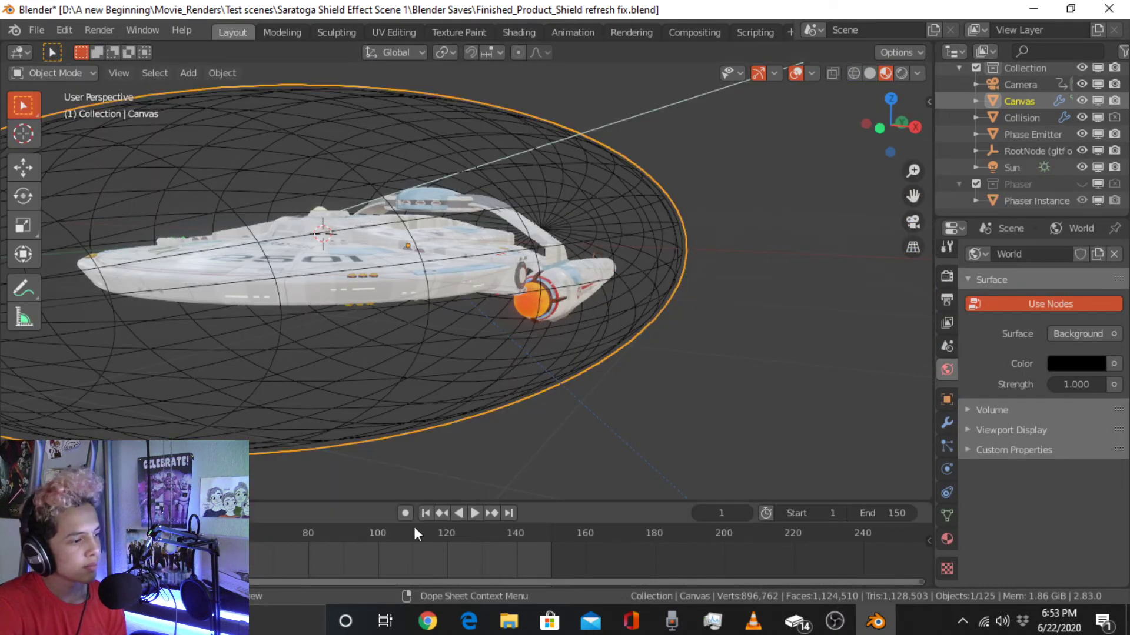
pyautogui.press('Up')
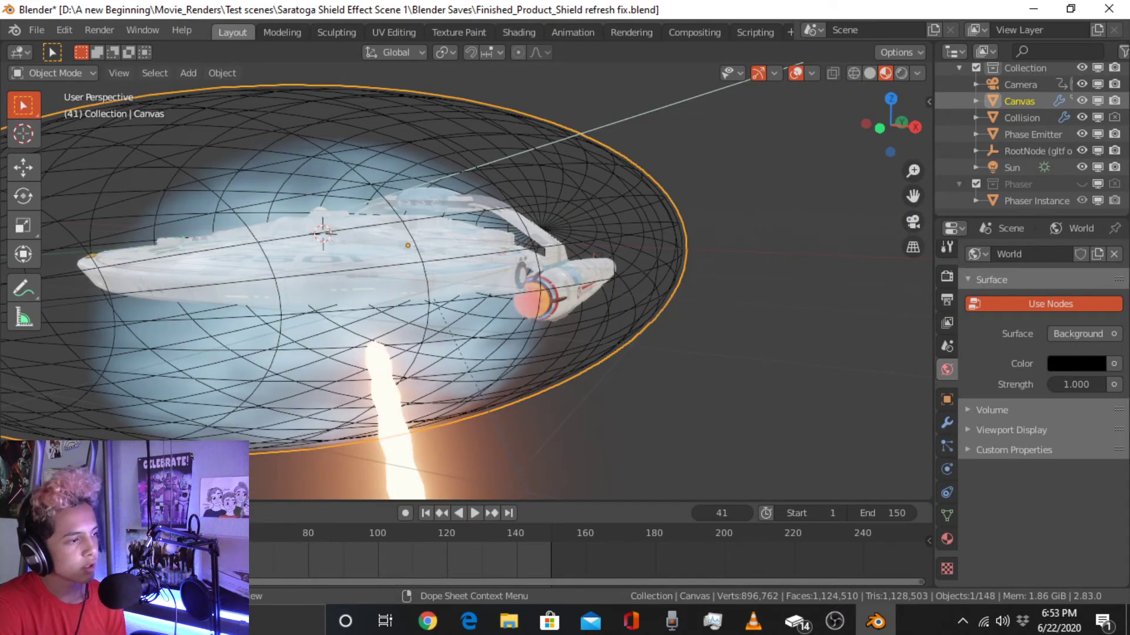
pyautogui.click(512, 30)
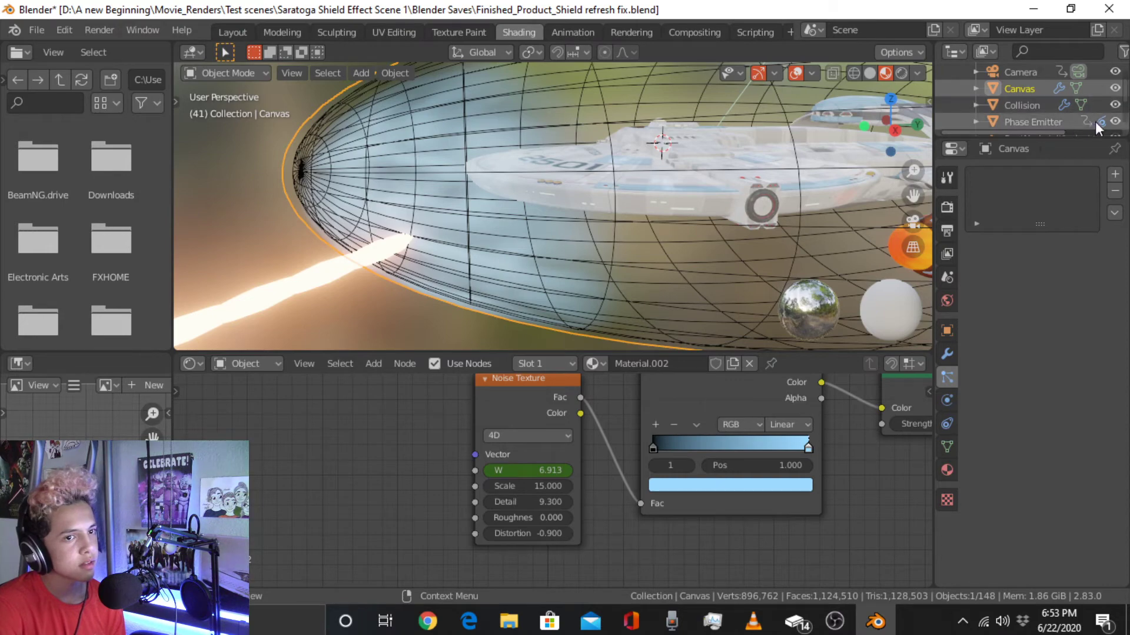
# Hide the Phase Emitter and set the shield's Noise Texture scale to 0.500
pyautogui.click(1116, 121)
pyautogui.scroll(5, 407, 146)
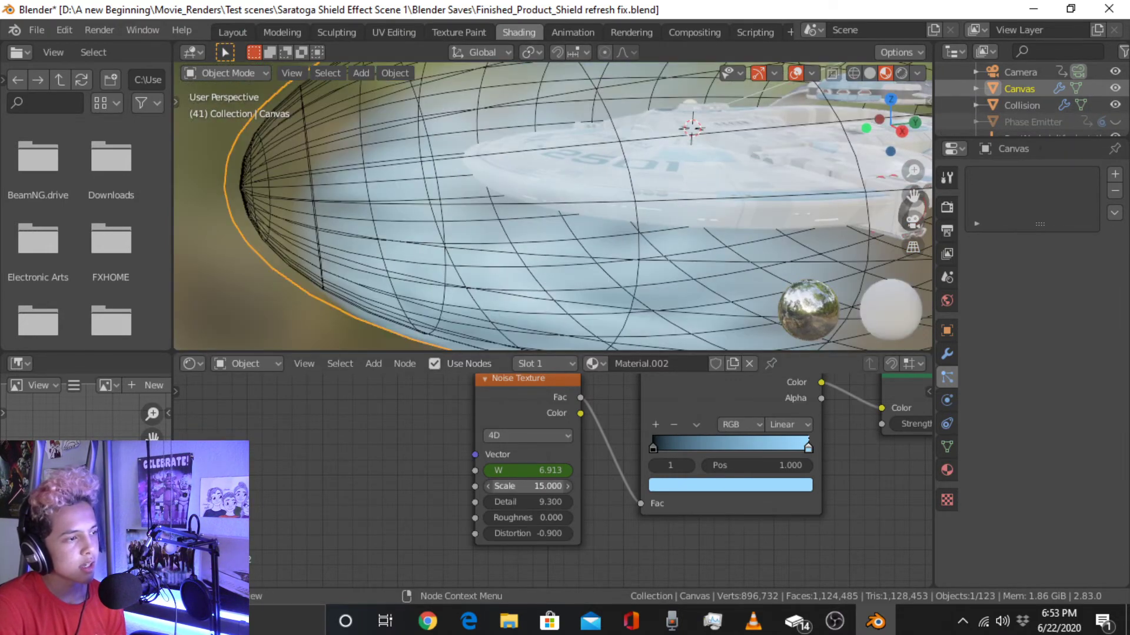
pyautogui.moveTo(524, 486)
pyautogui.mouseDown()
pyautogui.moveTo(364, 486)
pyautogui.moveTo(436, 486)
pyautogui.mouseUp()
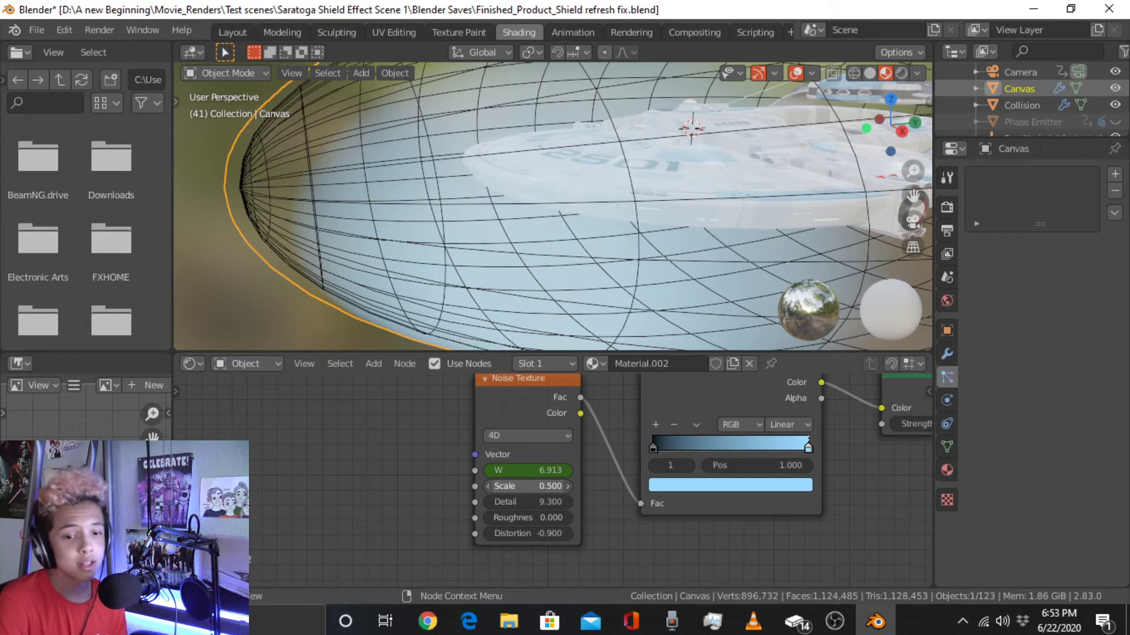
# Try very high Noise Texture scales, settle on 15.000, and test a detail of 0.000 before restoring it to 9.300
pyautogui.moveTo(436, 486)
pyautogui.mouseDown()
pyautogui.moveTo(399, 486)
pyautogui.moveTo(574, 486)
pyautogui.mouseUp()
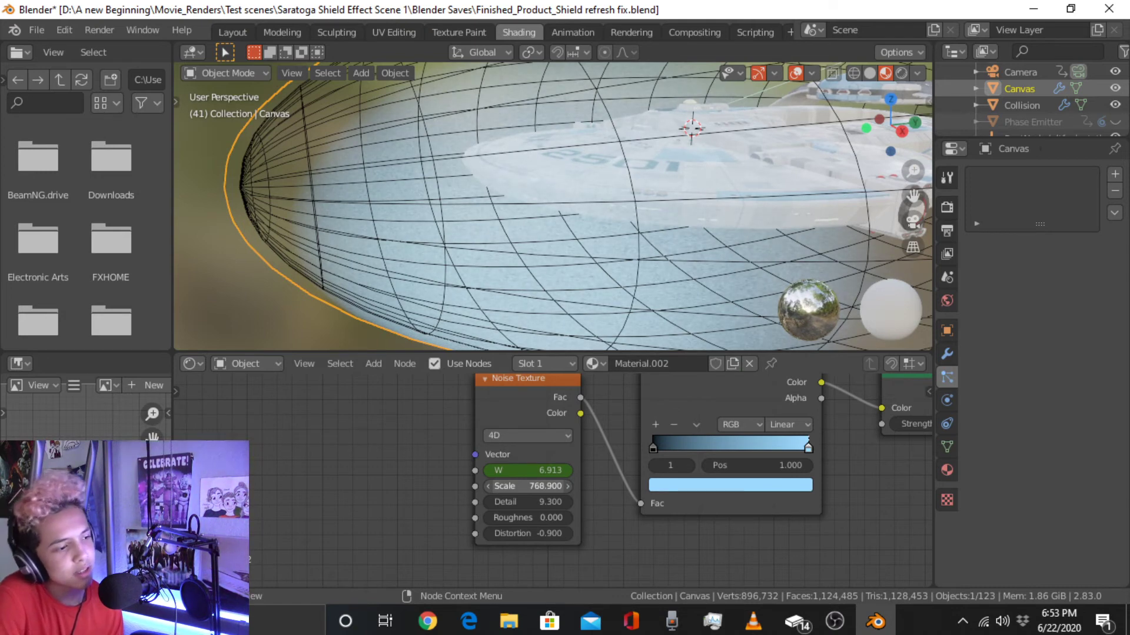
pyautogui.moveTo(574, 486); pyautogui.dragTo(543, 486)
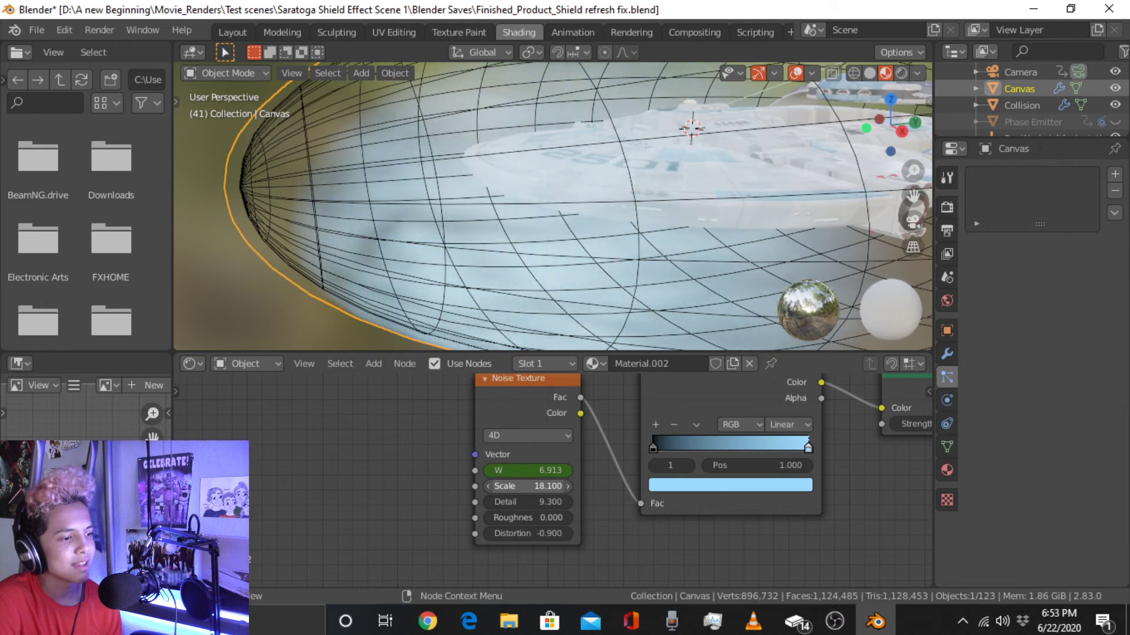
pyautogui.click(542, 486)
pyautogui.write('15.7')
pyautogui.press('BackSpace')
pyautogui.press('BackSpace')
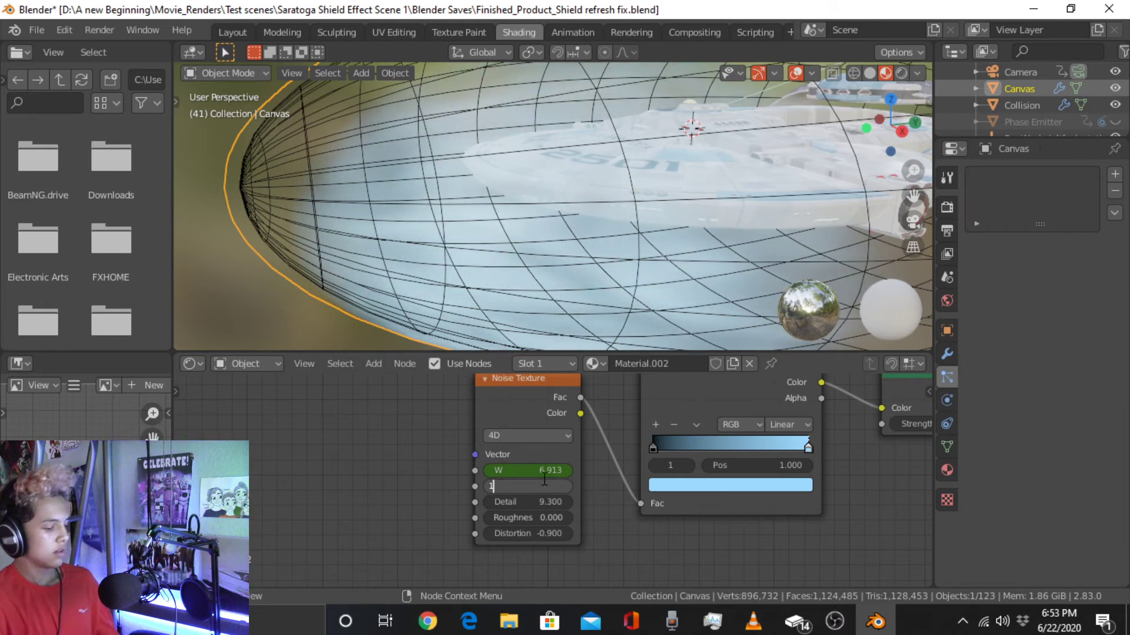
pyautogui.press('Return')
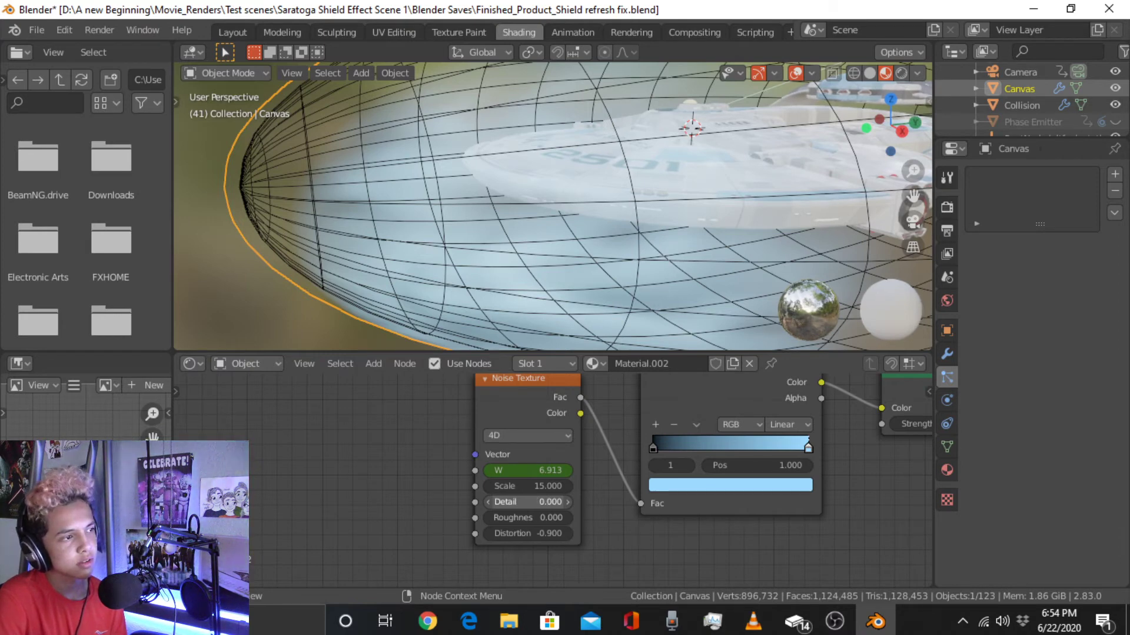
pyautogui.moveTo(528, 502); pyautogui.dragTo(538, 533)
pyautogui.keyDown('ctrl'); pyautogui.scroll(-2, 539, 533); pyautogui.keyUp('ctrl')
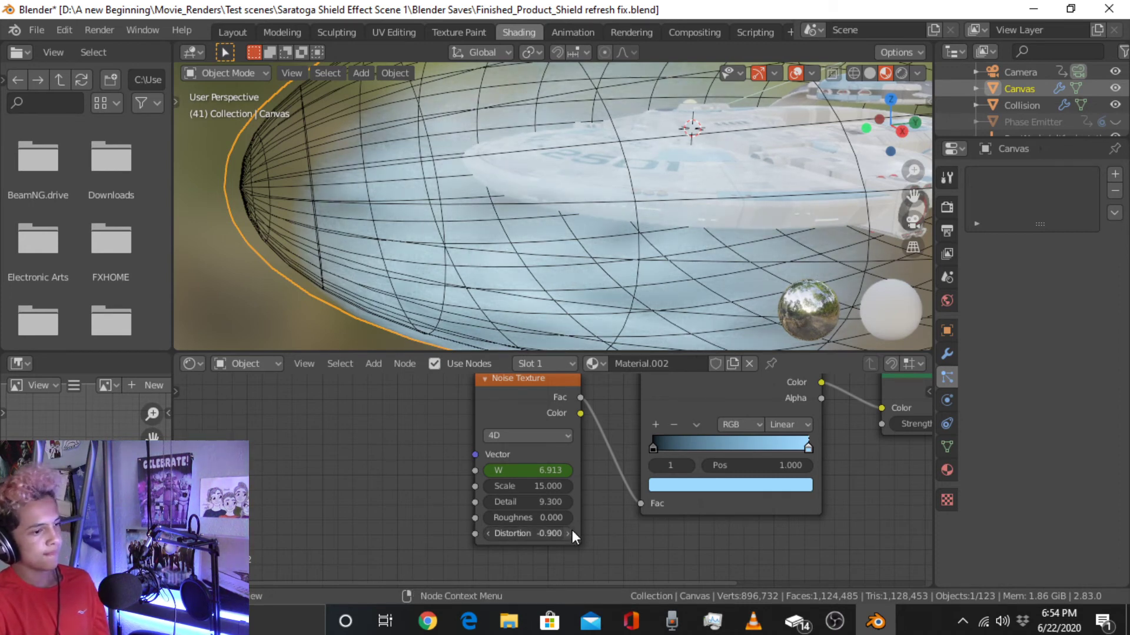
# Examine how the Noise Texture, ColorRamp and Emission nodes connect to the Mix Shader in the shield material
pyautogui.scroll(-5, 833, 454)
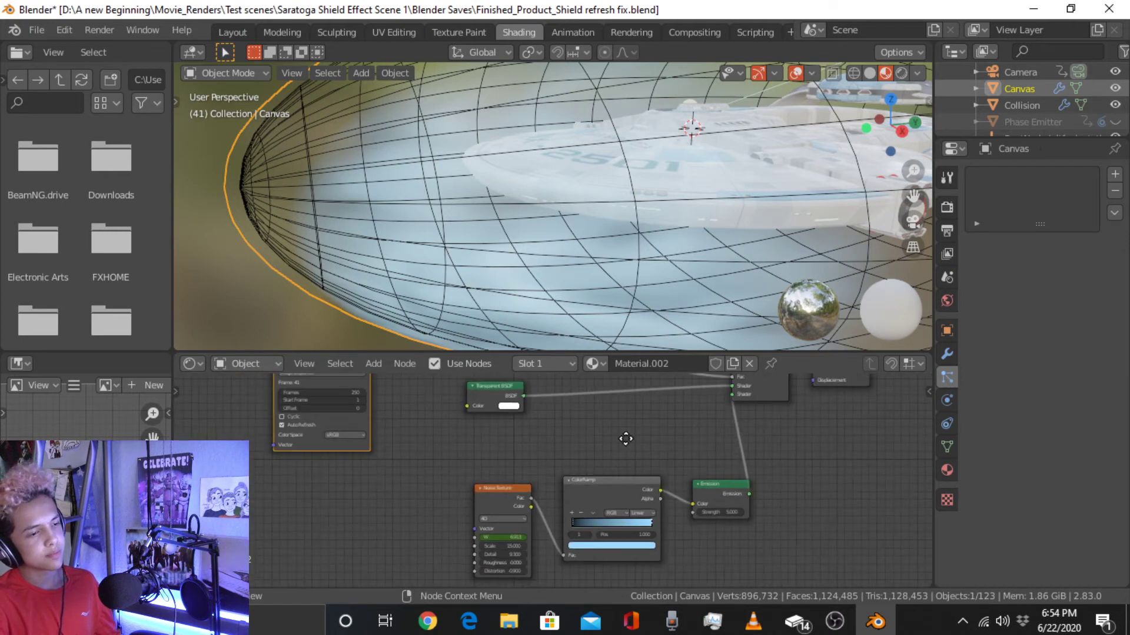
pyautogui.moveTo(625, 439); pyautogui.dragTo(645, 423, button='middle')
pyautogui.scroll(5, 685, 432)
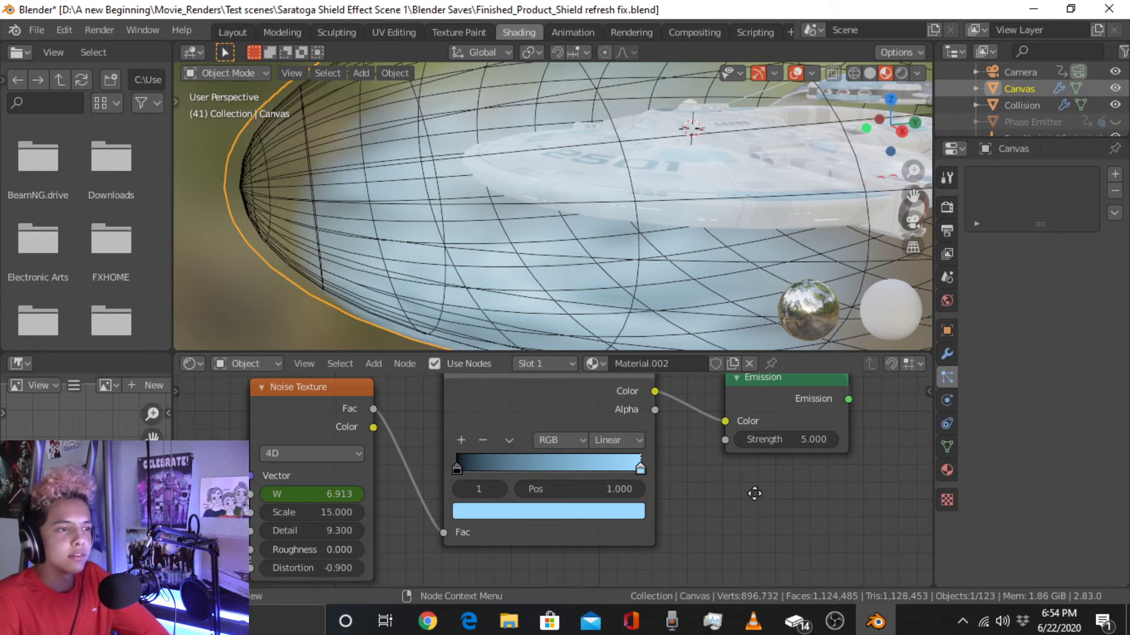
pyautogui.moveTo(754, 493); pyautogui.dragTo(623, 518, button='middle')
pyautogui.scroll(-4, 817, 438)
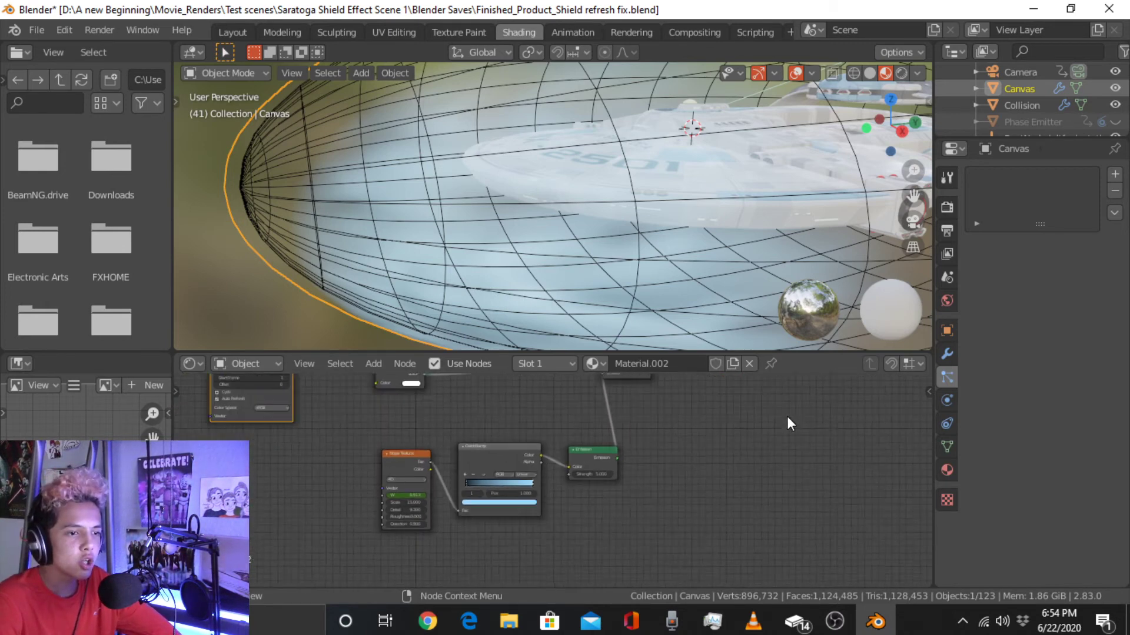
pyautogui.scroll(-1, 789, 423)
pyautogui.moveTo(784, 419); pyautogui.dragTo(578, 433, button='middle')
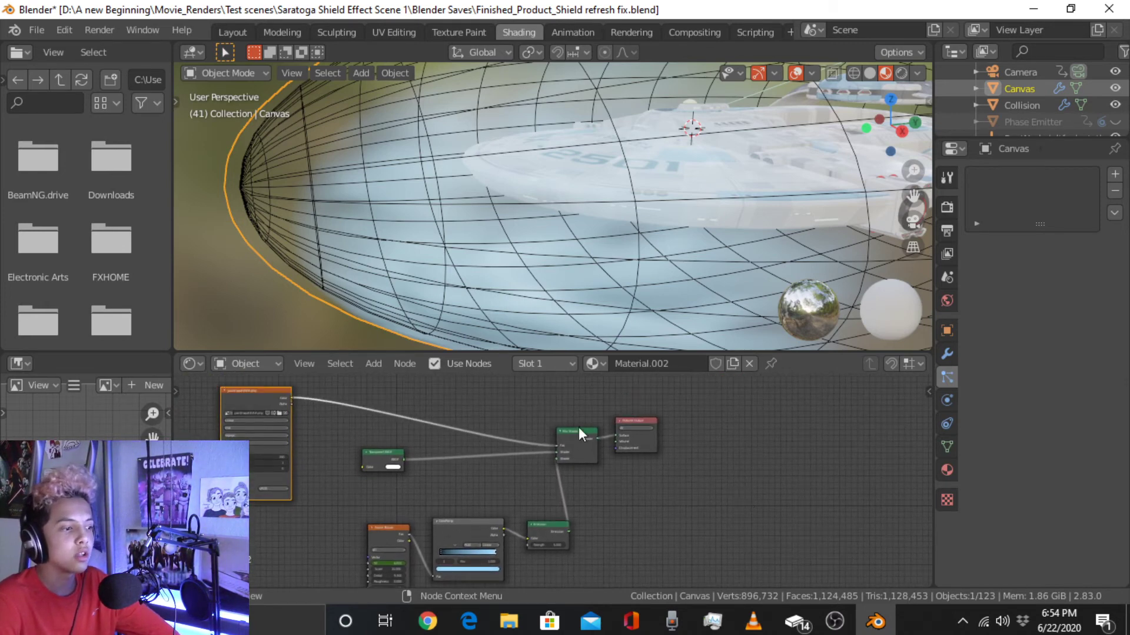
# Review the paintmap image sequence node's settings and its link, with the Transparent BSDF, to the Mix Shader
pyautogui.moveTo(499, 424); pyautogui.dragTo(690, 422, button='middle')
pyautogui.scroll(3, 454, 439)
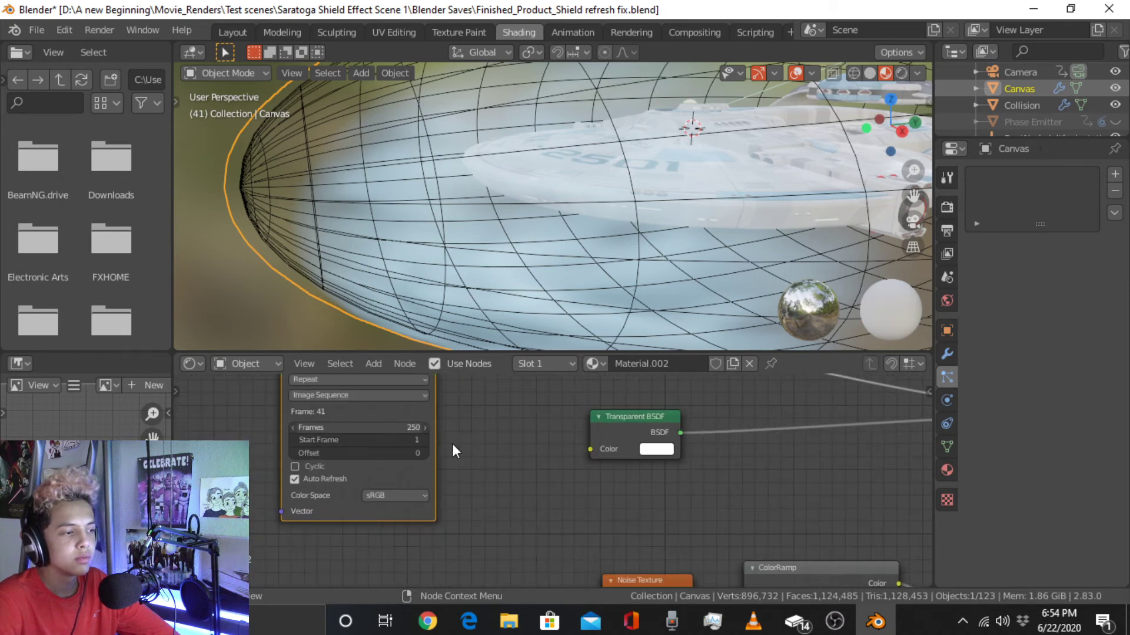
pyautogui.moveTo(453, 445); pyautogui.dragTo(495, 477, button='middle')
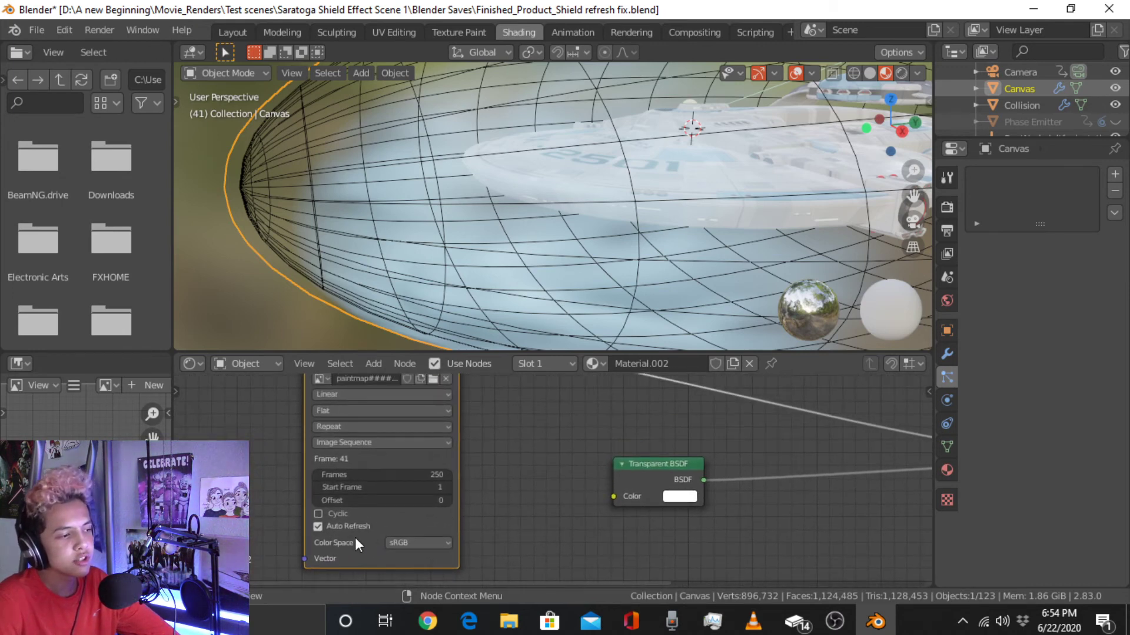
pyautogui.moveTo(481, 407); pyautogui.dragTo(481, 480, button='middle')
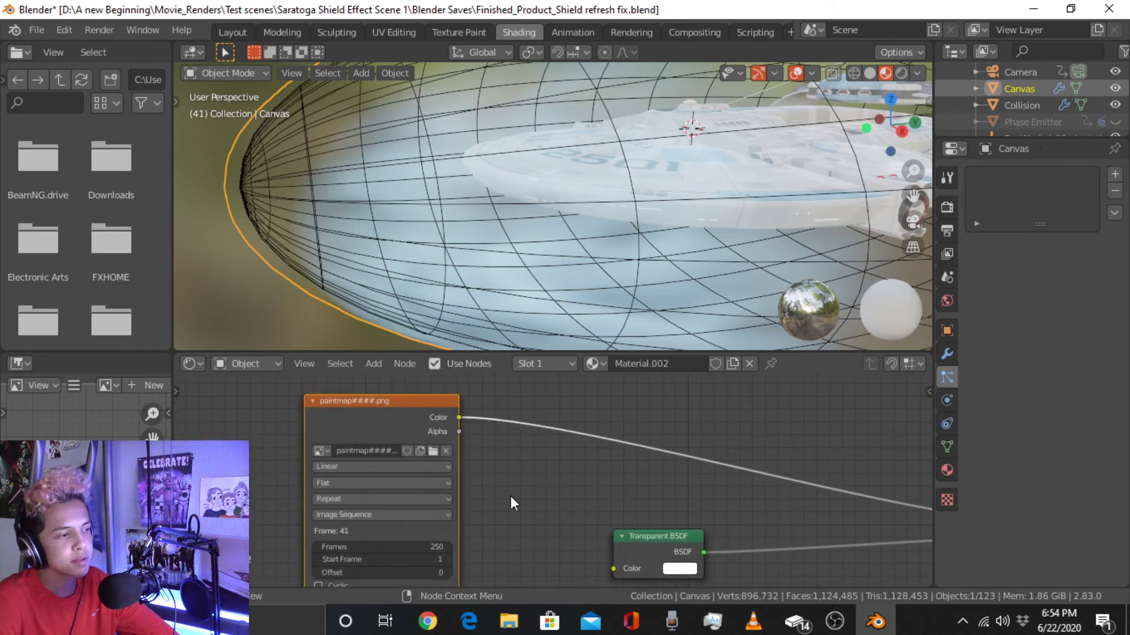
pyautogui.moveTo(570, 508); pyautogui.dragTo(440, 450, button='middle')
pyautogui.scroll(-1, 406, 415)
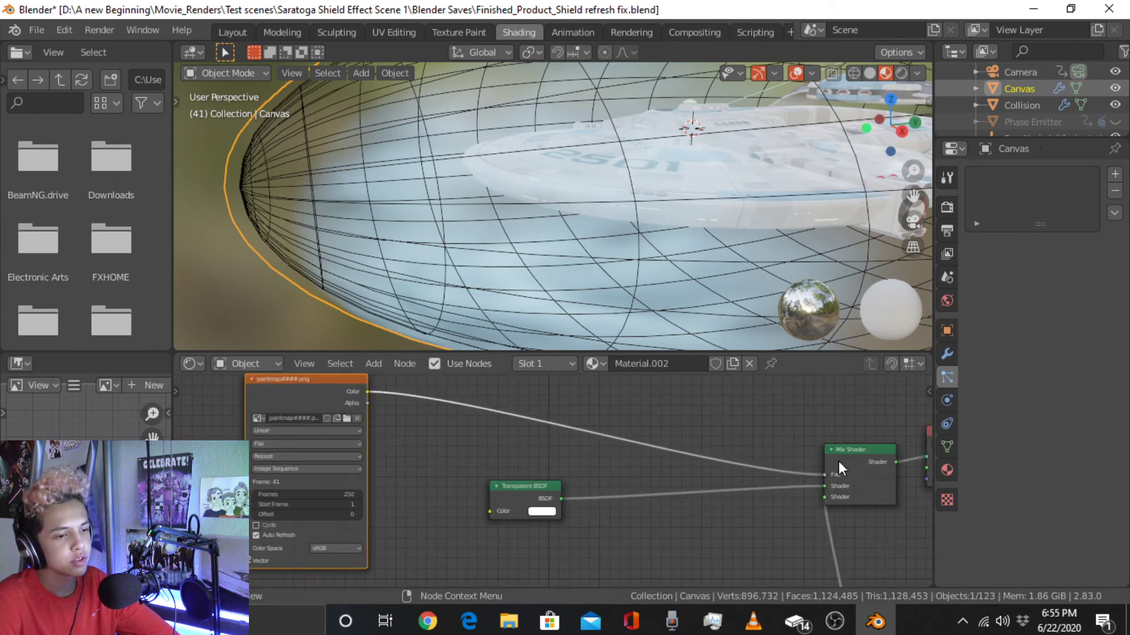
pyautogui.moveTo(386, 475); pyautogui.dragTo(457, 461, button='middle')
pyautogui.scroll(3, 516, 425)
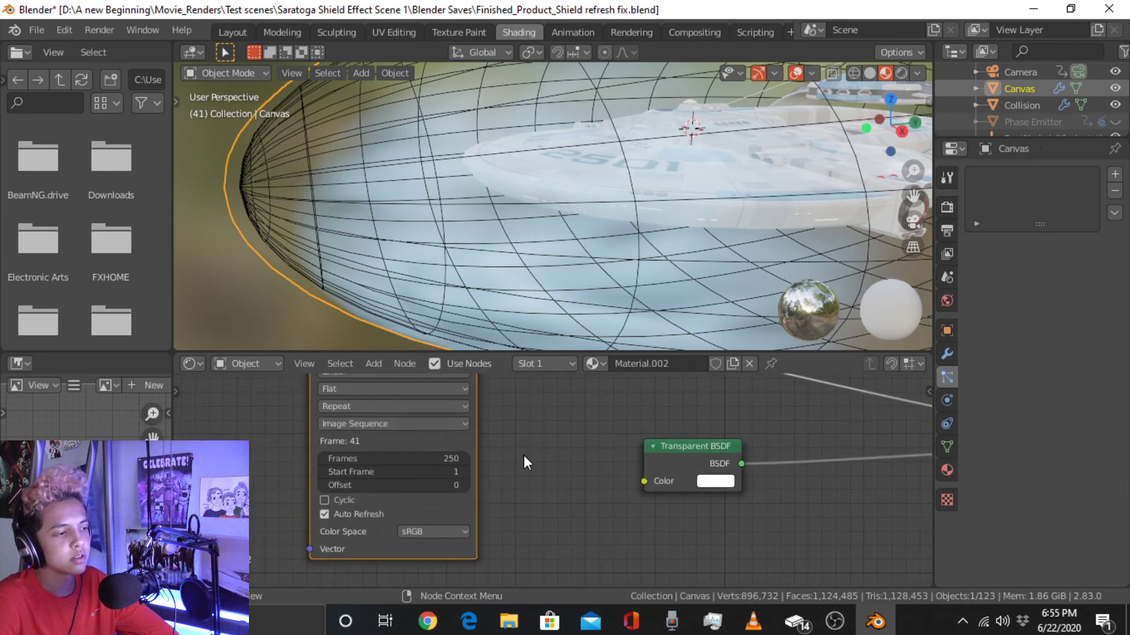
pyautogui.scroll(-1, 457, 461)
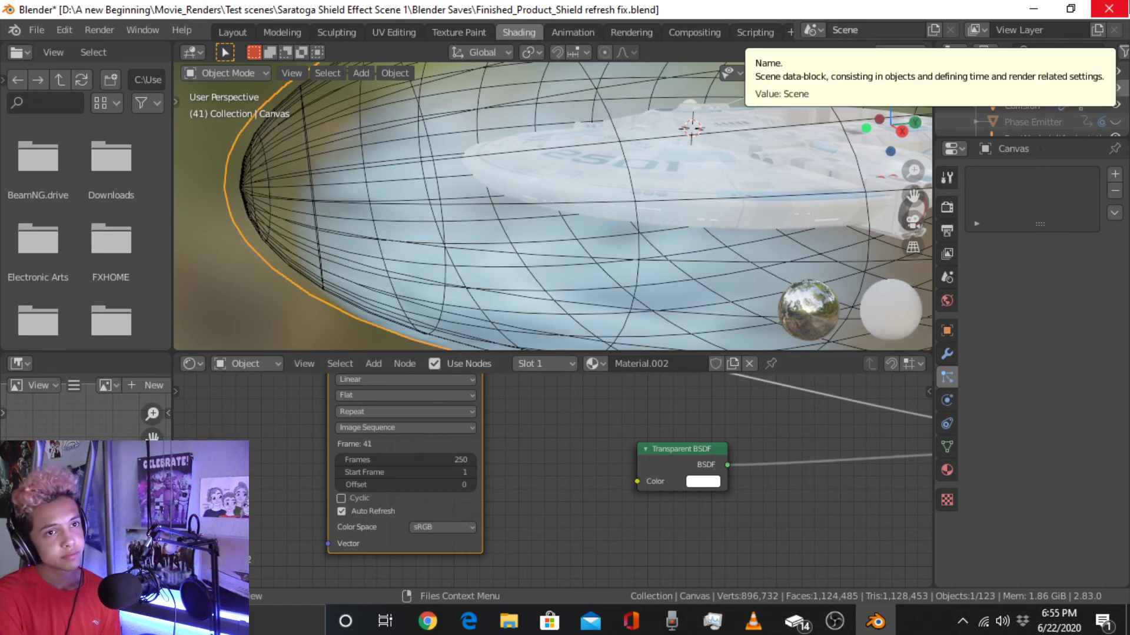
# Close Blender and open the rendered starship shield effect video in the video player
pyautogui.click(1109, 8)
pyautogui.click(591, 341)
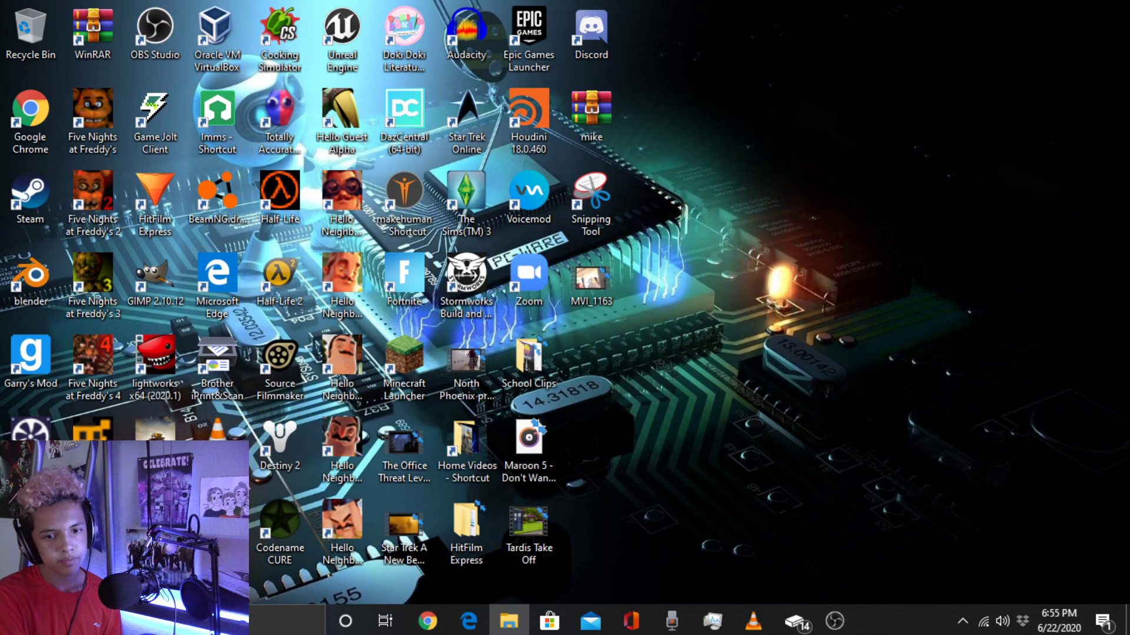
pyautogui.doubleClick(591, 277)
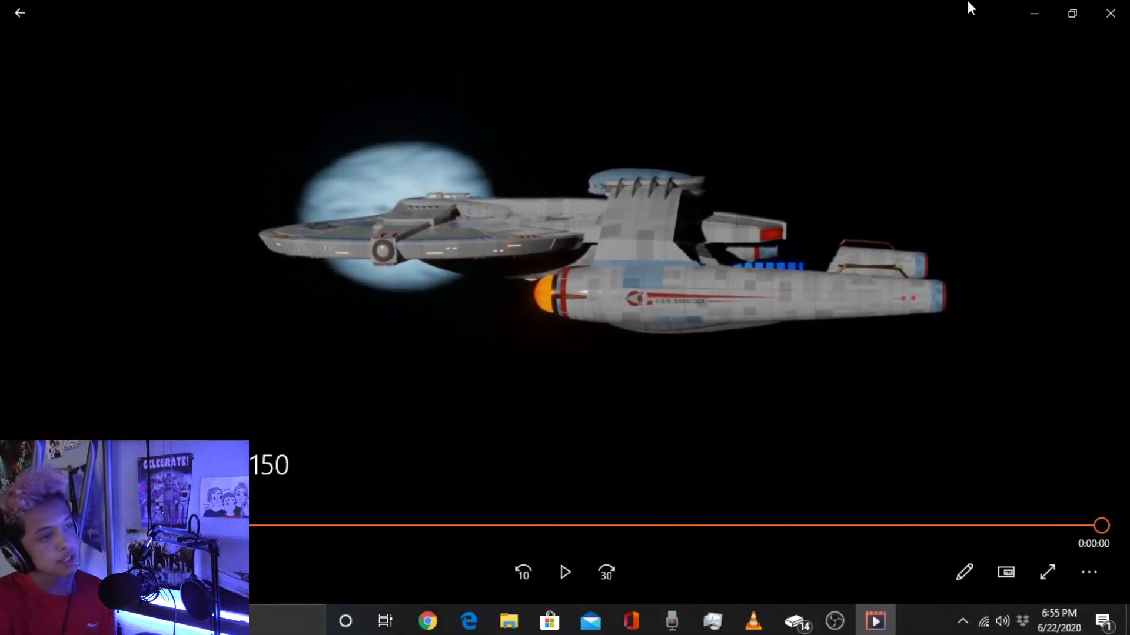
# Close the shield effect video and the other starship clip, and open a video from the desktop
pyautogui.click(1110, 12)
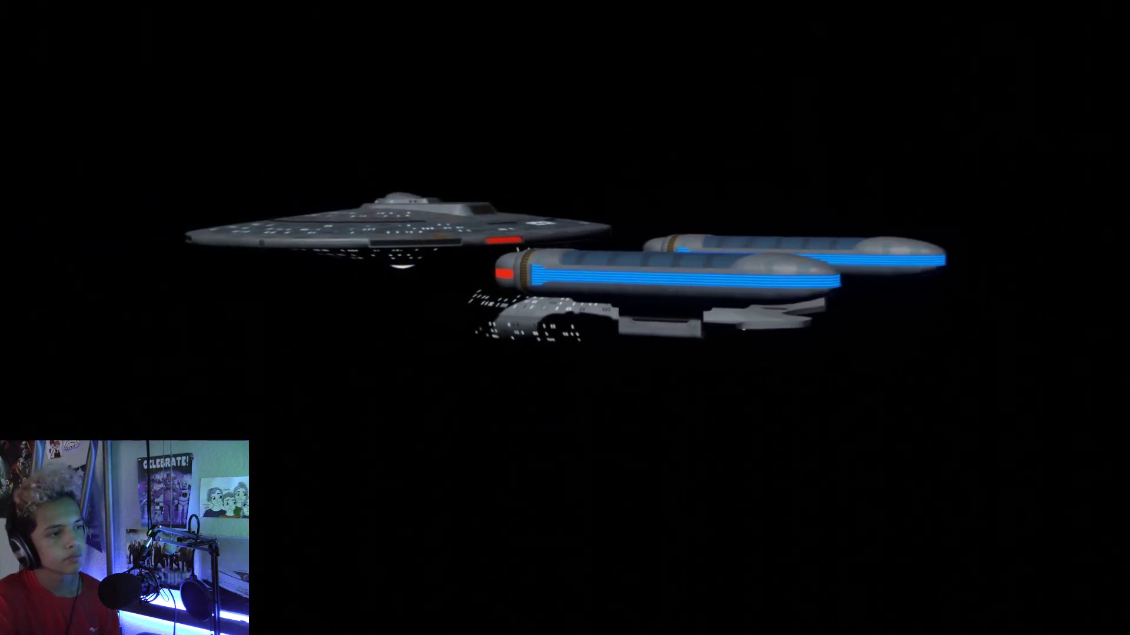
pyautogui.hotkey('alt', 'F4')
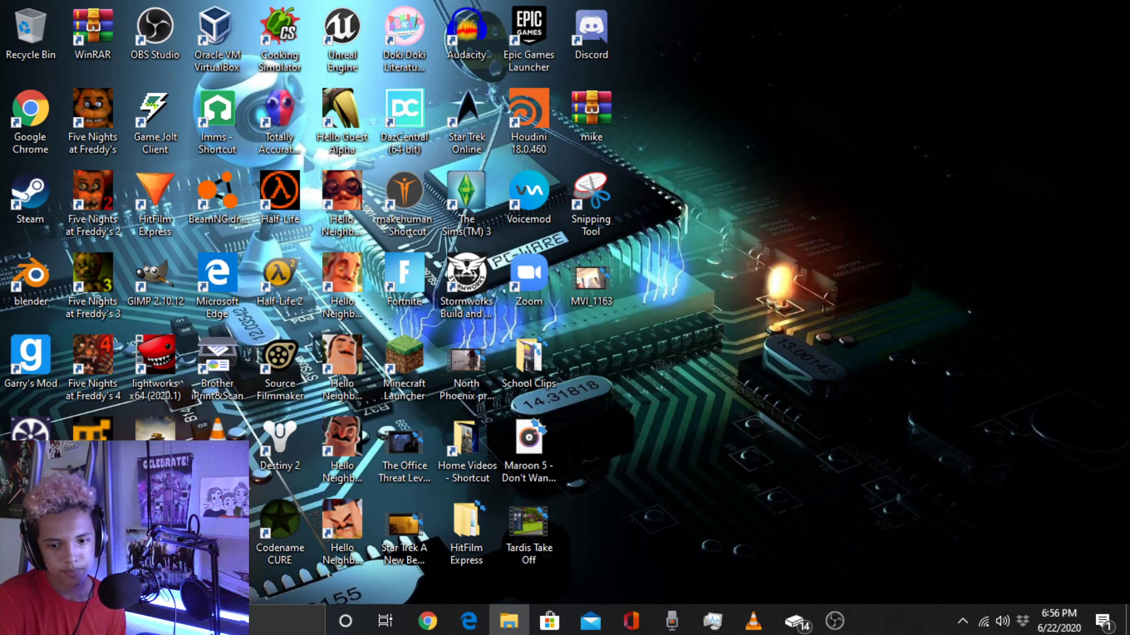
pyautogui.doubleClick(591, 276)
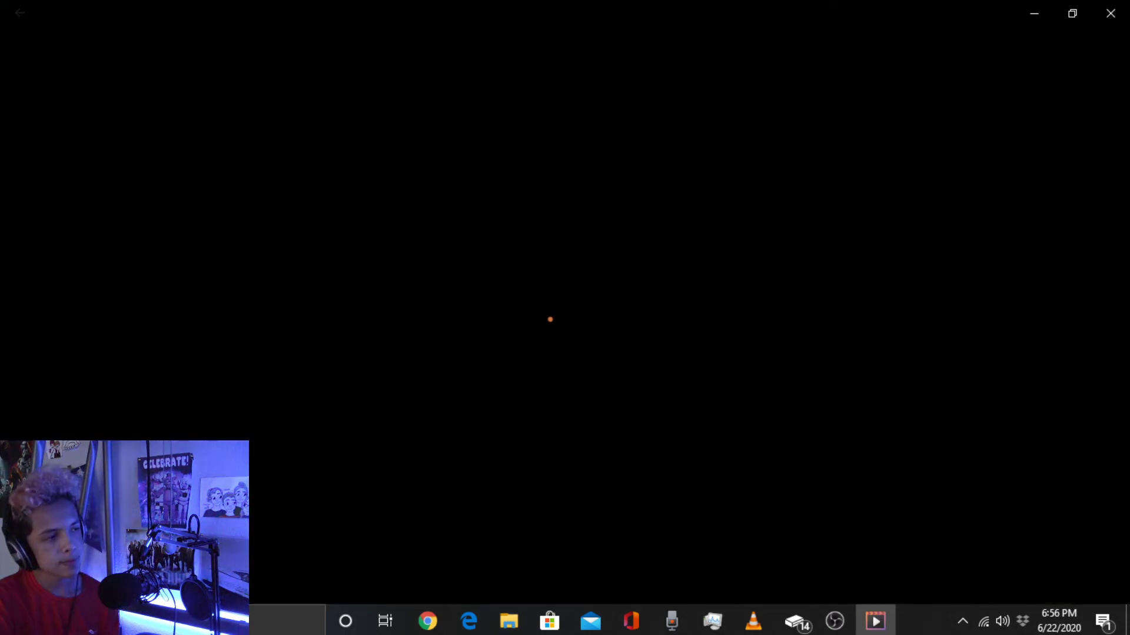